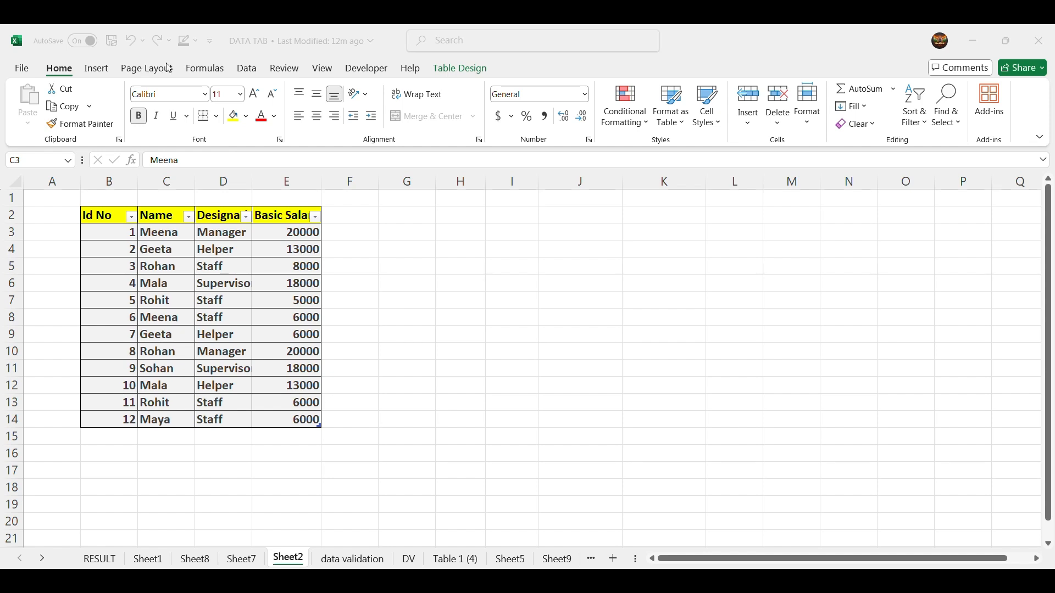
click(246, 69)
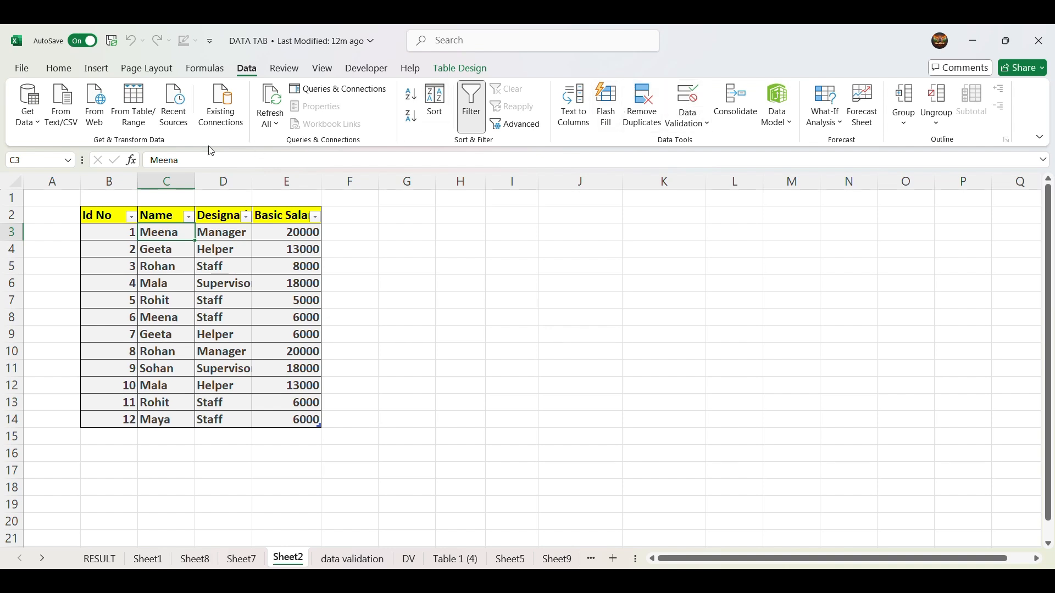
click(204, 69)
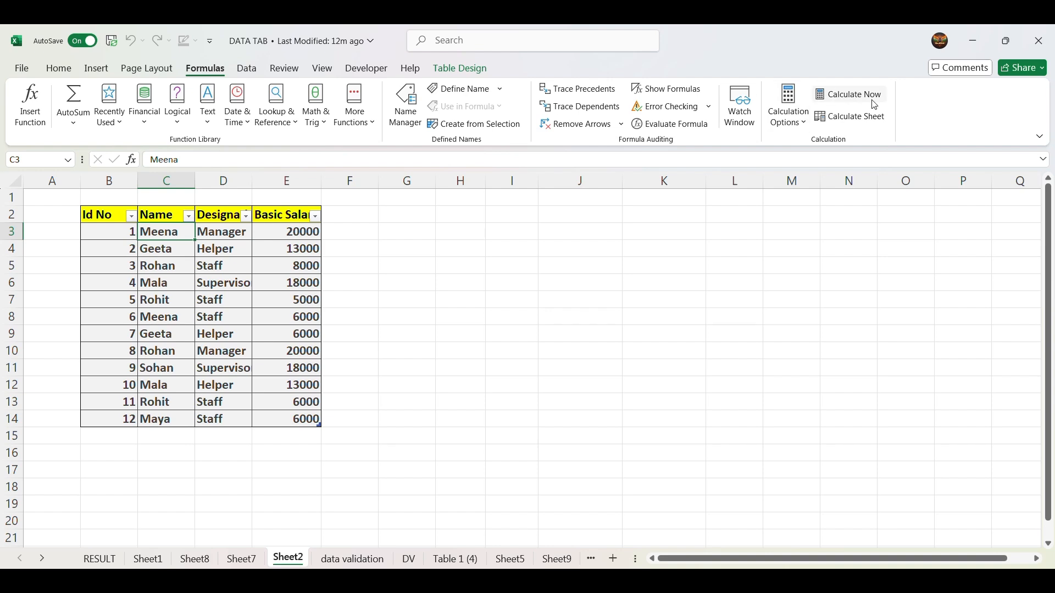
click(58, 68)
click(97, 68)
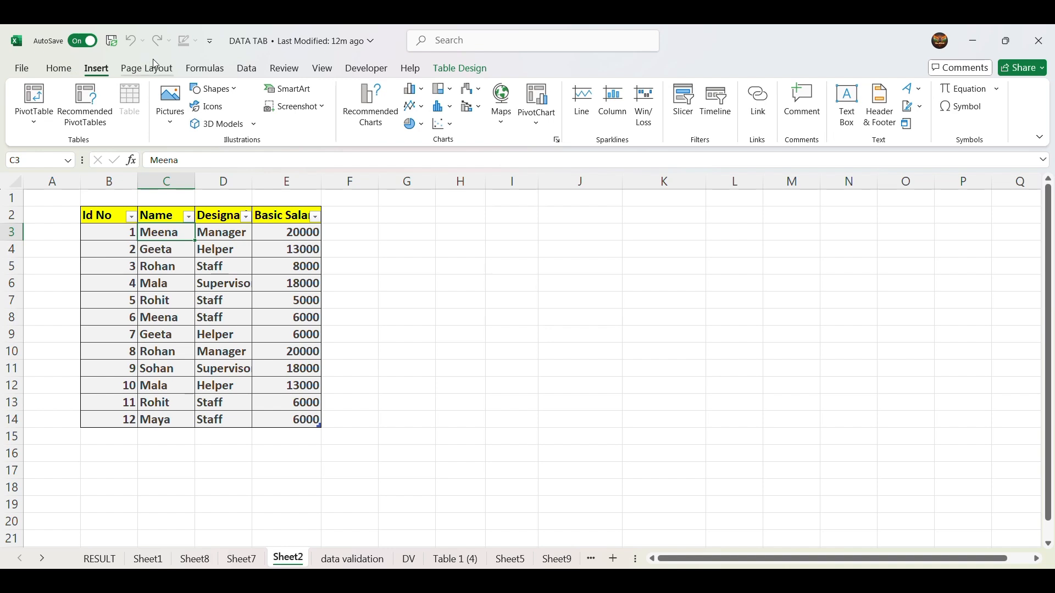
click(147, 68)
click(96, 68)
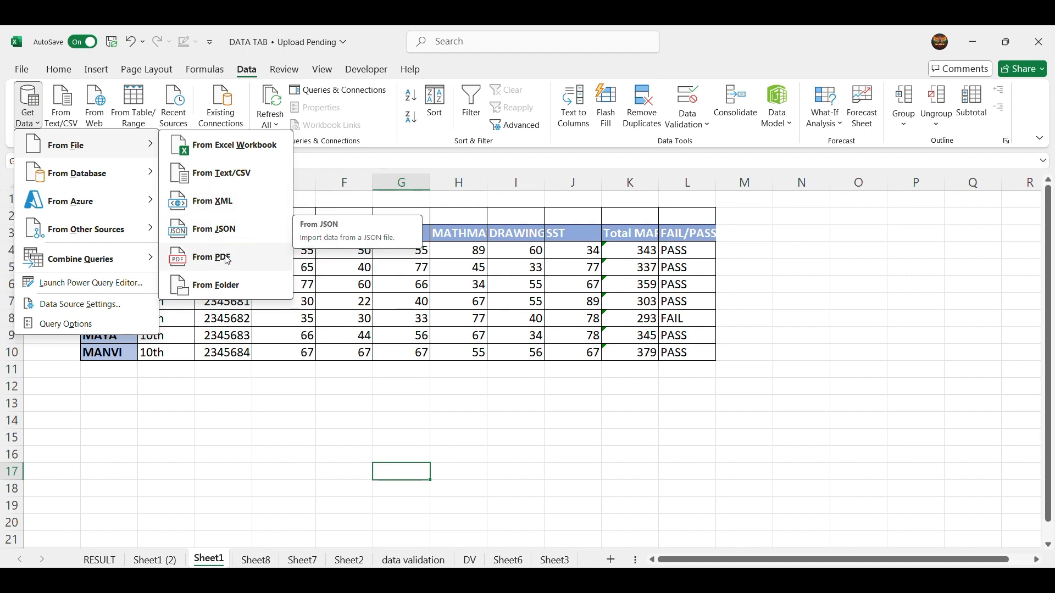
- Import the INSERT Tab workbook from the Documents folder as an external data source
click(233, 144)
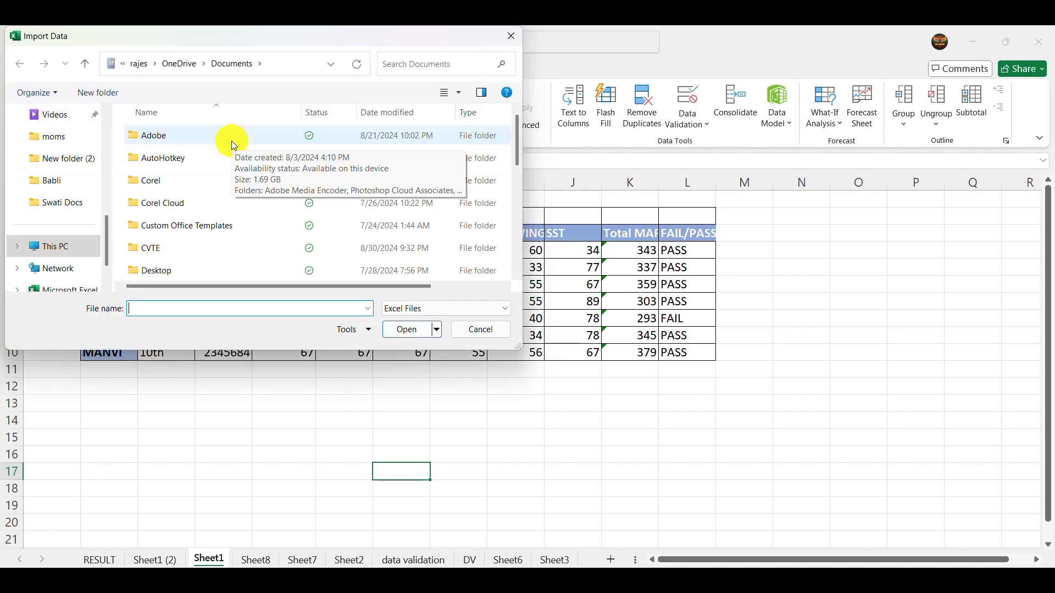
scroll(150, 161, down, 2)
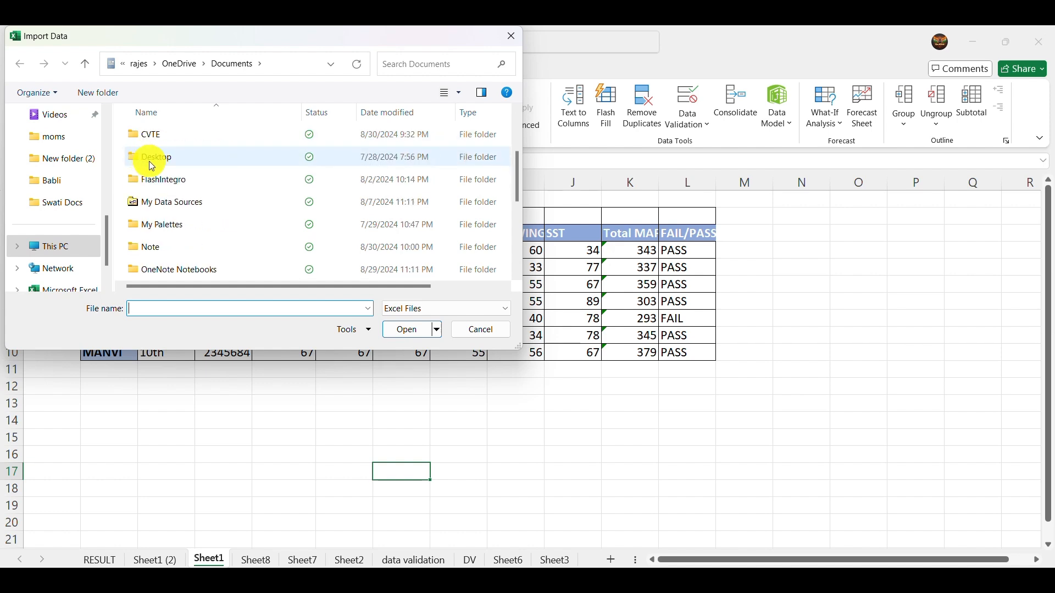
scroll(152, 165, down, 5)
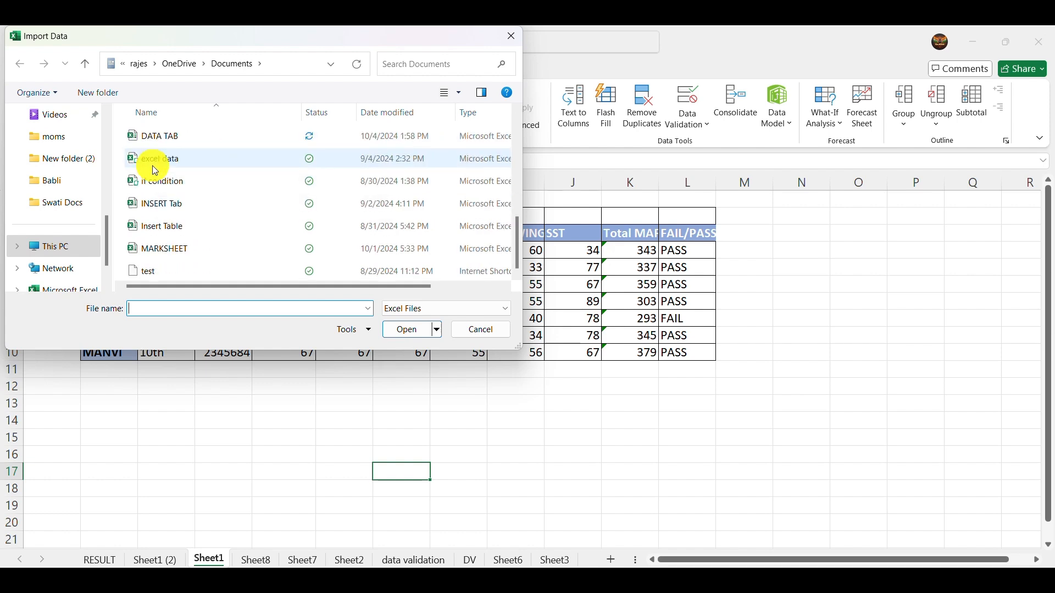
click(174, 208)
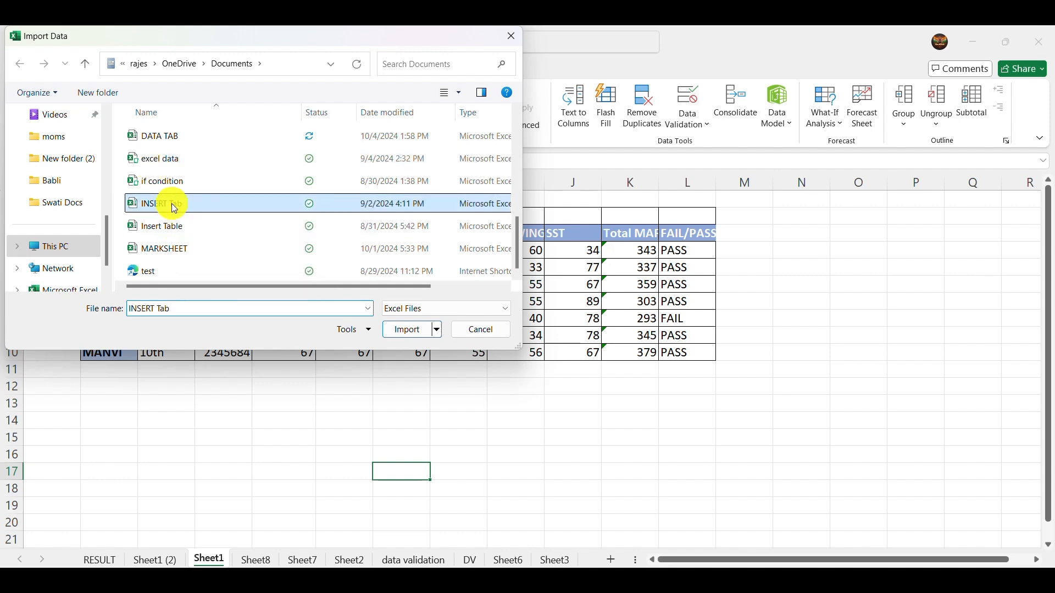
click(401, 331)
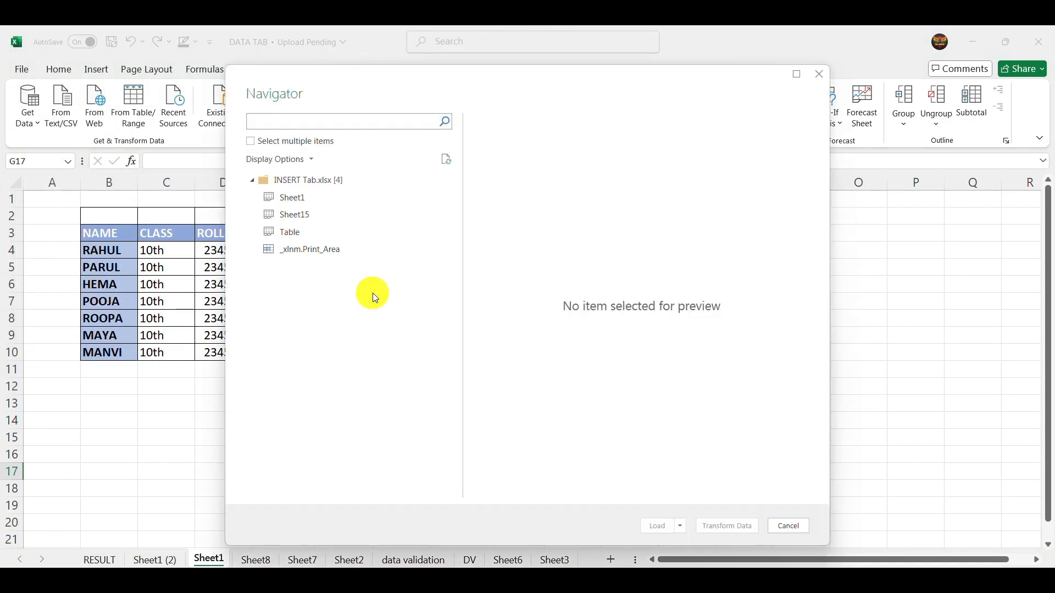
- Preview Sheet1 and Sheet15 of the INSERT Tab workbook and load Sheet15 into the current workbook
click(296, 202)
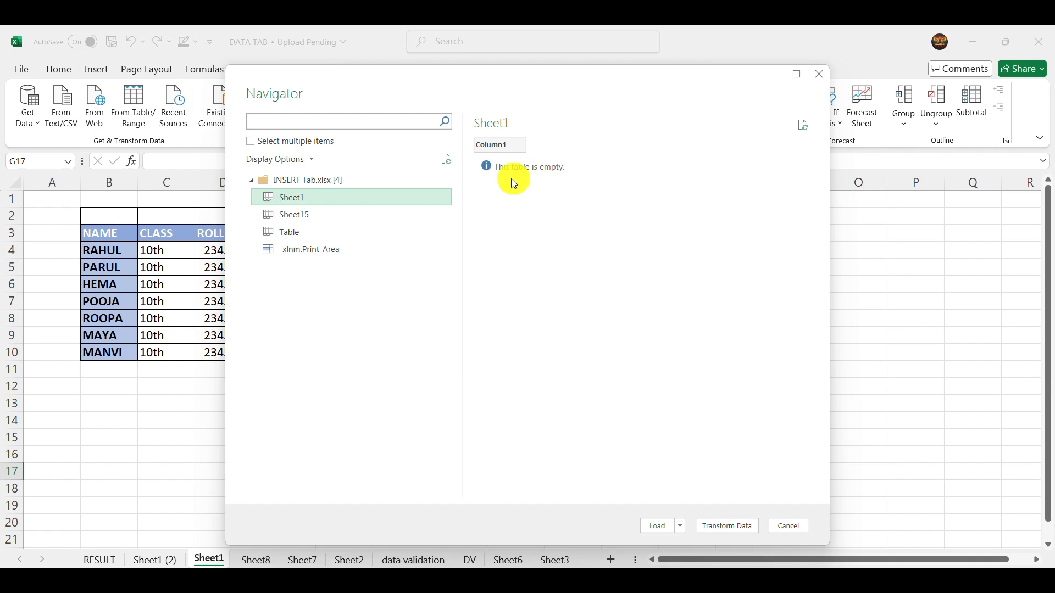
click(317, 219)
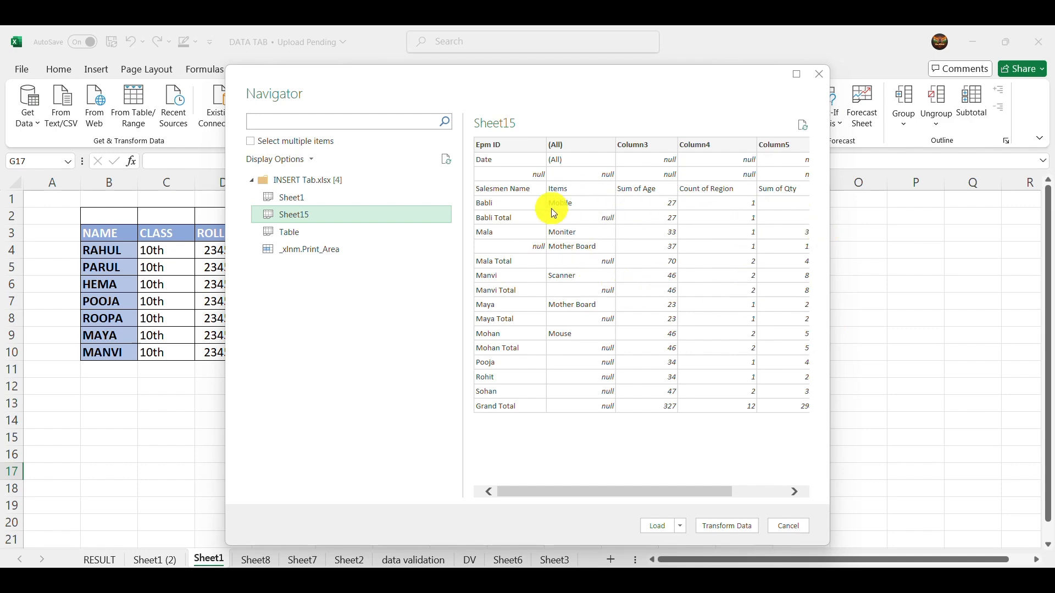
click(661, 527)
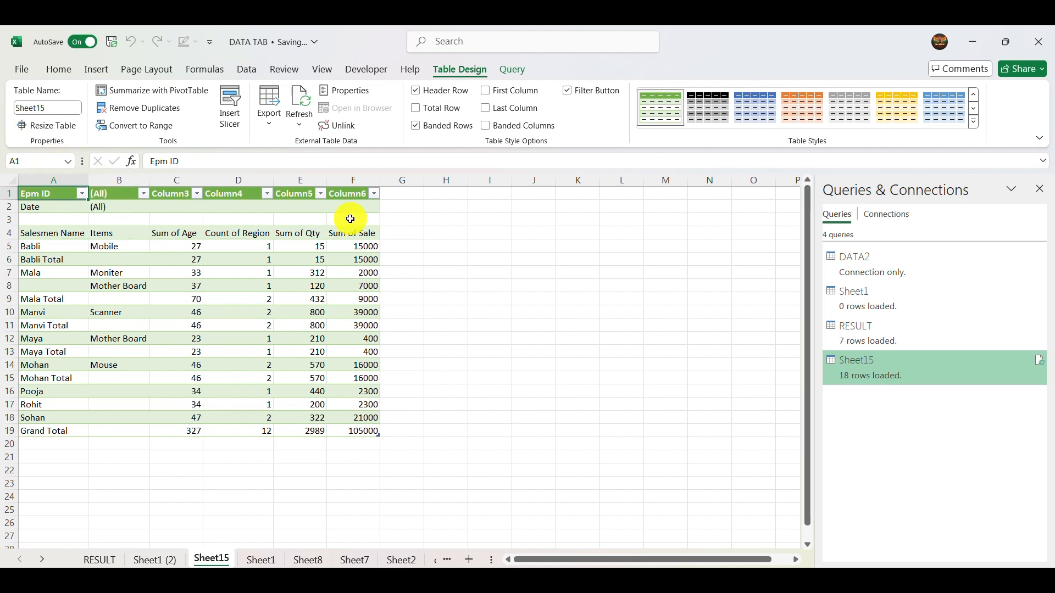
- Try the black, blue, orange and gray table styles on the imported Sheet15 table
click(694, 115)
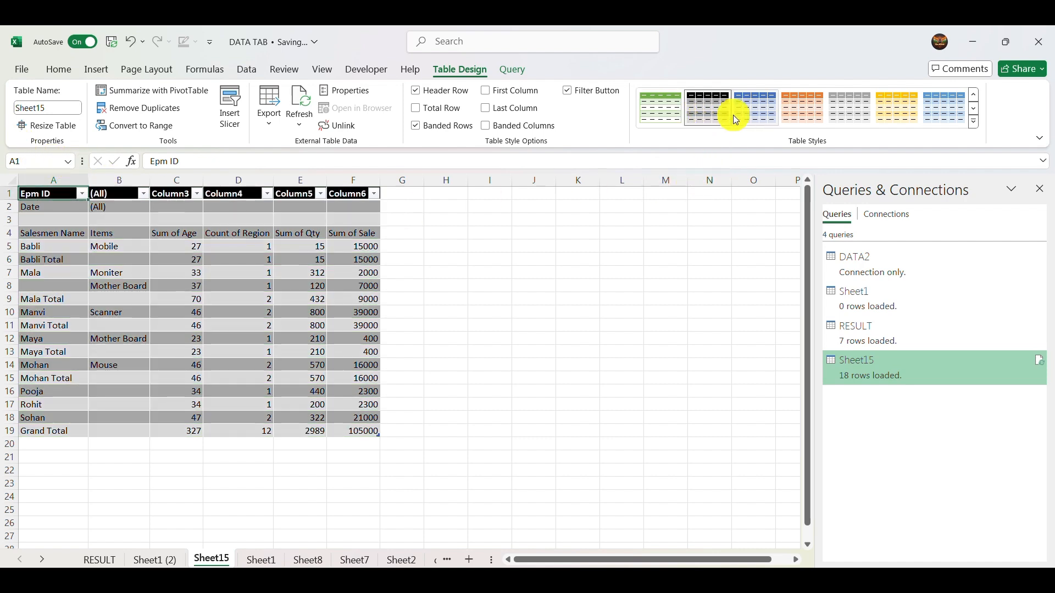
click(750, 115)
click(797, 117)
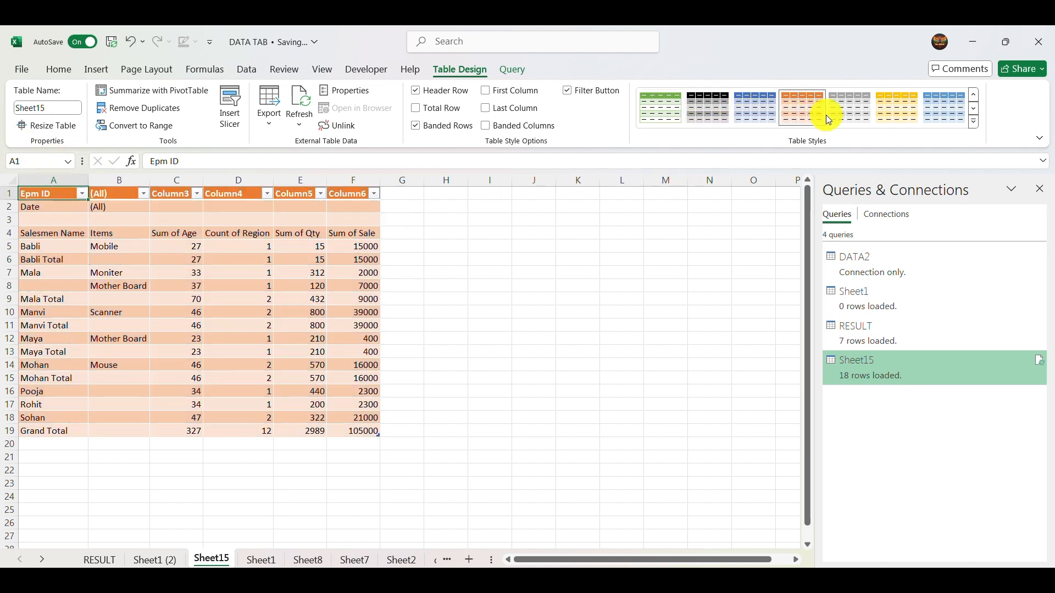
click(847, 113)
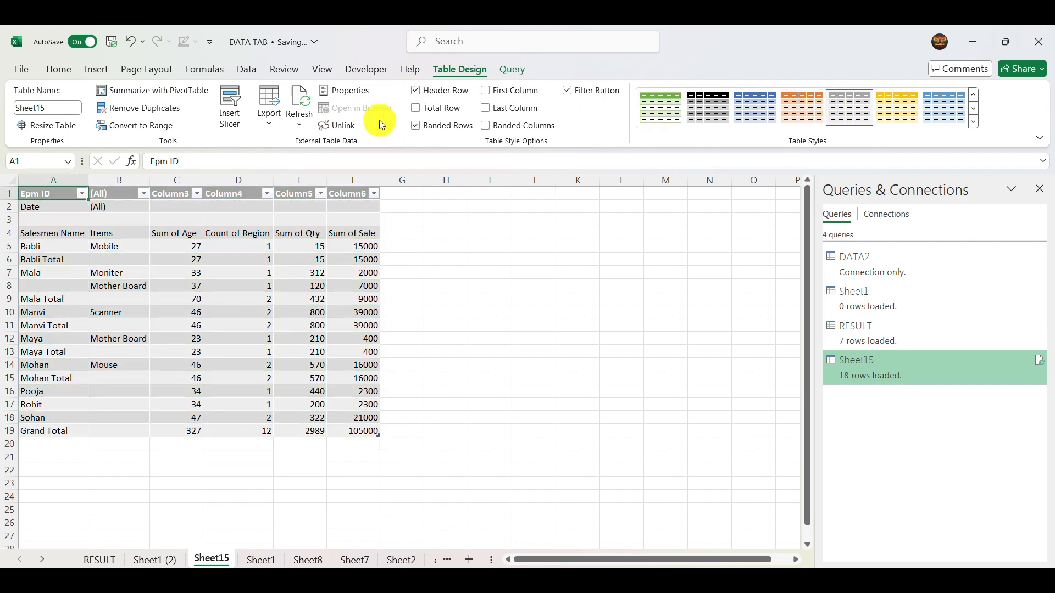
- Replace the Sheet15 table's banded rows with banded columns and apply the gold table style
click(414, 127)
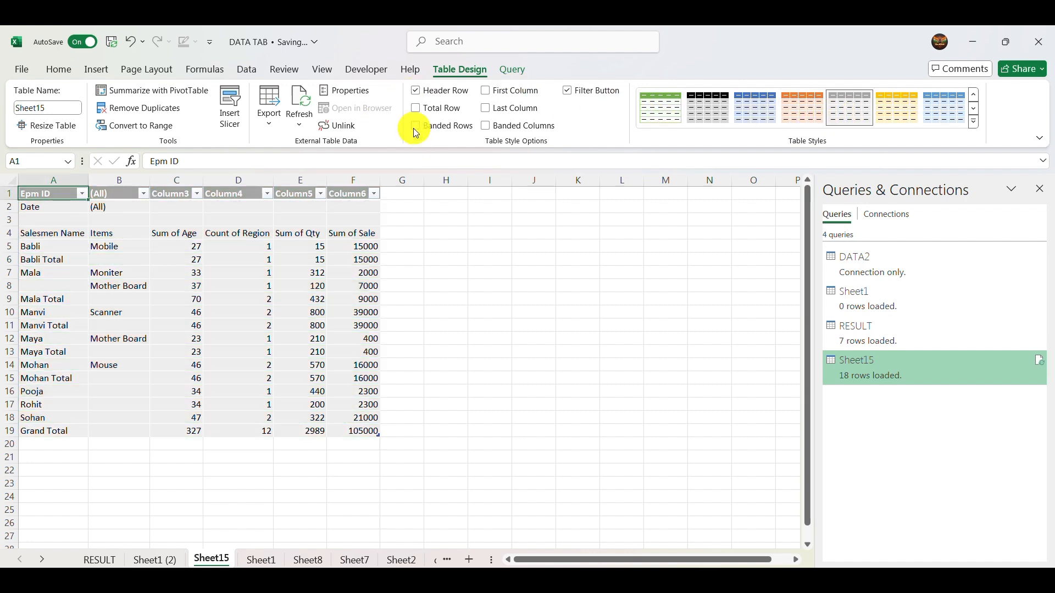
click(487, 126)
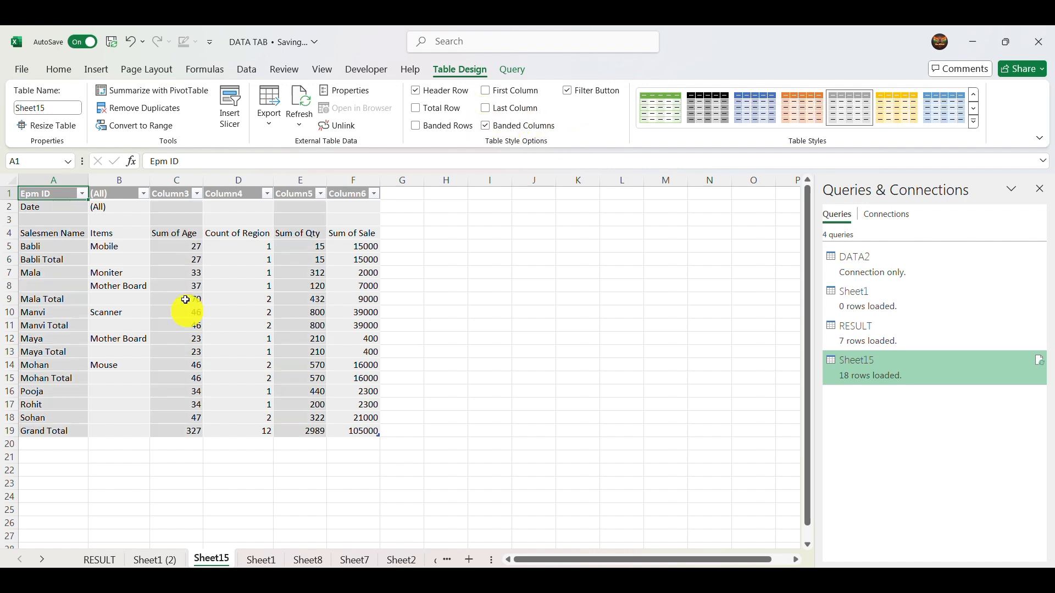
click(884, 113)
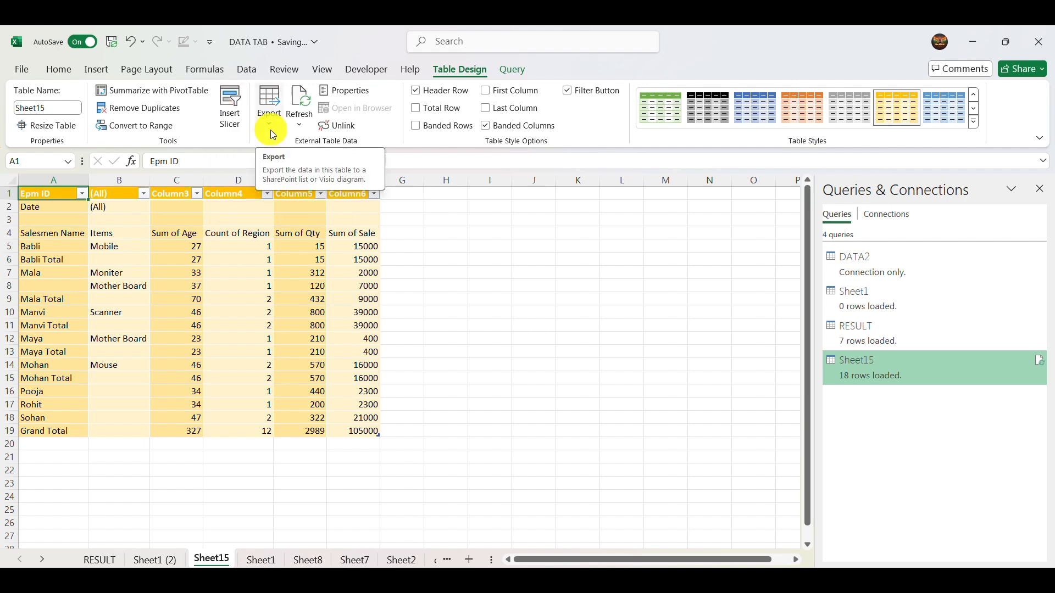
- Unlink the Sheet15 table from its source query, permanently removing the query definition from the sheet
click(342, 124)
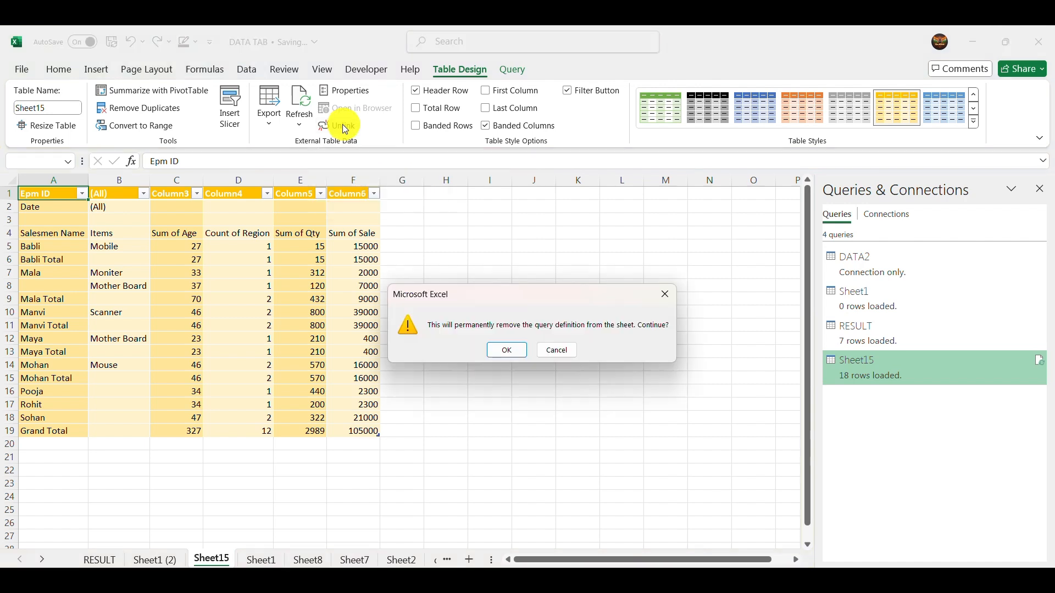
click(501, 351)
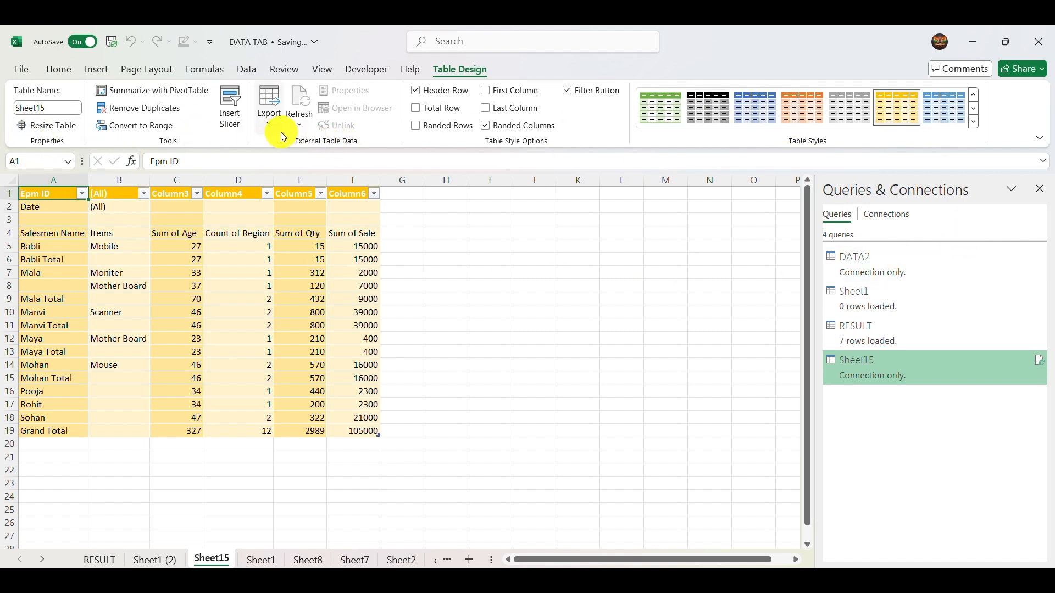
click(88, 70)
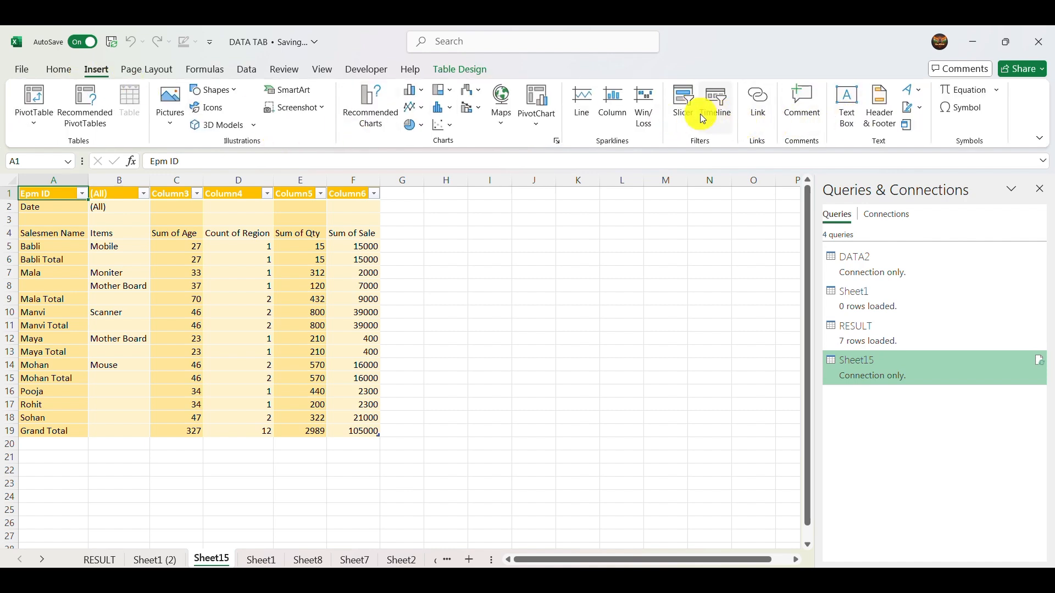
- Import the DATA2 text file from the Desktop, review the delimiter choices, keep Tab and load the data as a table
click(246, 75)
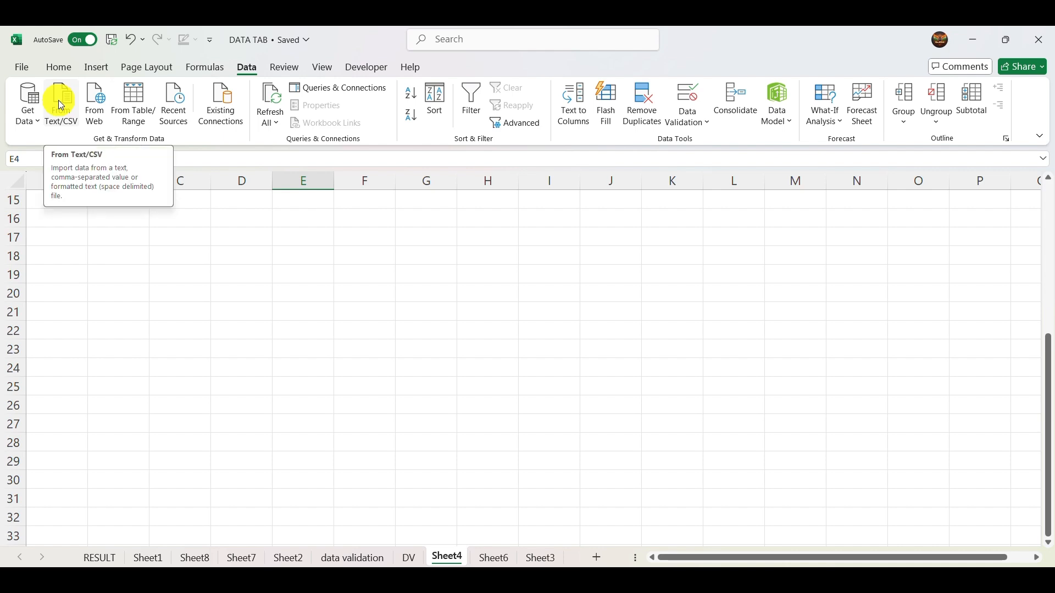
click(58, 100)
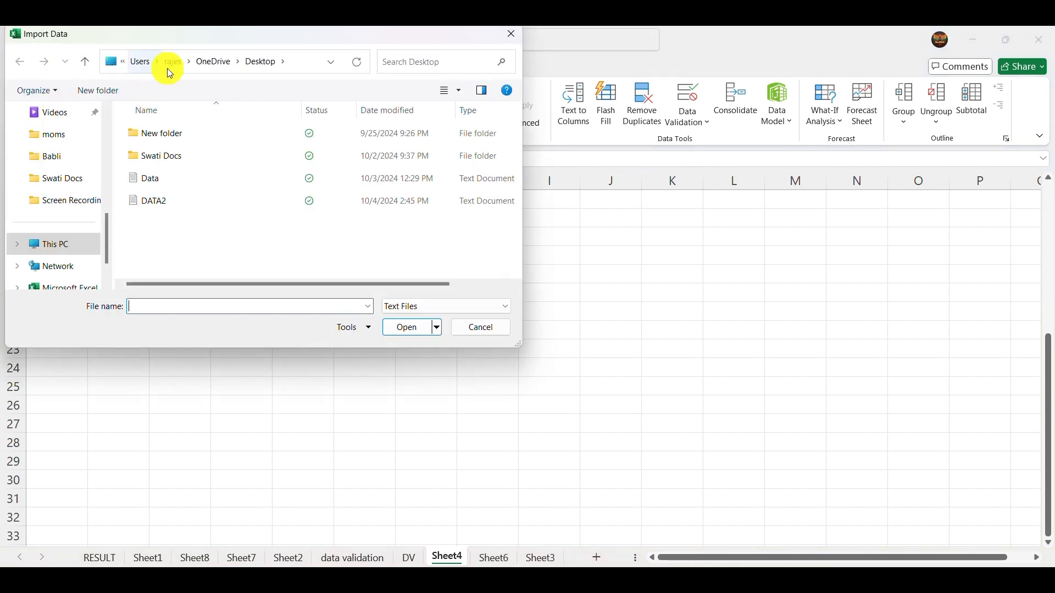
click(208, 202)
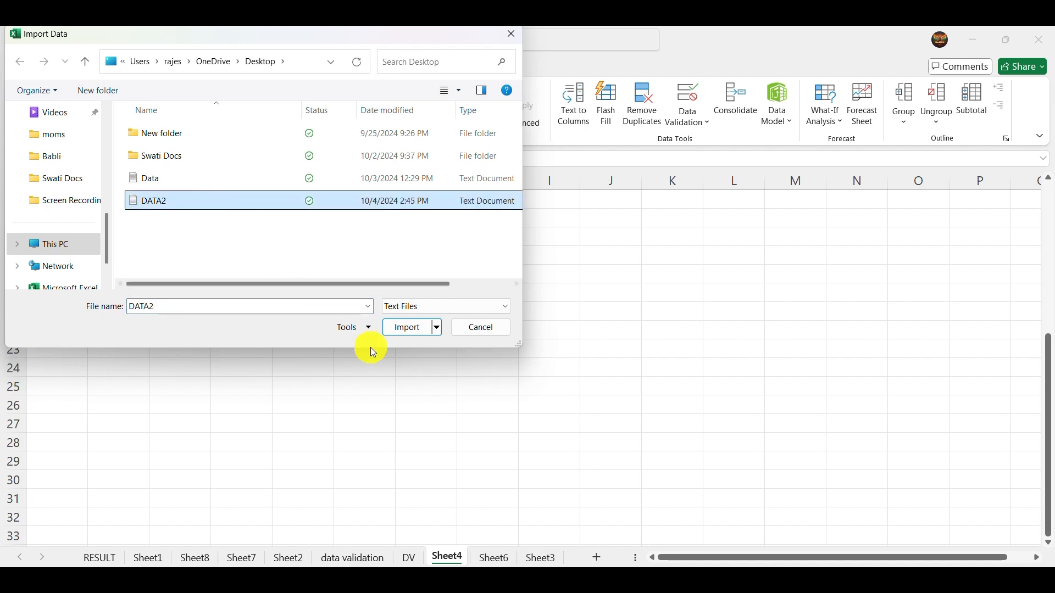
click(406, 330)
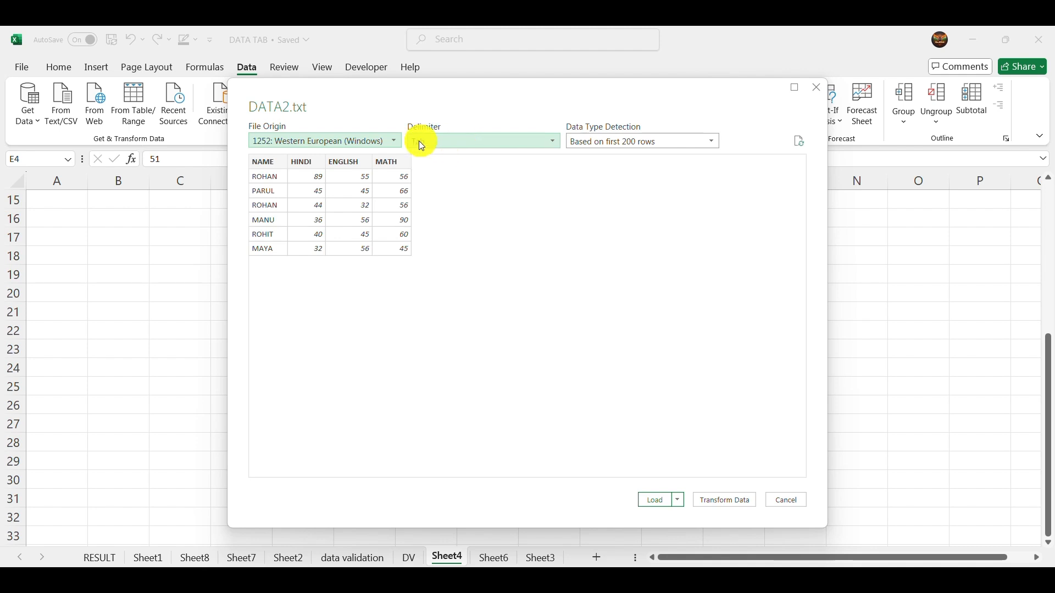
click(553, 142)
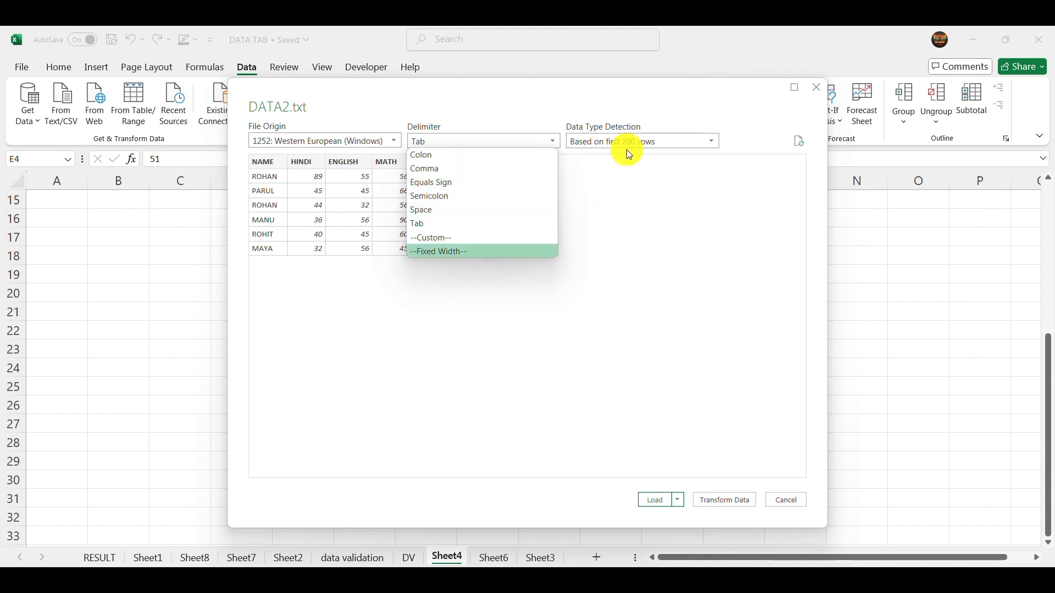
click(577, 231)
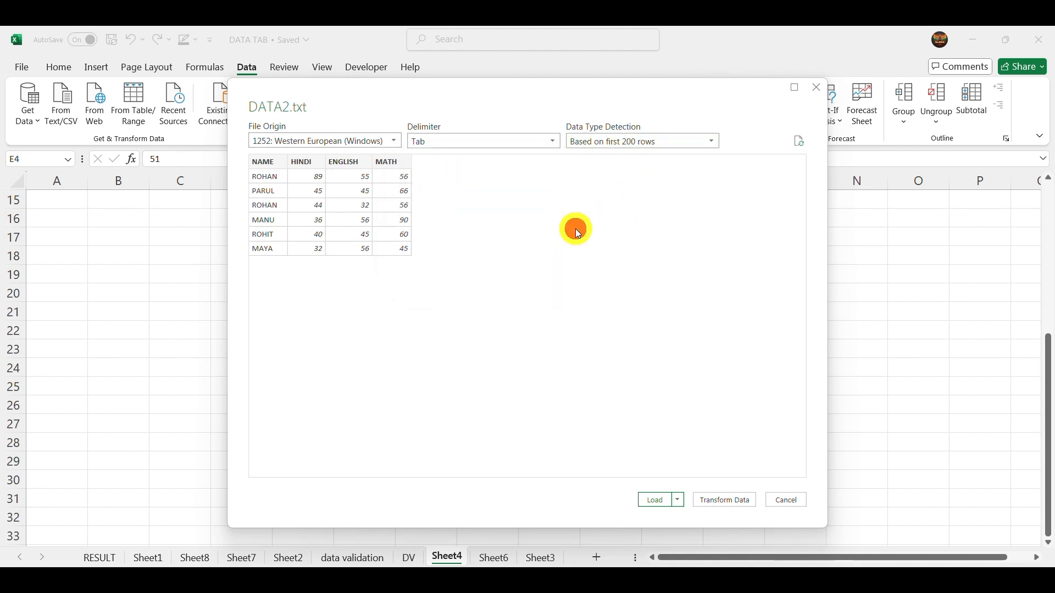
click(654, 495)
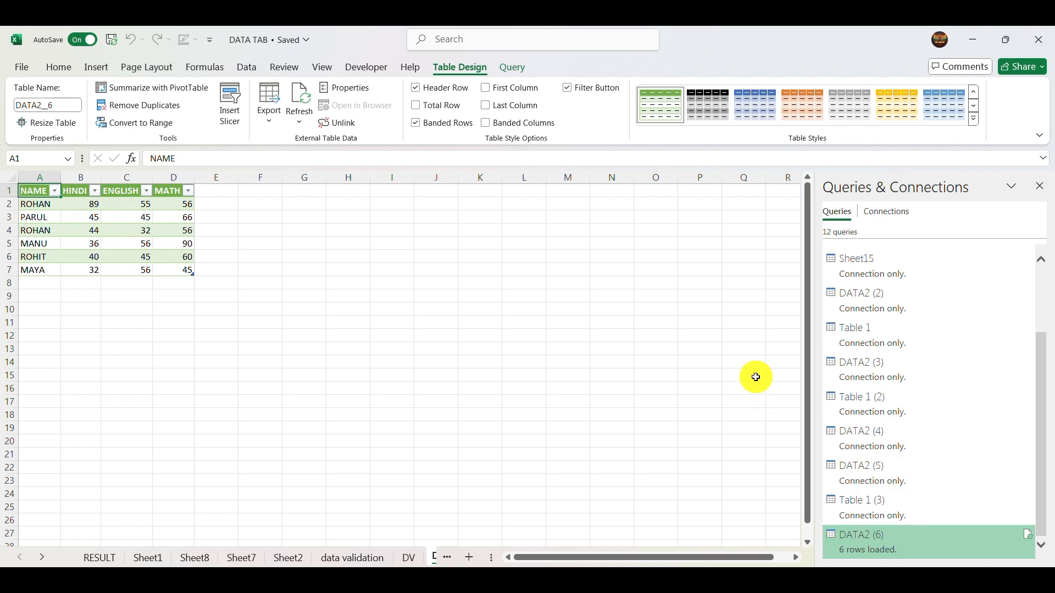
scroll(757, 377, up, 5)
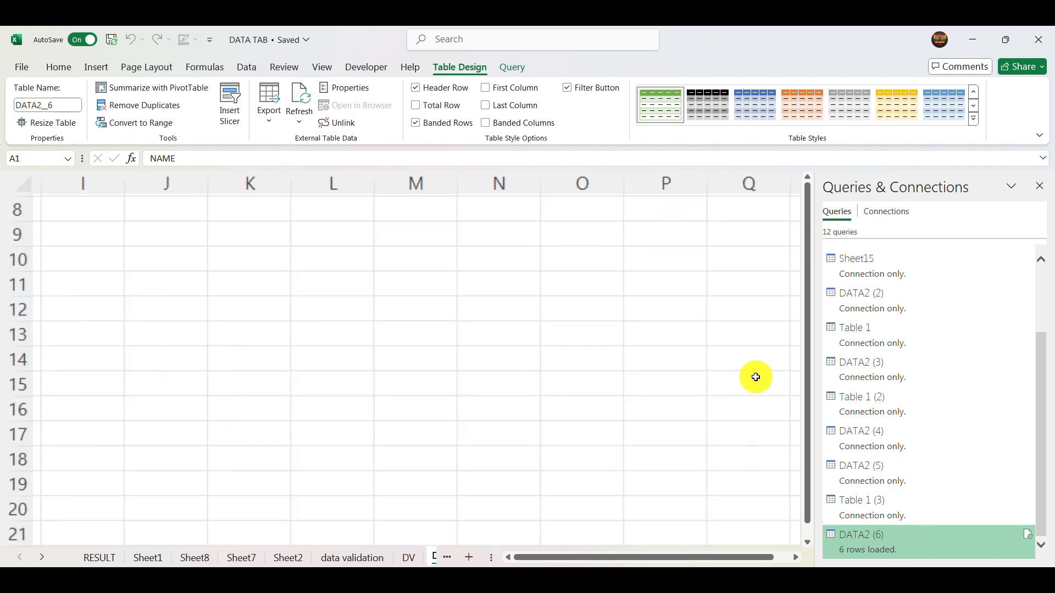
scroll(756, 377, down, 5)
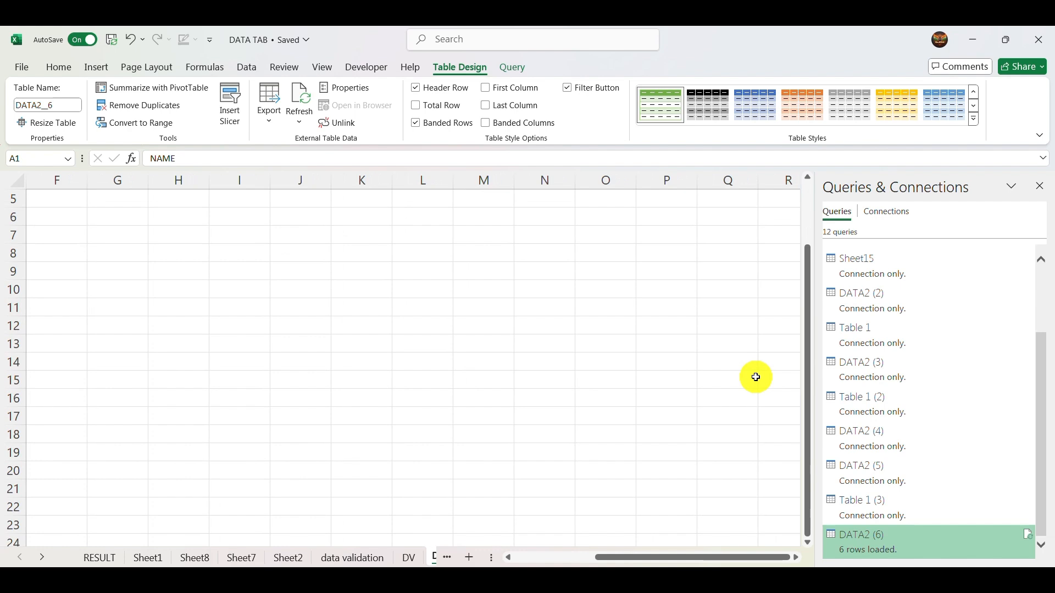
scroll(756, 377, up, 2)
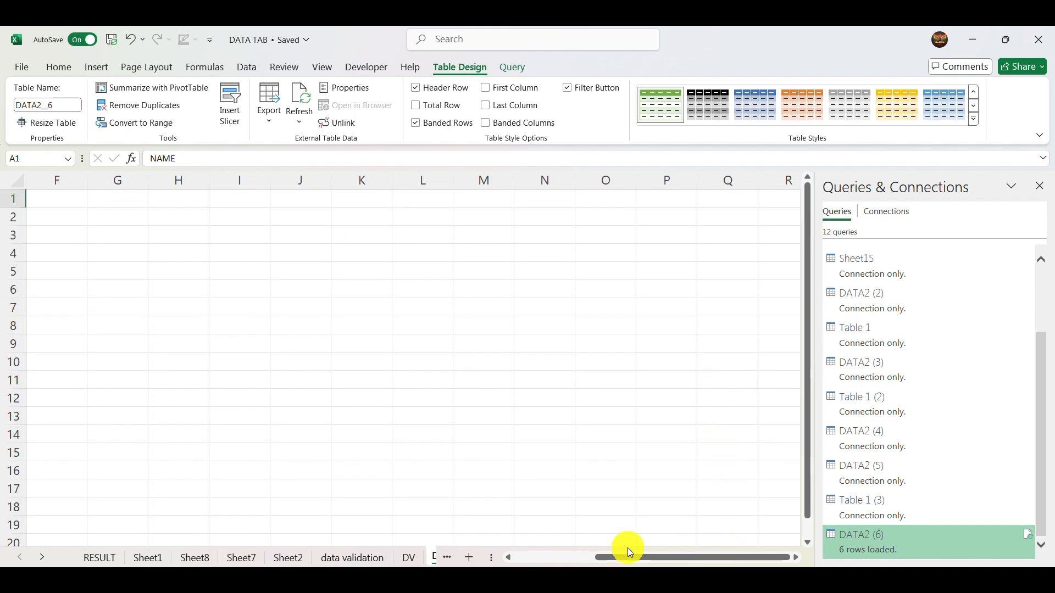
drag(628, 550, 539, 547)
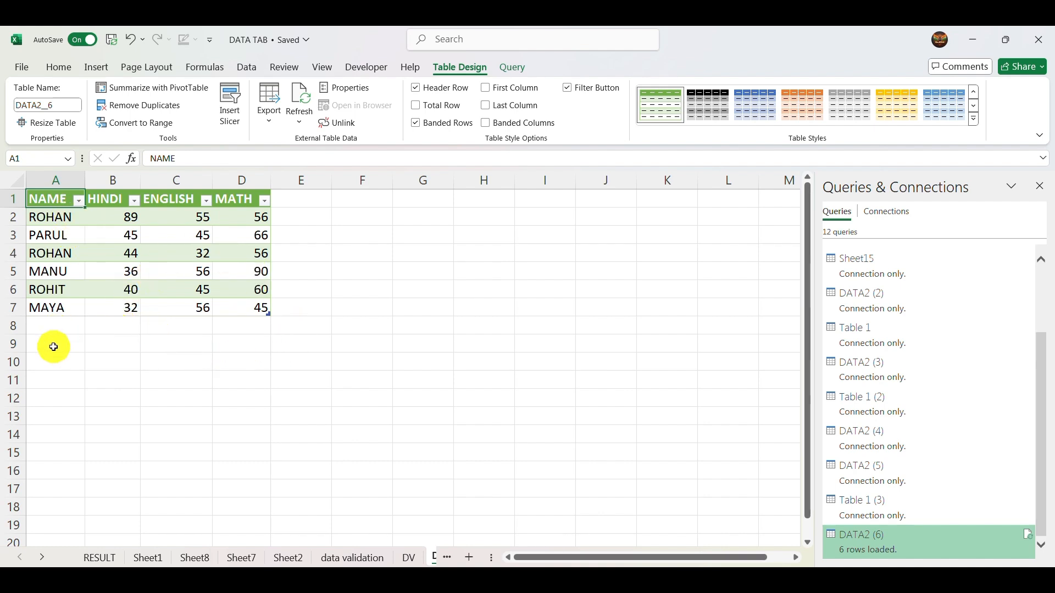
click(54, 330)
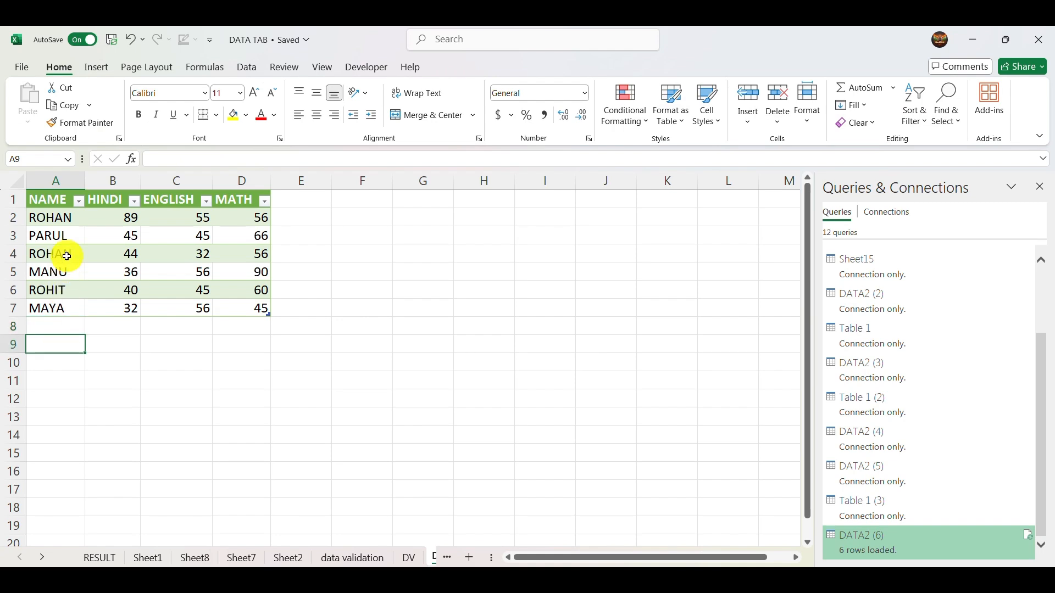
click(62, 255)
click(241, 68)
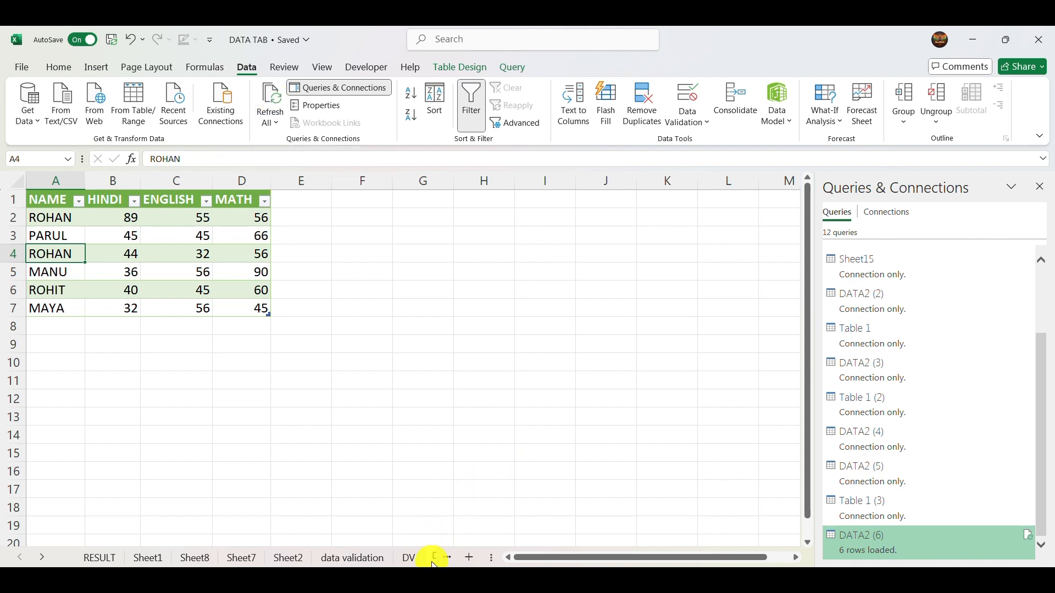
- Switch to Notepad with the DATA2.txt source file open for editing
key(super+s)
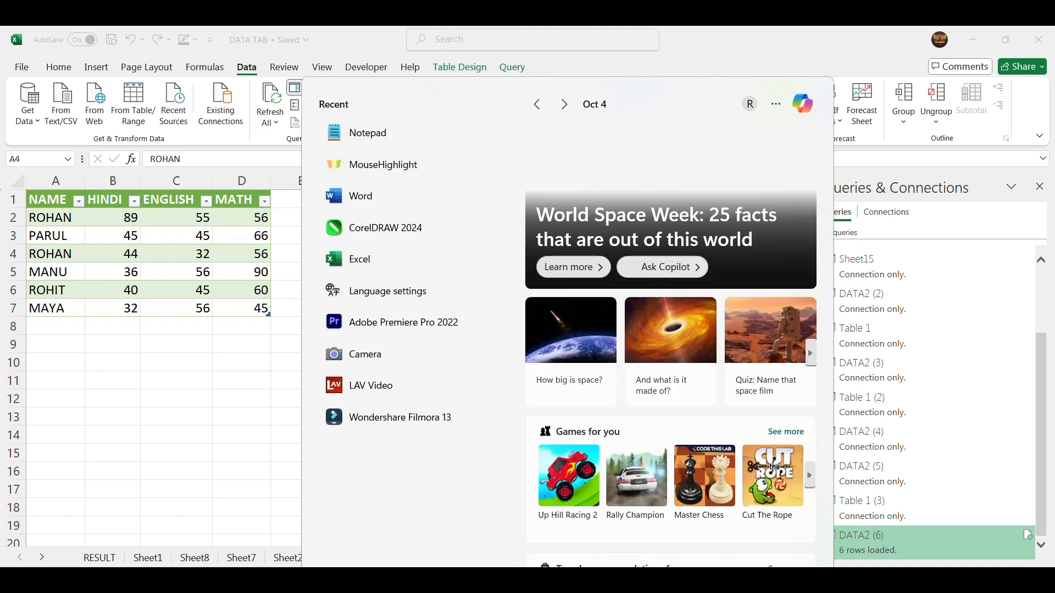
text(note)
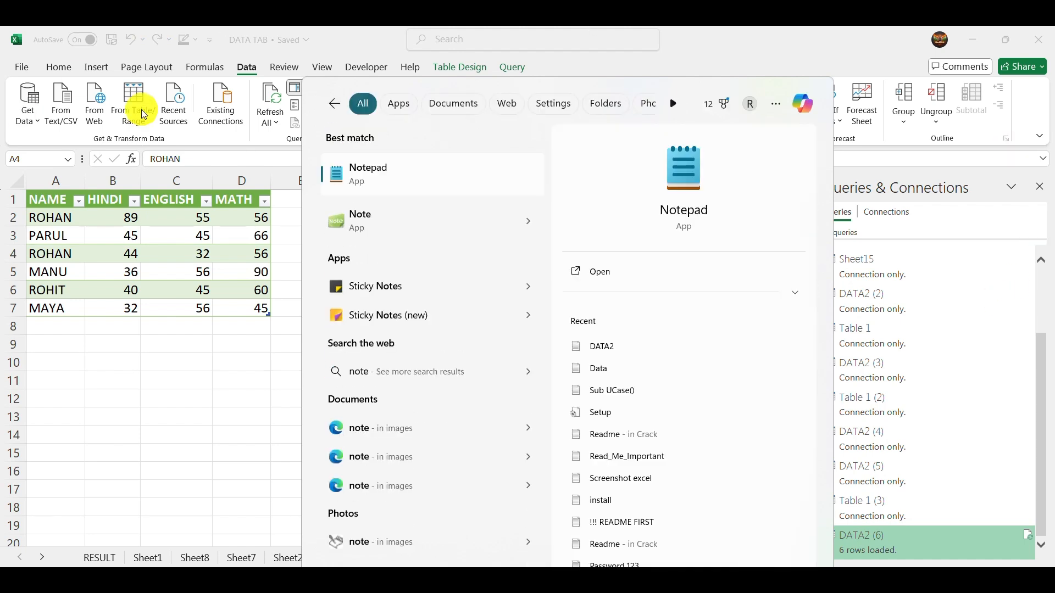
click(437, 173)
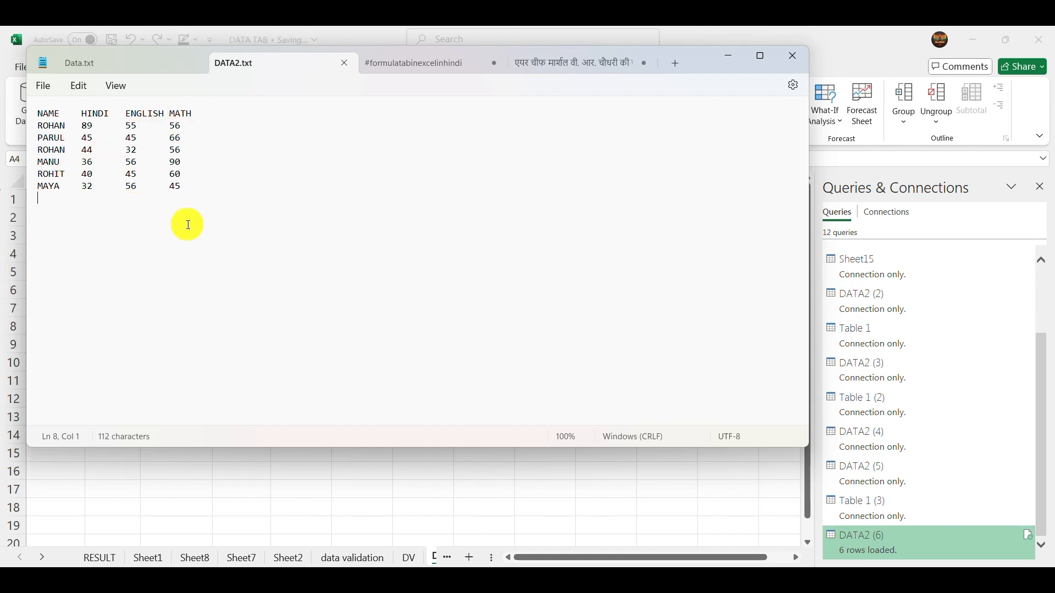
- Add a new student row below the last record in DATA2.txt with marks 44, 52 and 60
text(Babli)
key(Tab)
text(44)
key(Tab)
text(25)
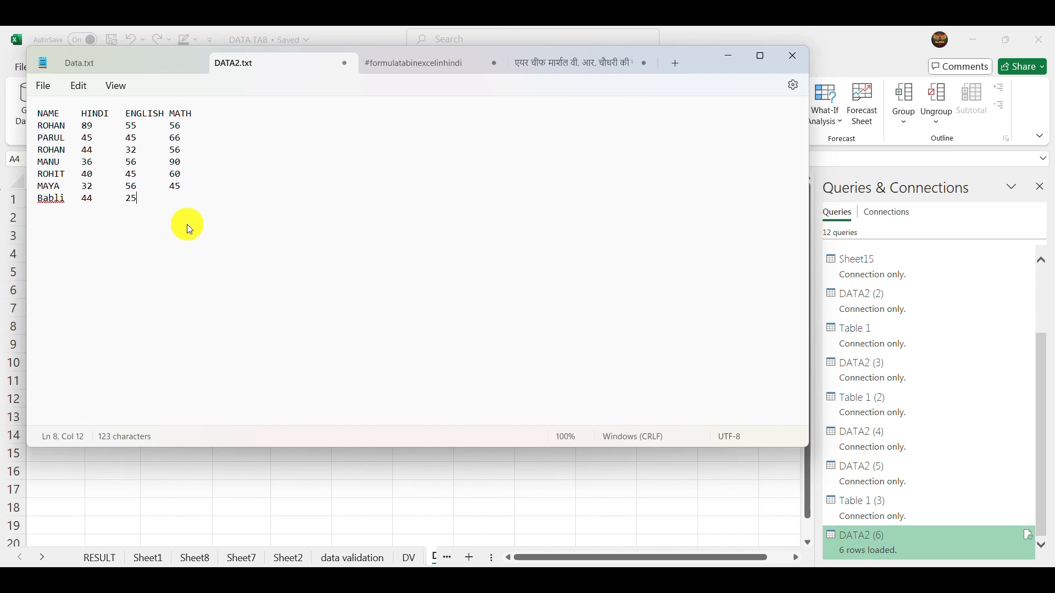
key(BackSpace)
key(BackSpace)
text(52)
text(60 )
text(RAHUL)
- Add a second new student row to DATA2.txt with tab-separated marks 45, 32 and 60
key(Tab)
text(45	32)
key(Tab)
text(60)
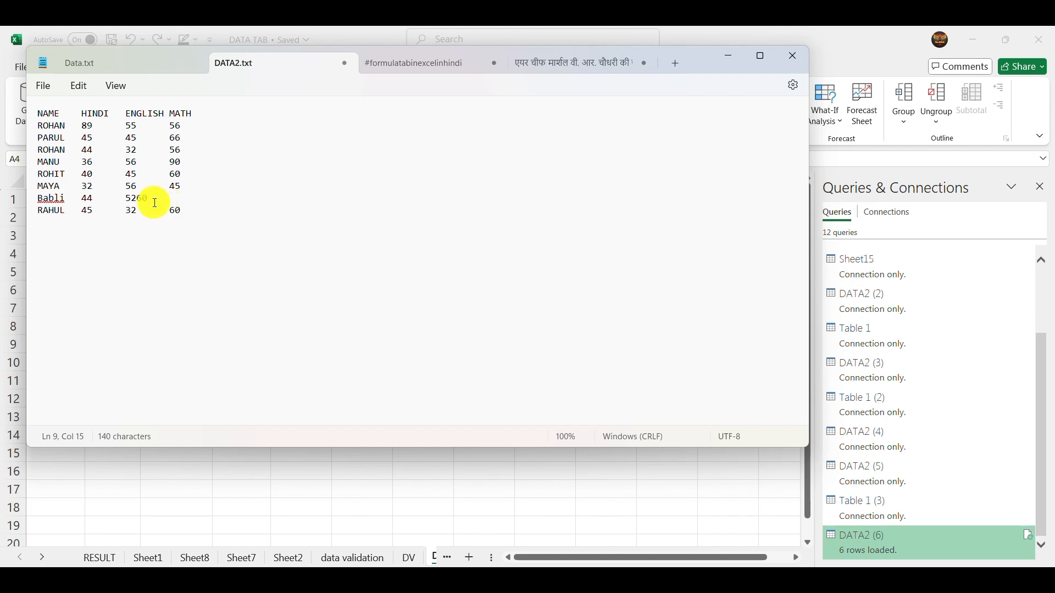
- Separate the marks 52 and 60 in the first added row with a tab and save DATA2.txt
click(137, 200)
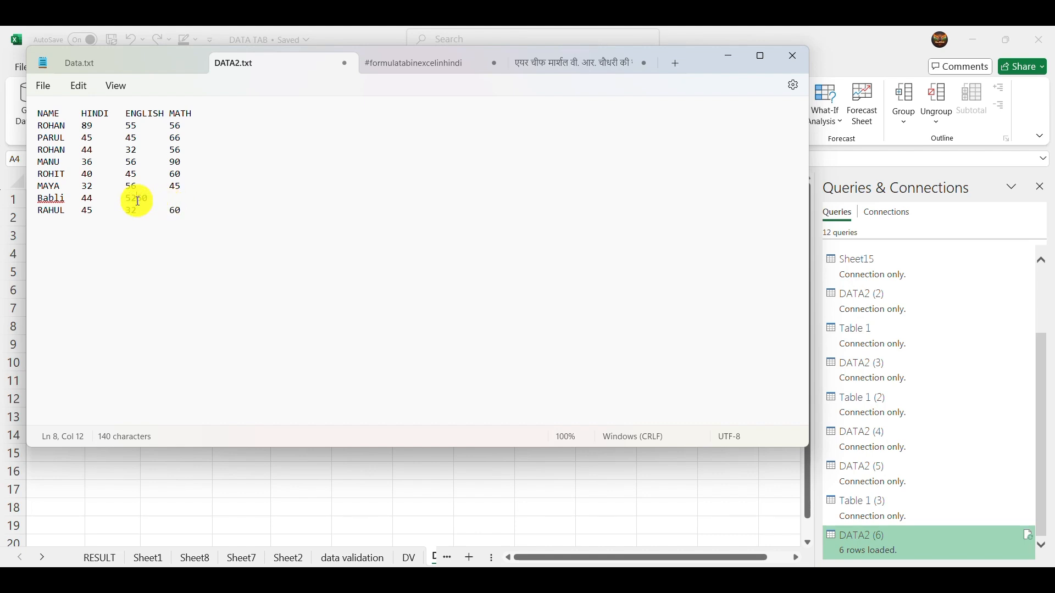
key(Tab)
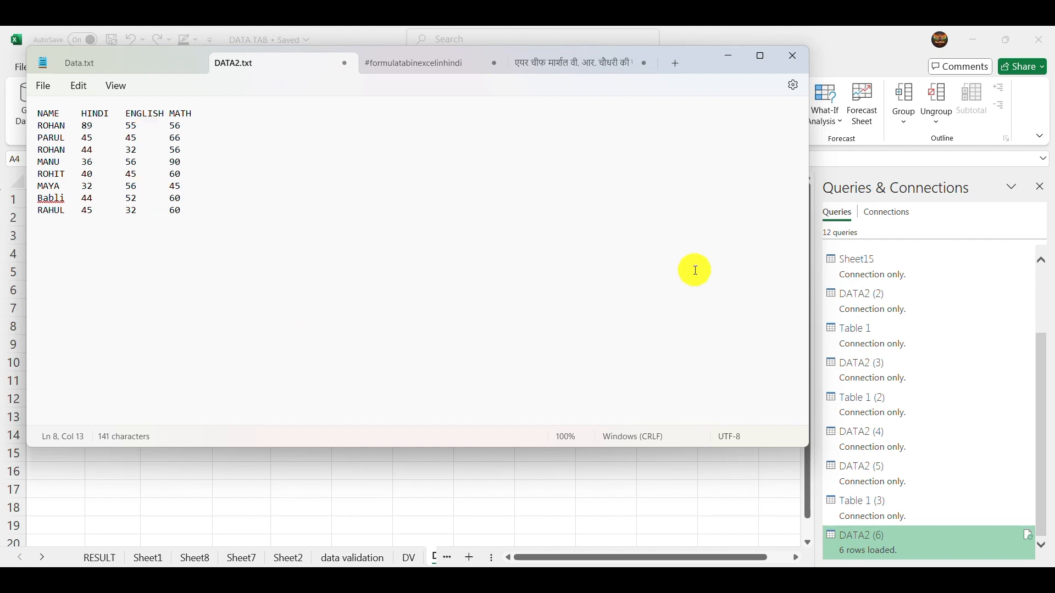
key(ctrl+s)
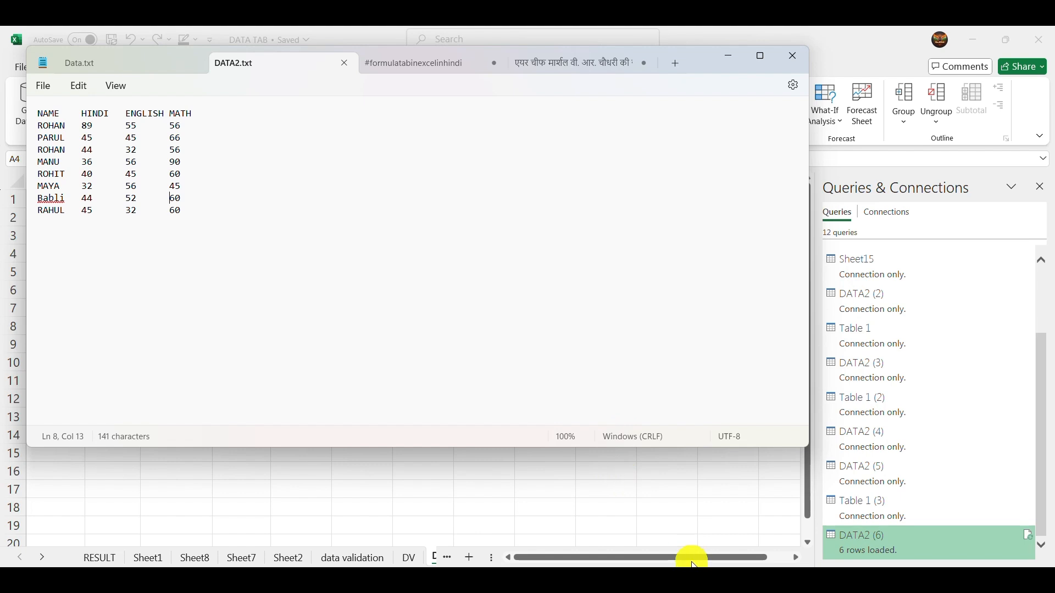
- Close Notepad, return to the DATA TAB workbook in Excel and refresh all of its data connections
click(709, 580)
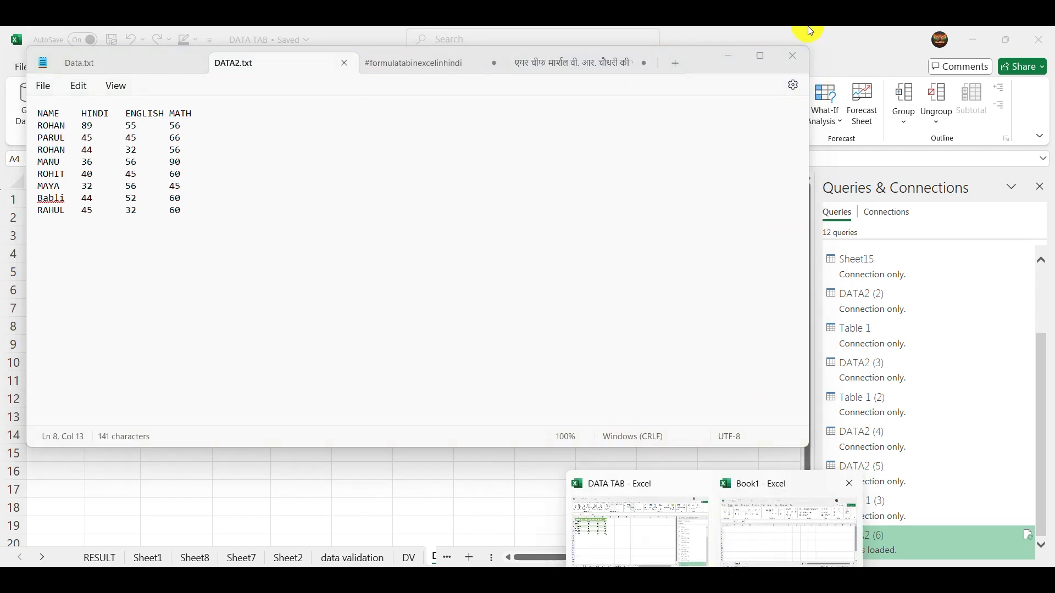
click(791, 62)
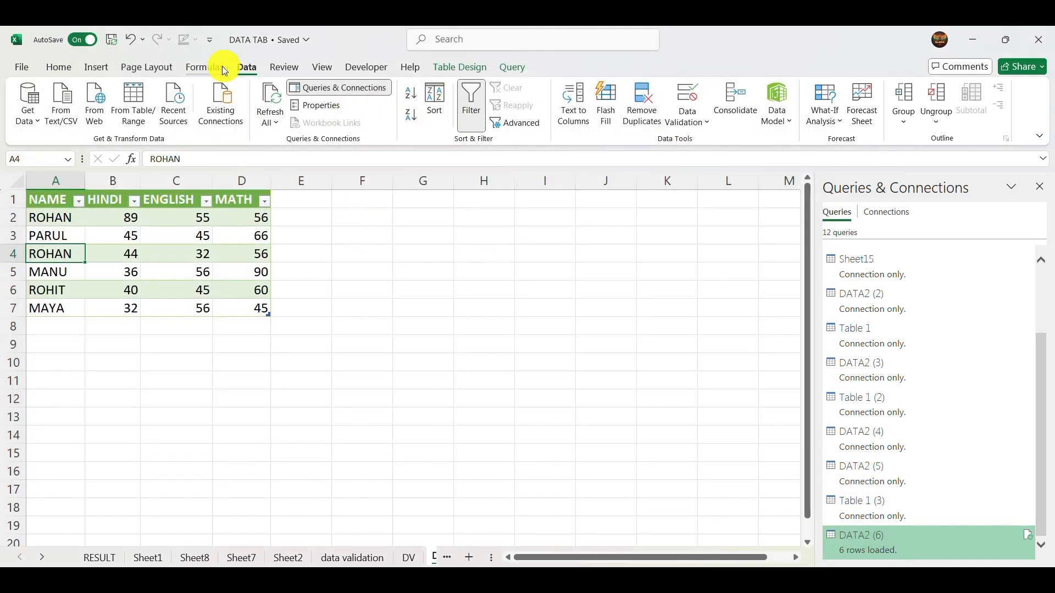
click(270, 106)
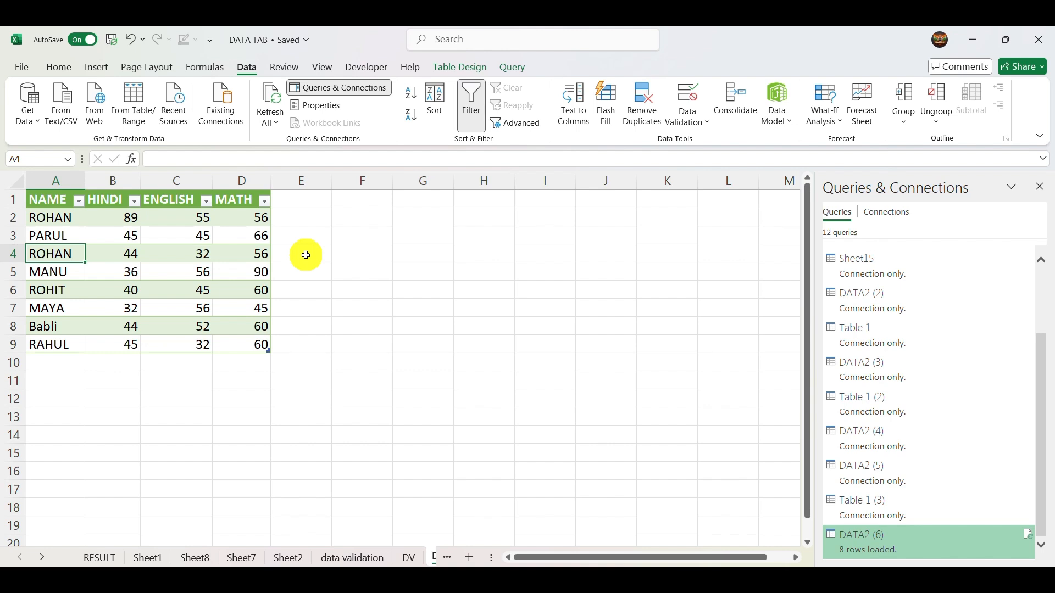
click(207, 236)
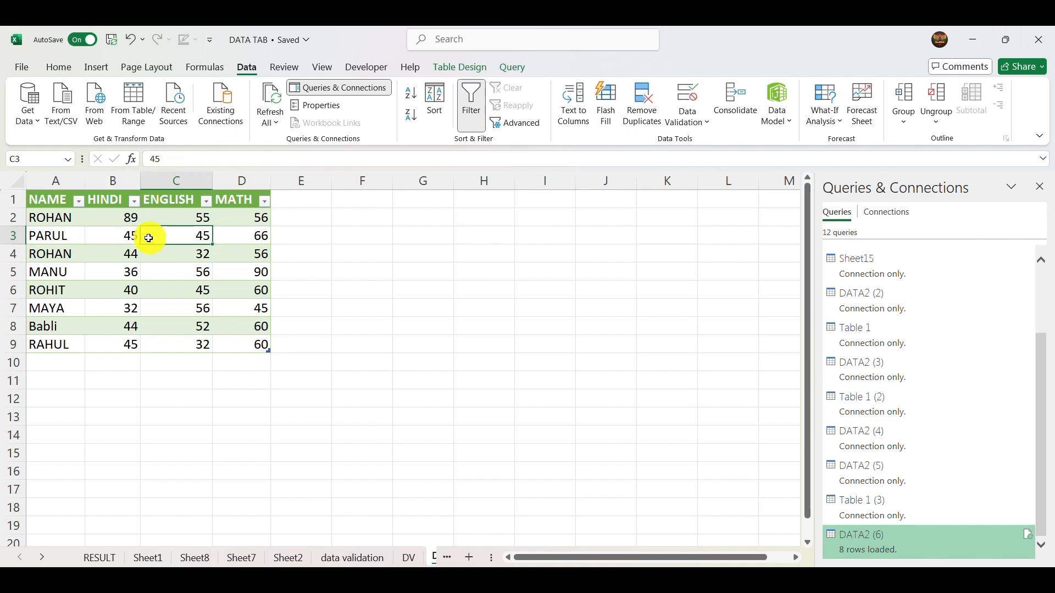
click(146, 272)
click(204, 288)
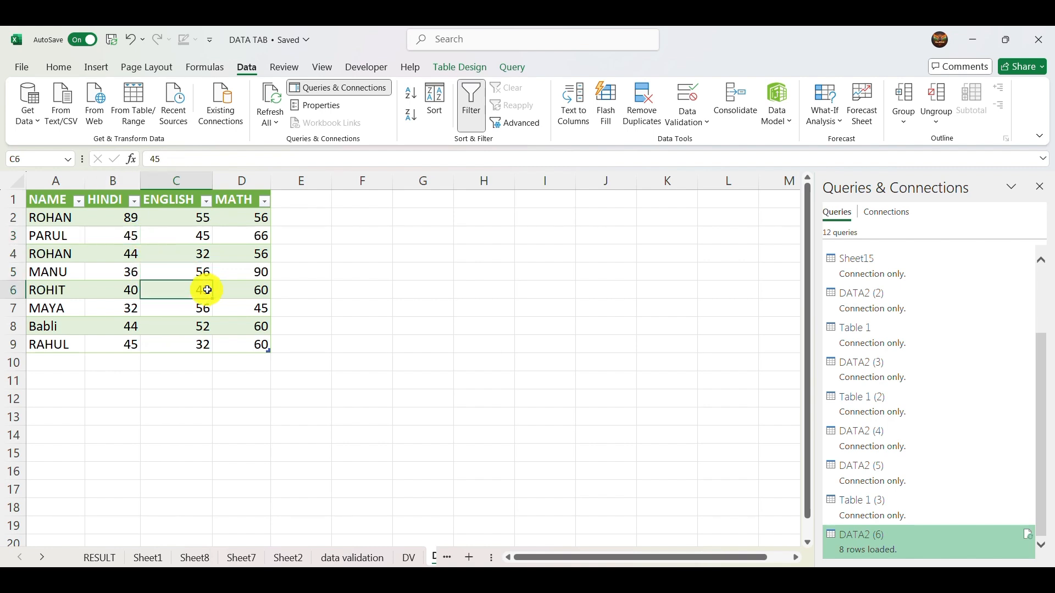
click(123, 289)
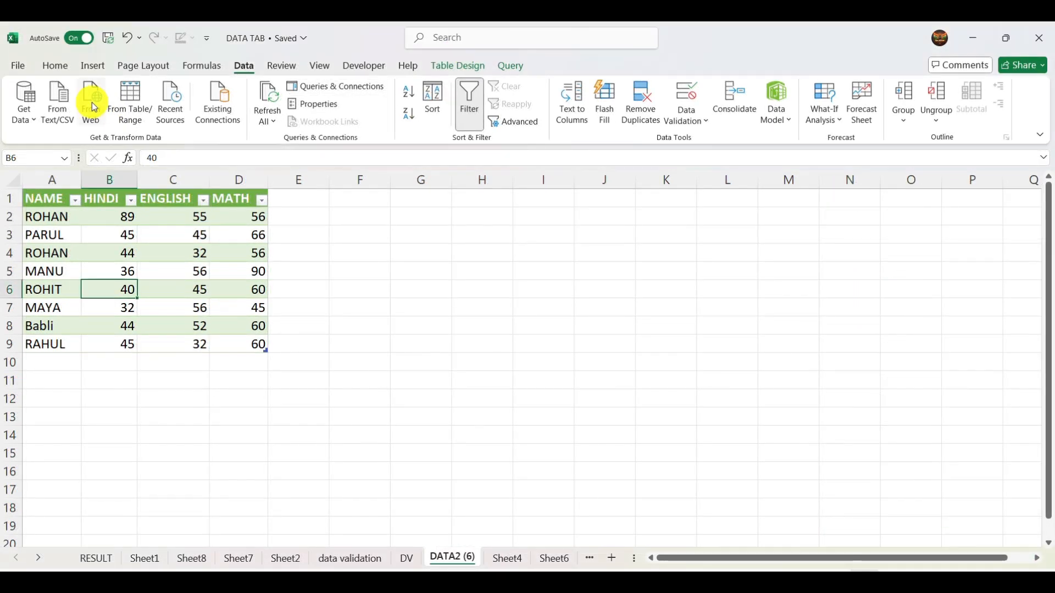
click(94, 107)
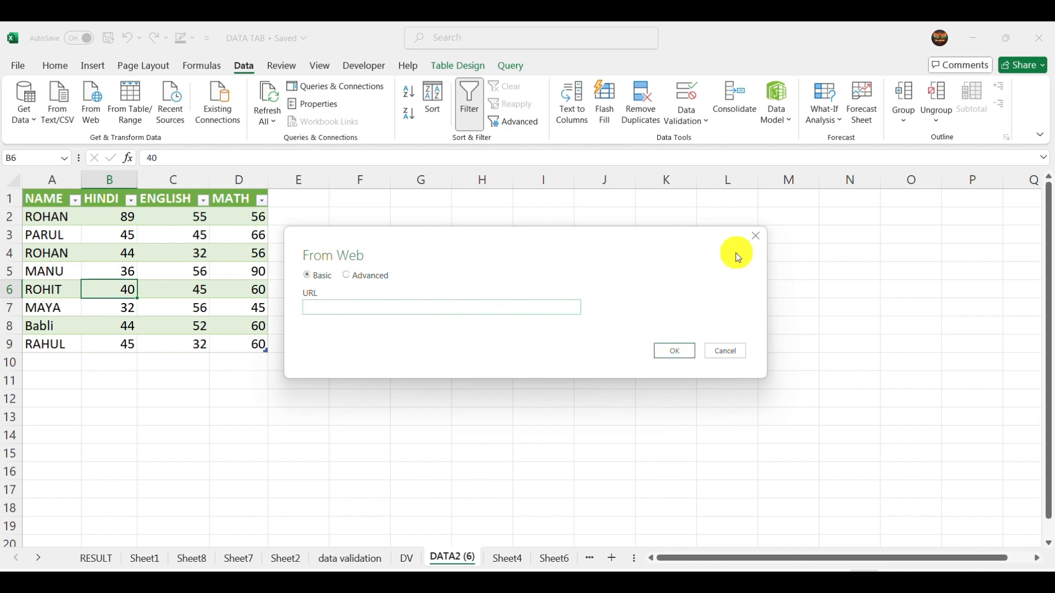
click(719, 353)
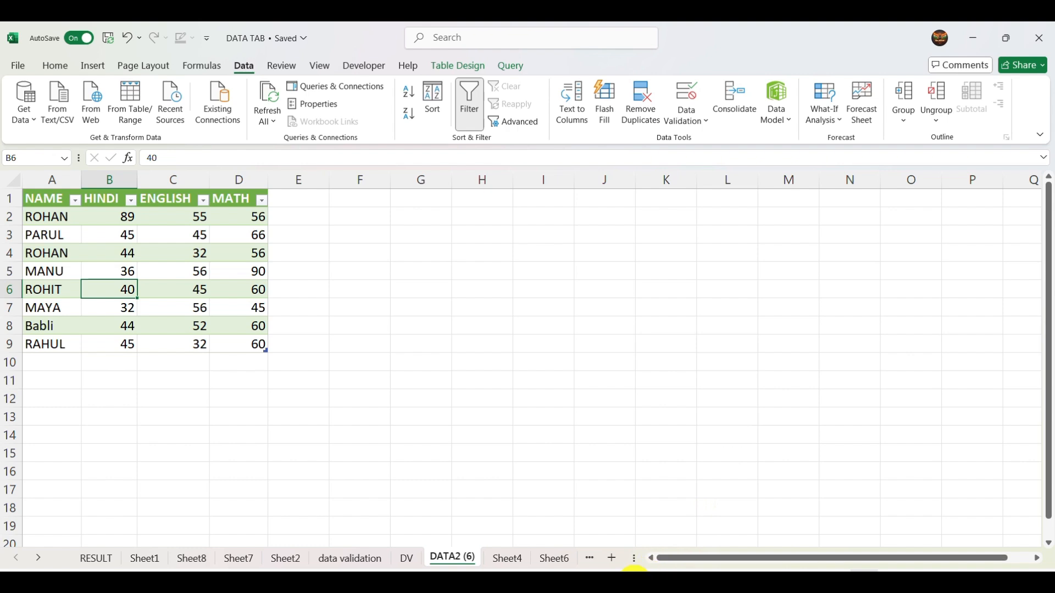
- Switch to Chrome with the Digital Study profile and search Google for "shaheed bhagat singh"
click(629, 583)
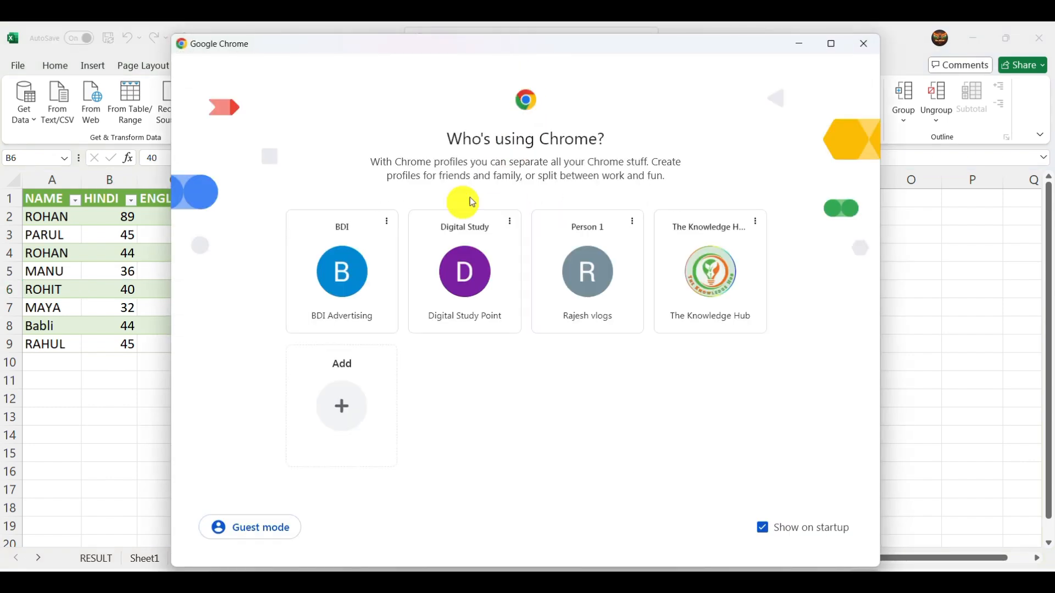
click(451, 280)
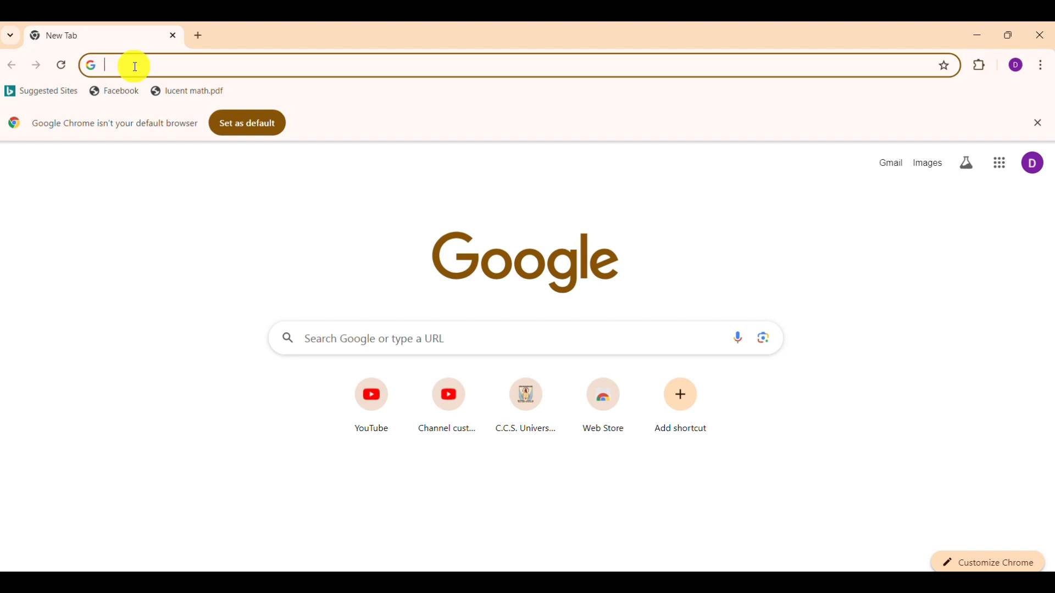
text(SAHED)
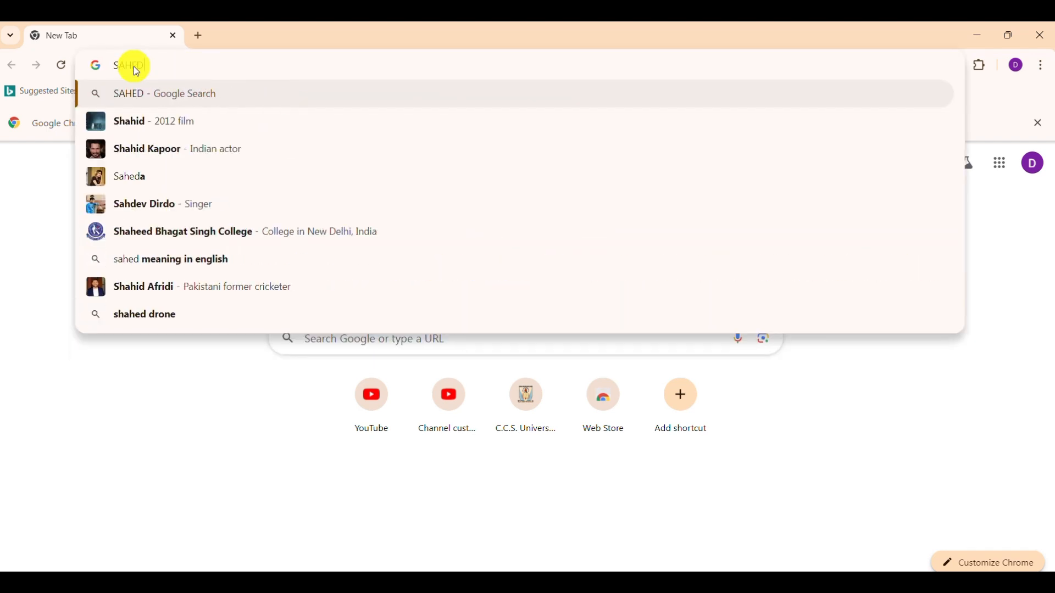
text( BHAGAT)
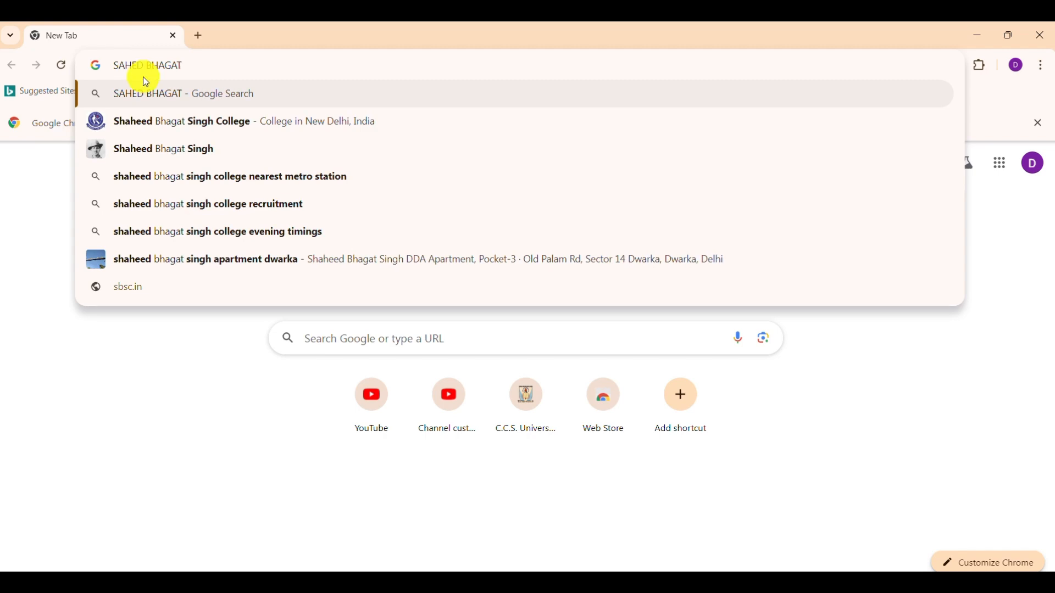
click(181, 152)
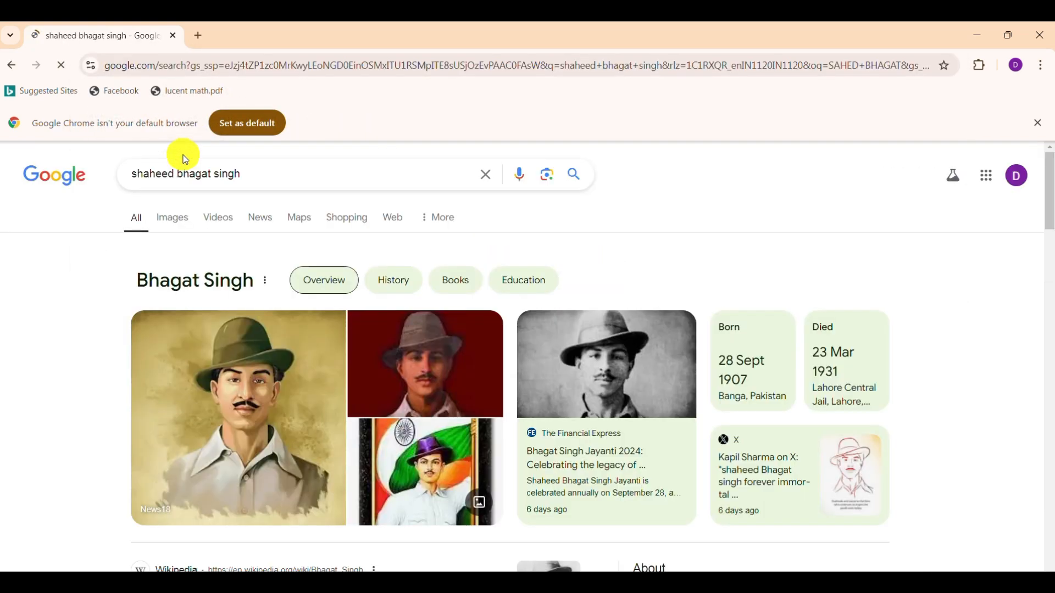
- Open the Wikipedia article on Bhagat Singh from the results, copy its web address and close the browser
scroll(242, 236, down, 5)
scroll(231, 344, down, 3)
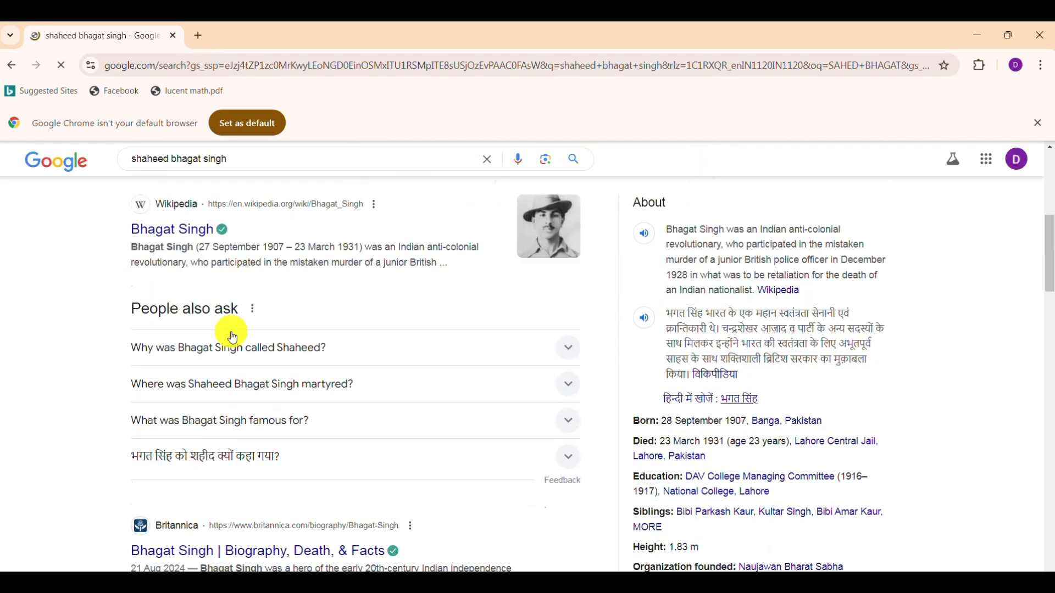
scroll(186, 211, up, 2)
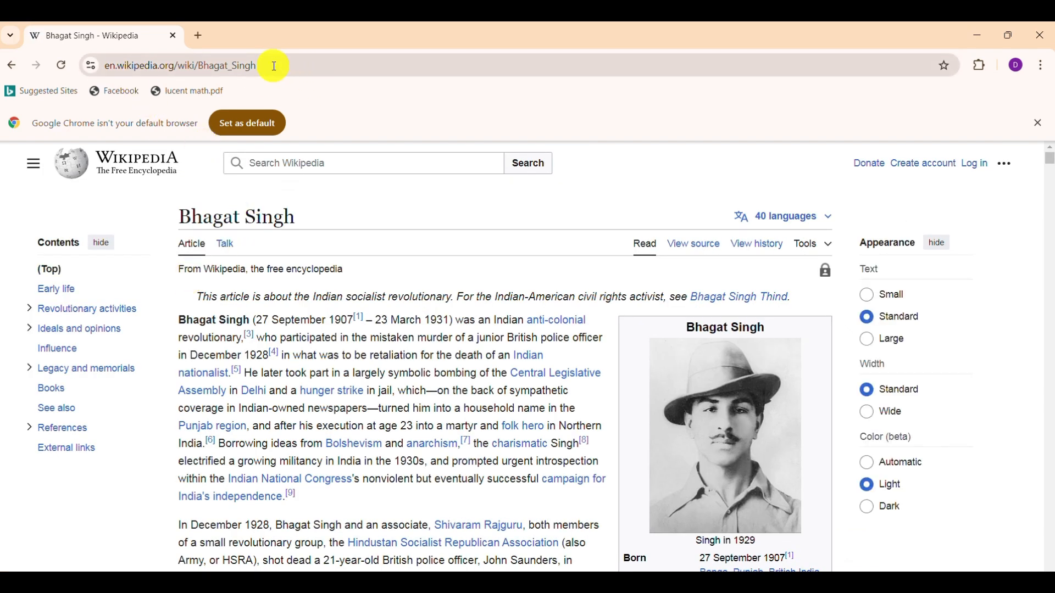
drag(274, 66, 92, 59)
key(ctrl+c)
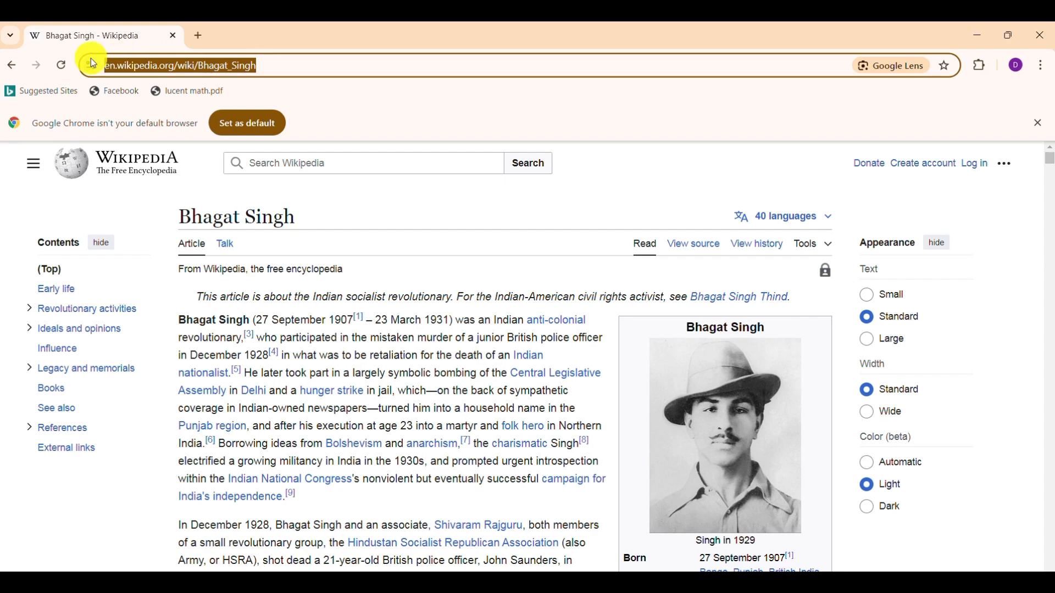
click(1040, 36)
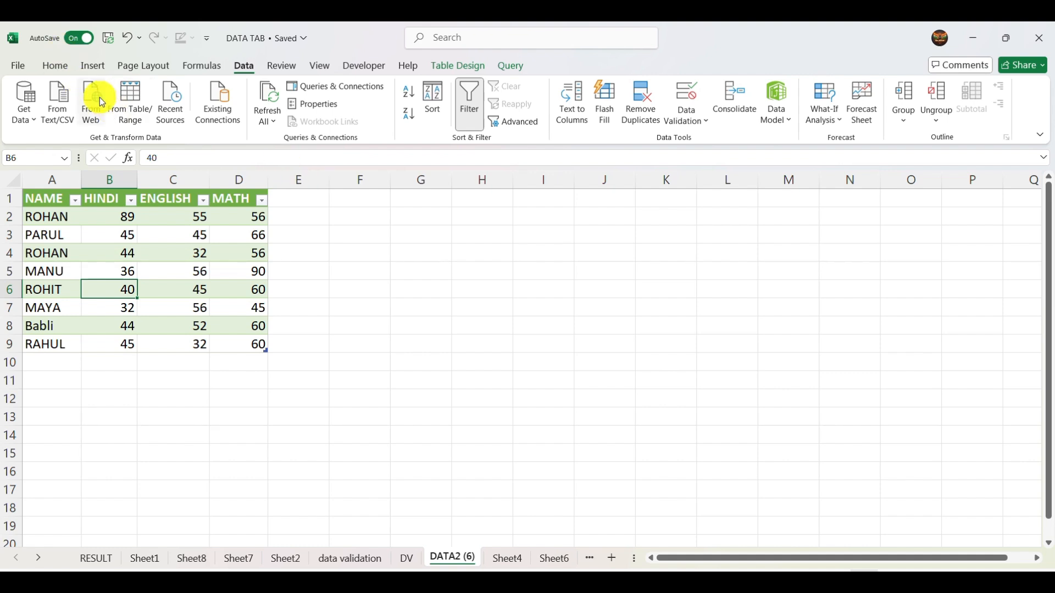
click(100, 97)
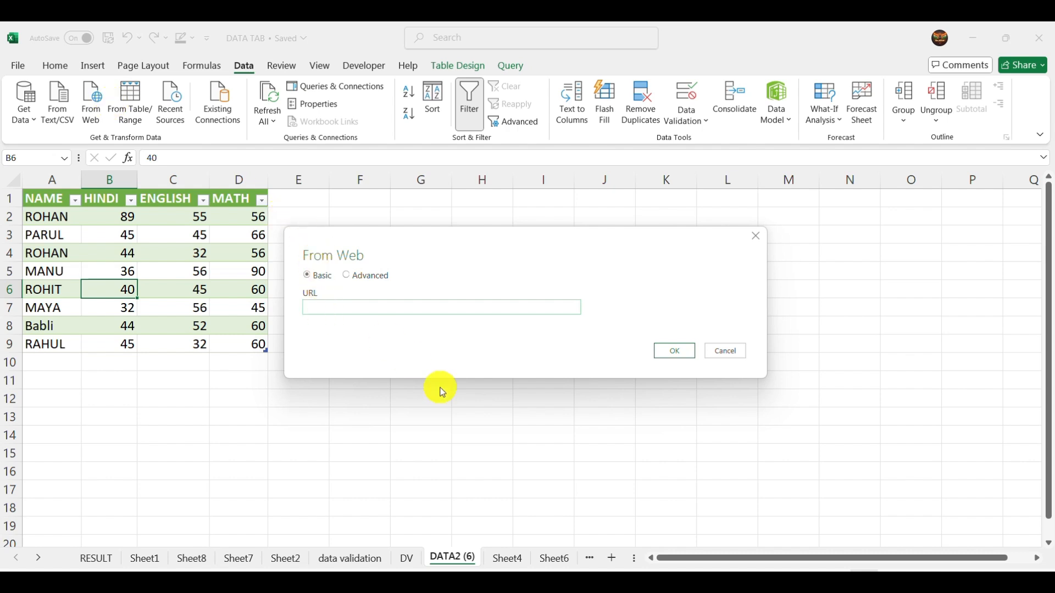
key(ctrl+v)
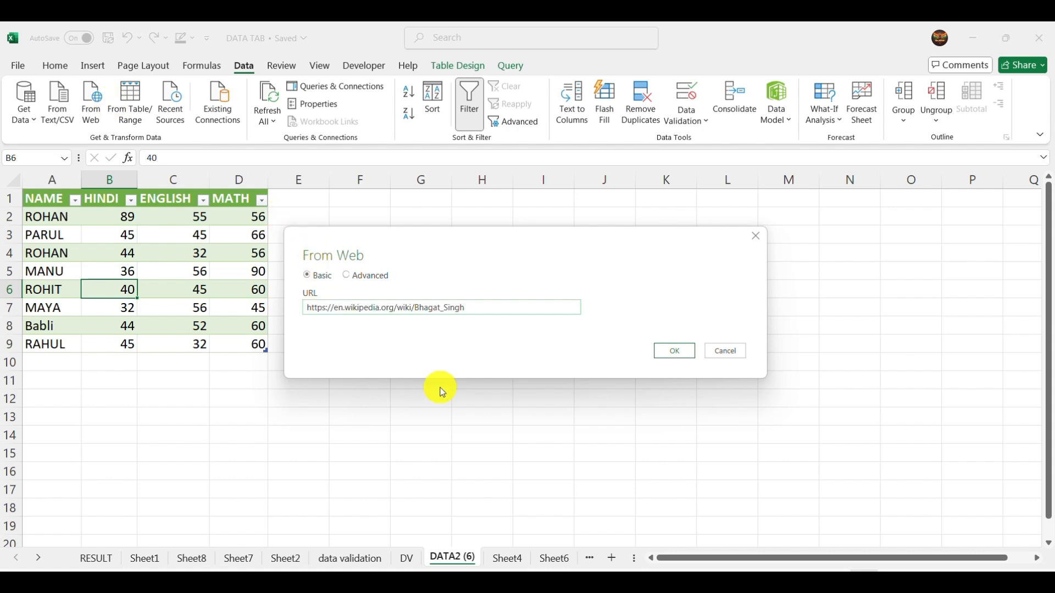
click(680, 350)
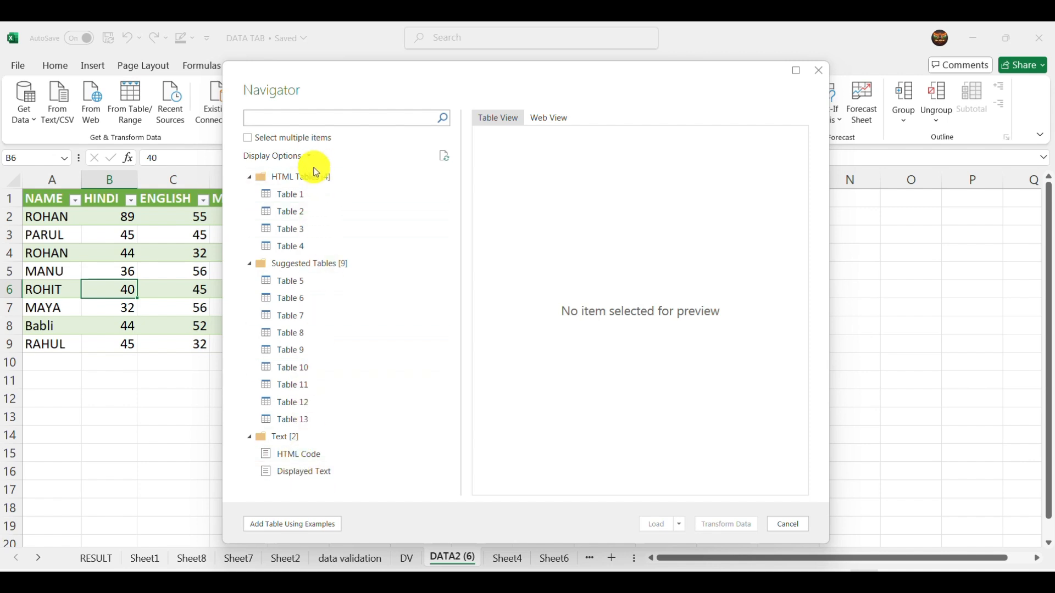
click(293, 193)
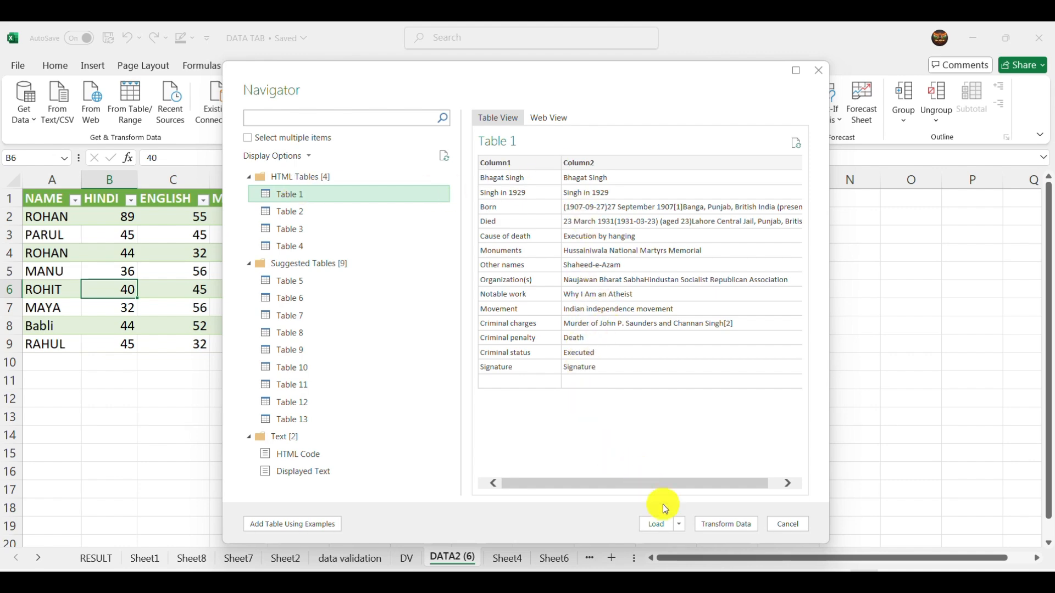
click(662, 524)
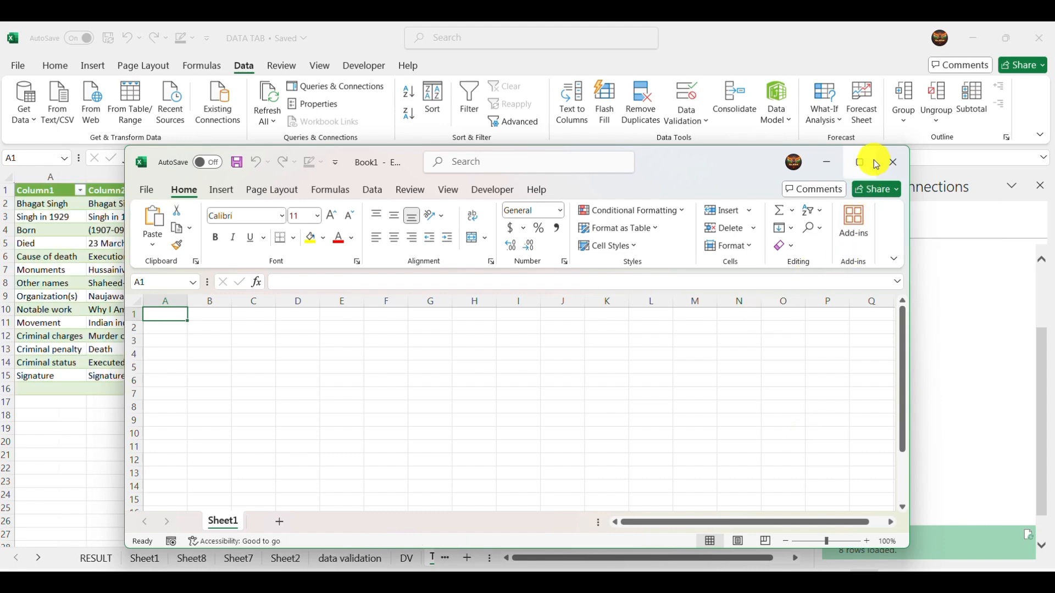
- Close the blank Book1 workbook and widen column B of the imported web table to fit its longest text
click(891, 165)
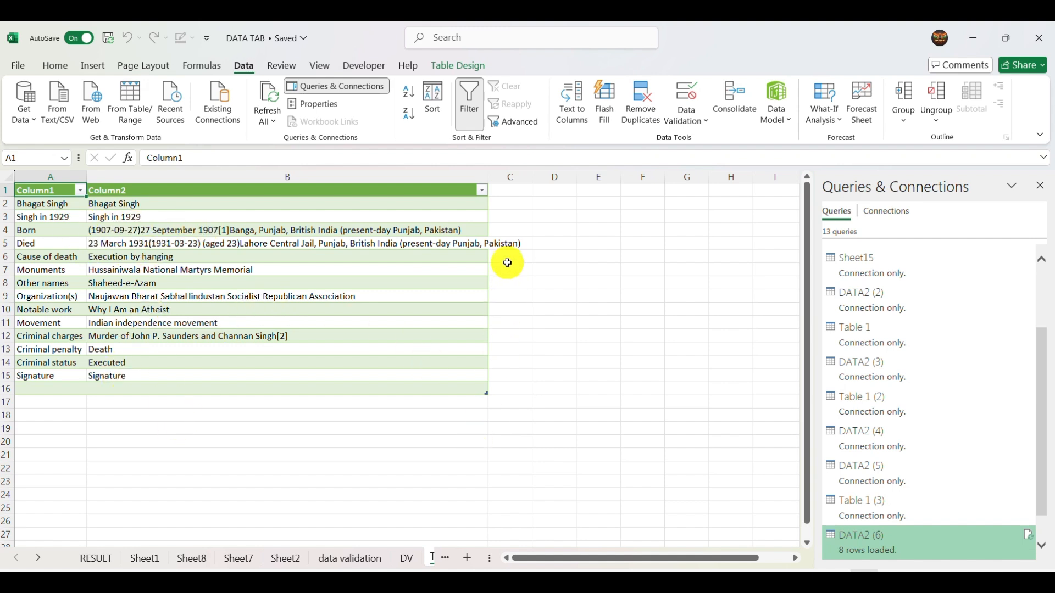
double_click(487, 177)
click(484, 177)
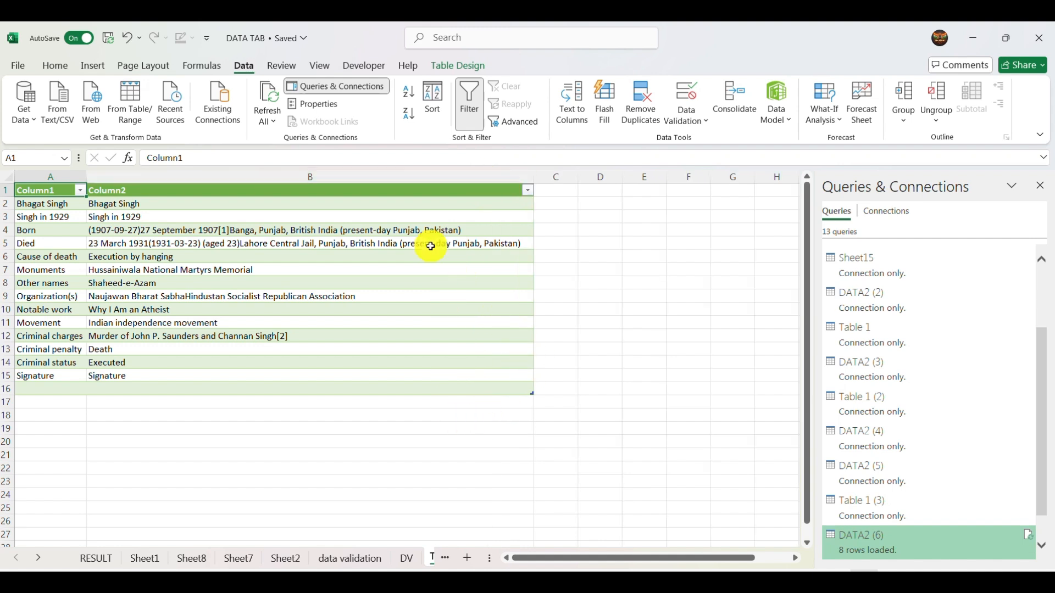
- Open the imported web table in Power Query Editor and view the properties of the DATA2 query without changing them
click(131, 112)
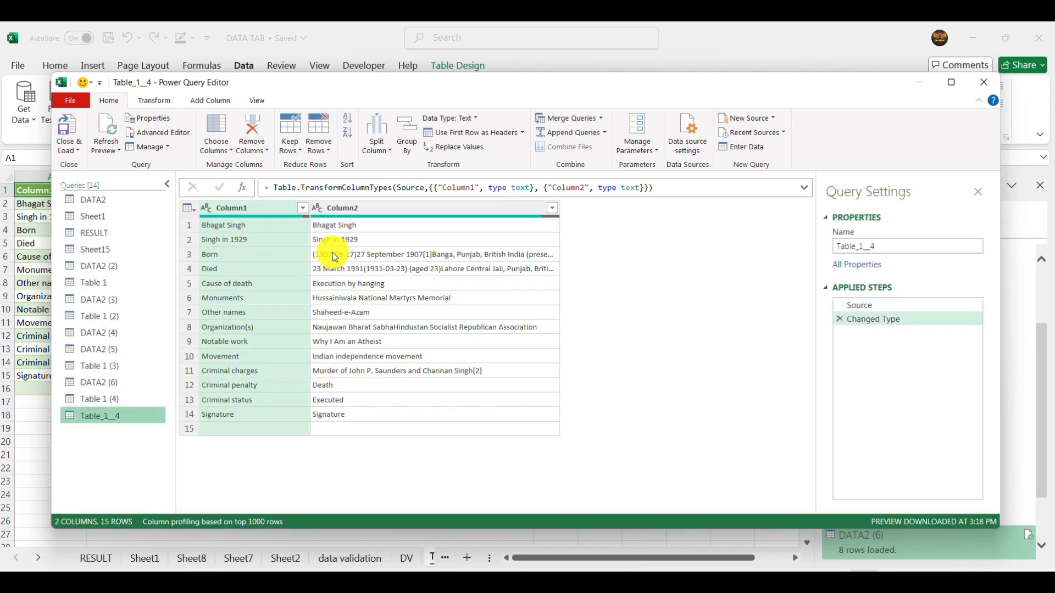
click(103, 202)
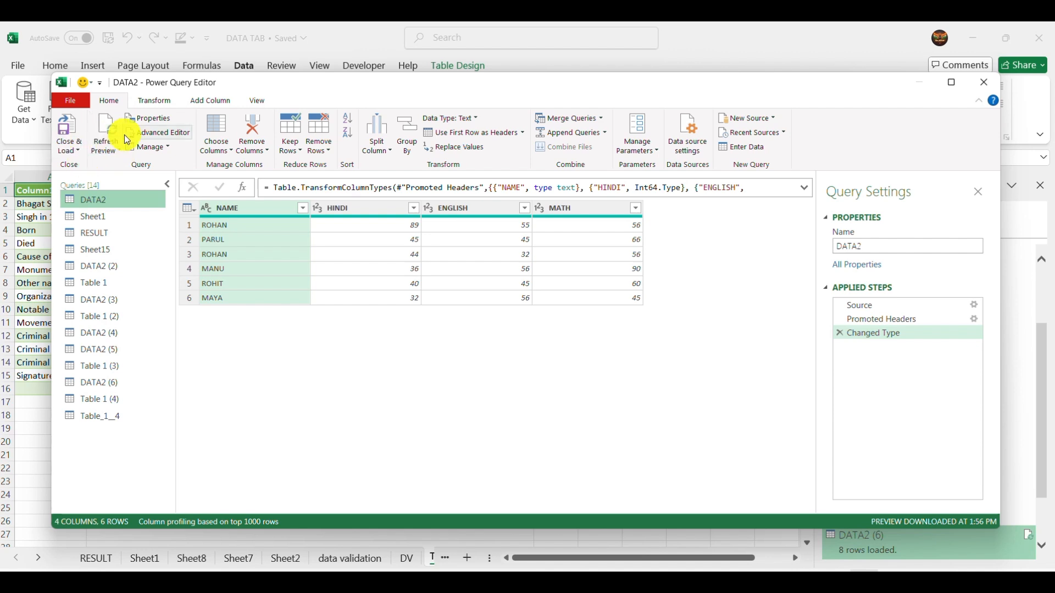
click(148, 121)
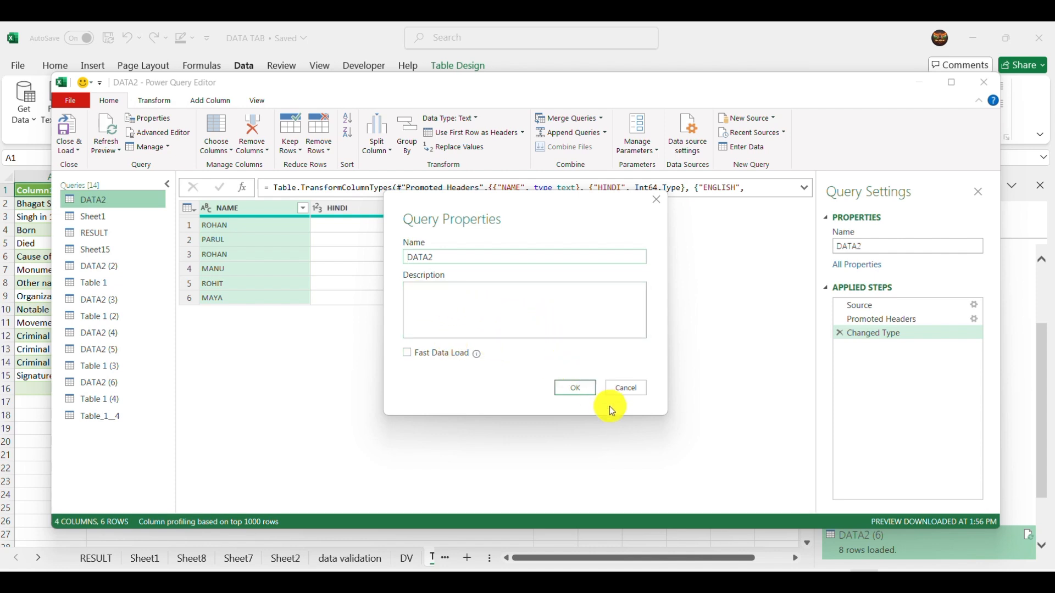
click(619, 386)
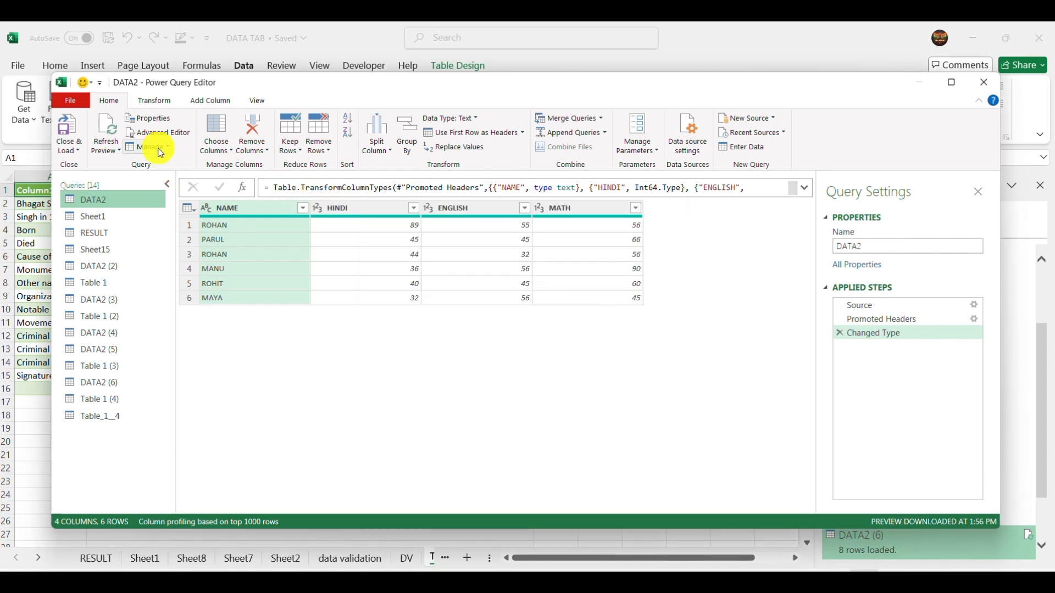
- Apply Choose Columns to the DATA2 query, keeping NAME, HINDI, ENGLISH and MATH
click(314, 258)
click(217, 144)
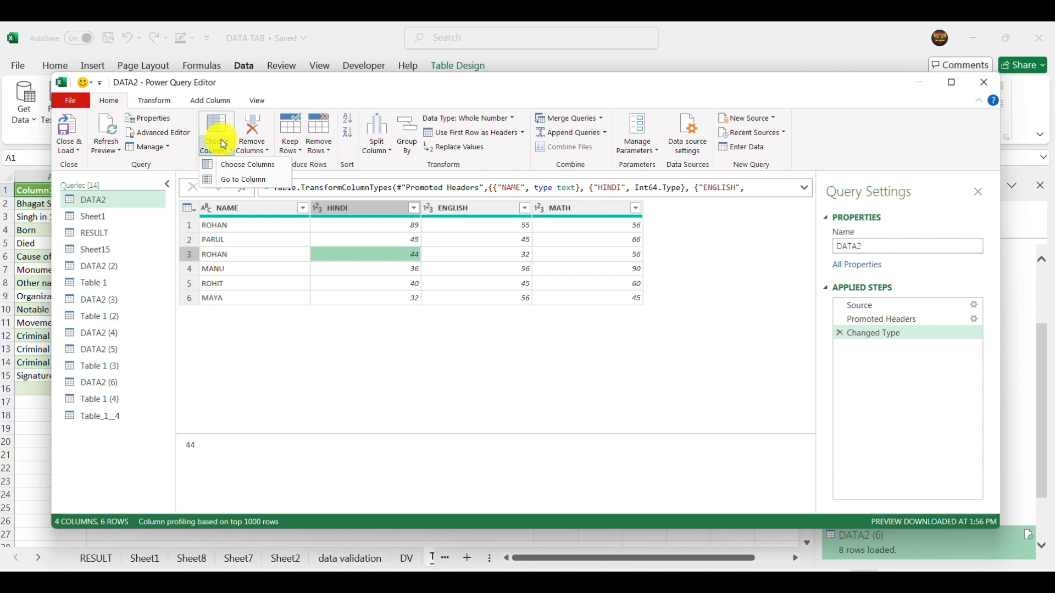
click(230, 166)
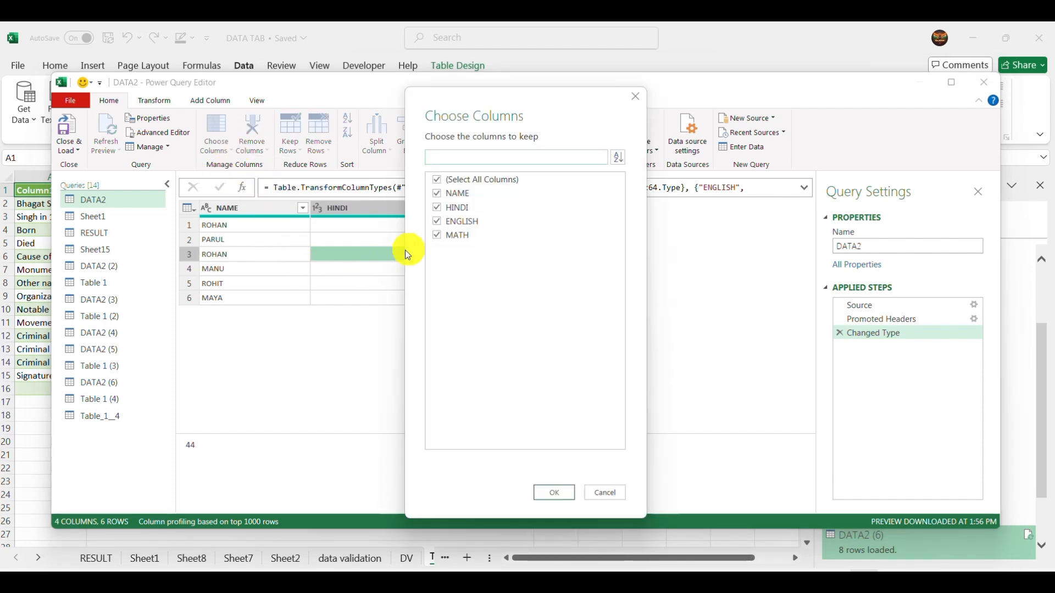
click(443, 180)
click(443, 180)
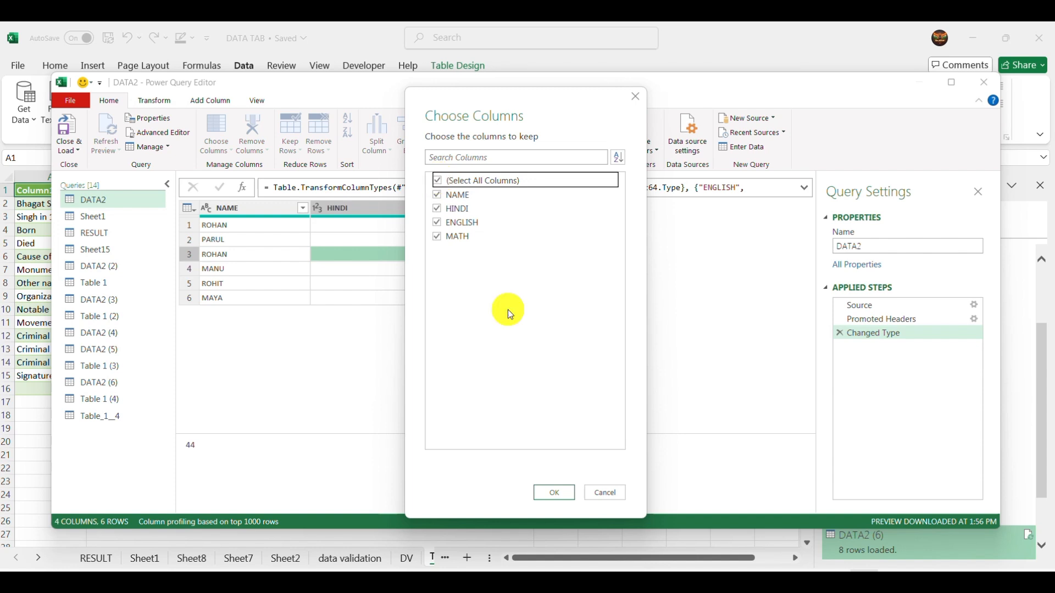
click(558, 494)
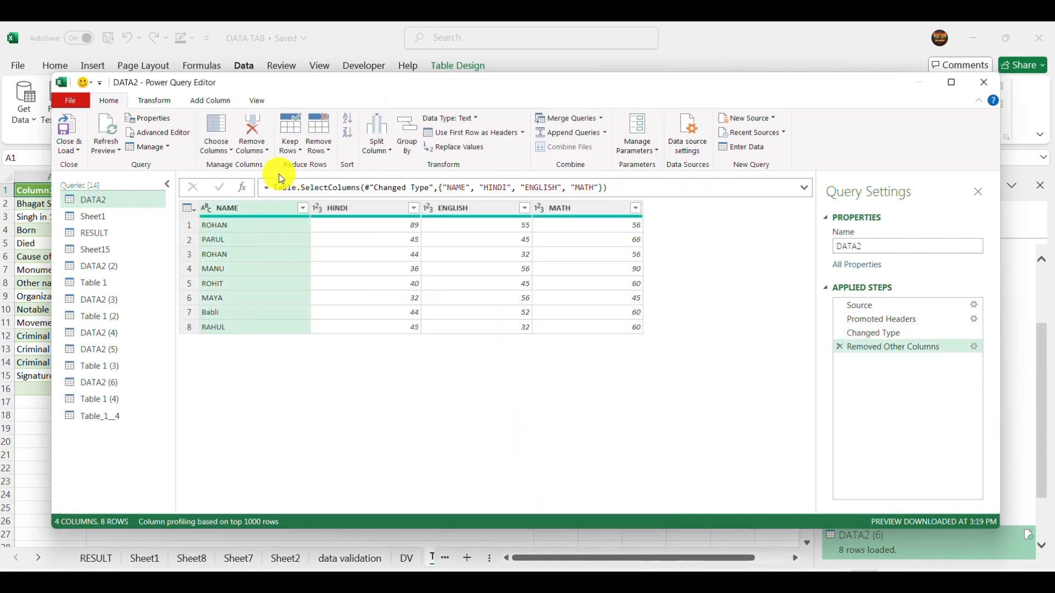
- Remove the blank rows from the DATA2 query
click(242, 327)
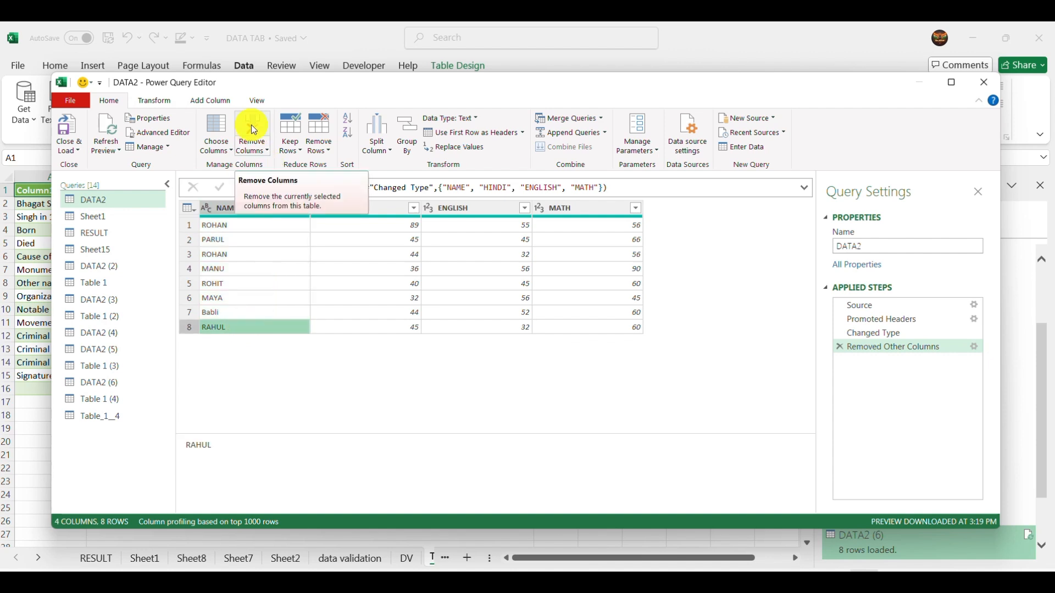
click(322, 160)
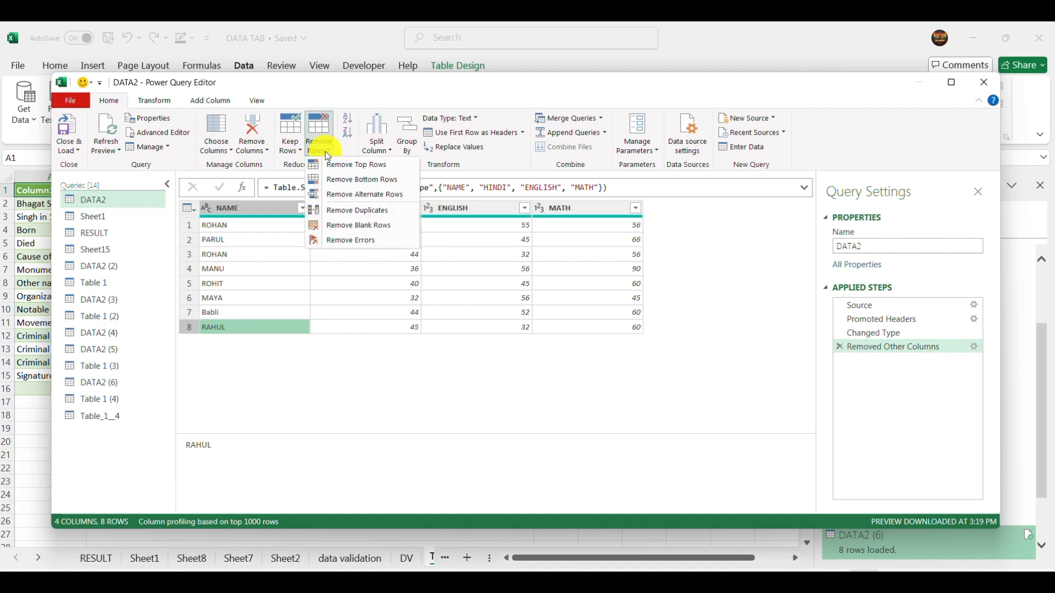
click(366, 165)
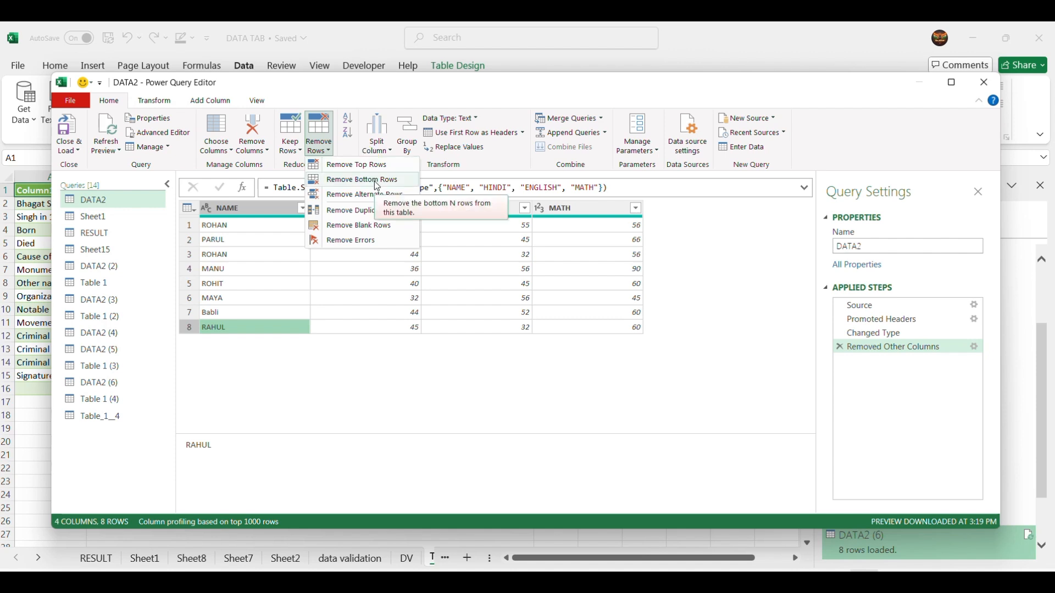
click(367, 225)
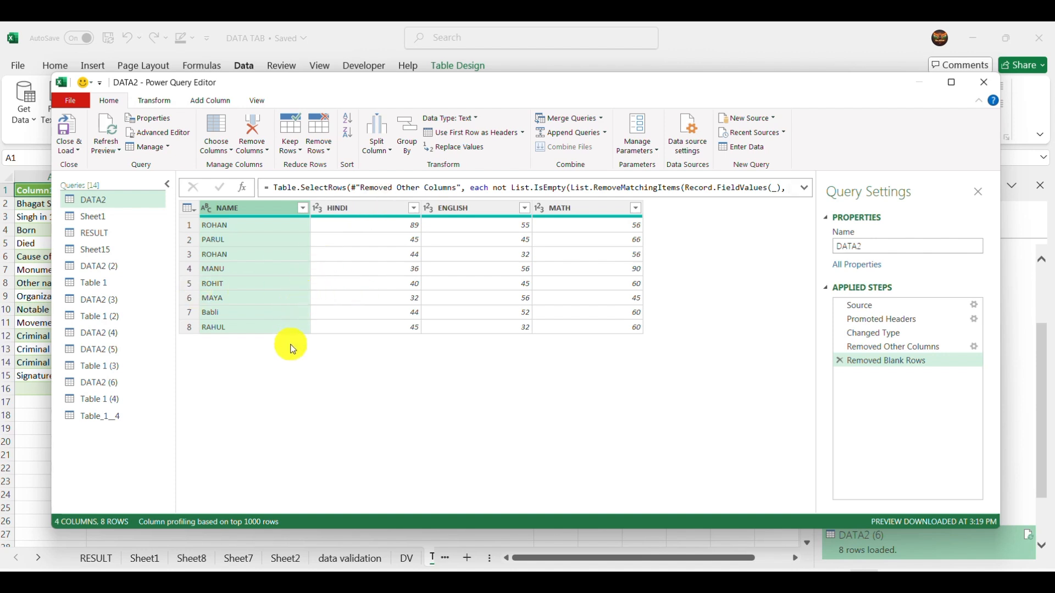
- Split the DATA2 query's NAME column repeatedly by number of characters, using 3 characters
click(281, 328)
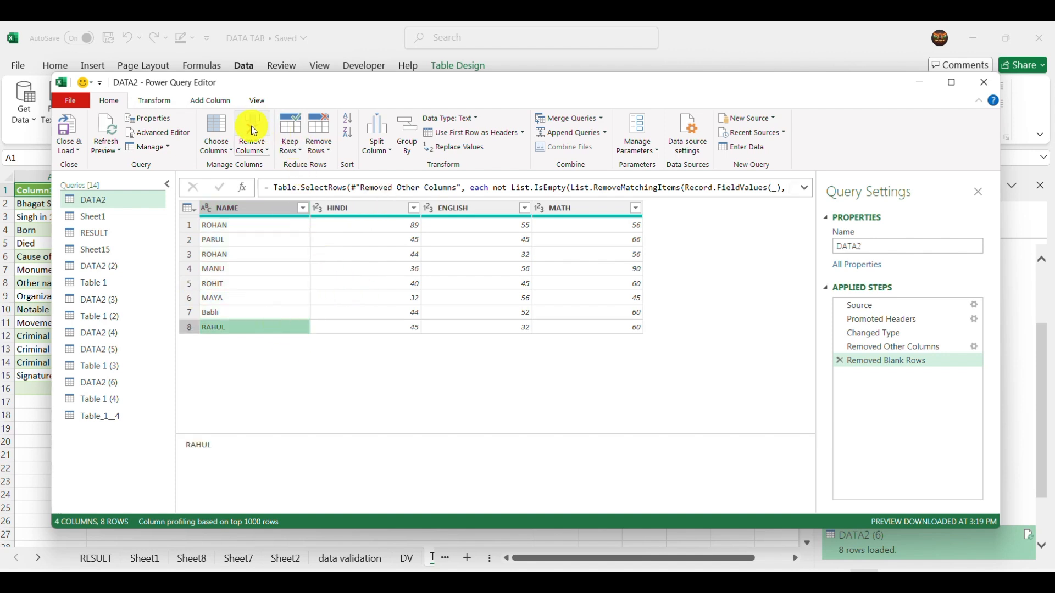
click(265, 154)
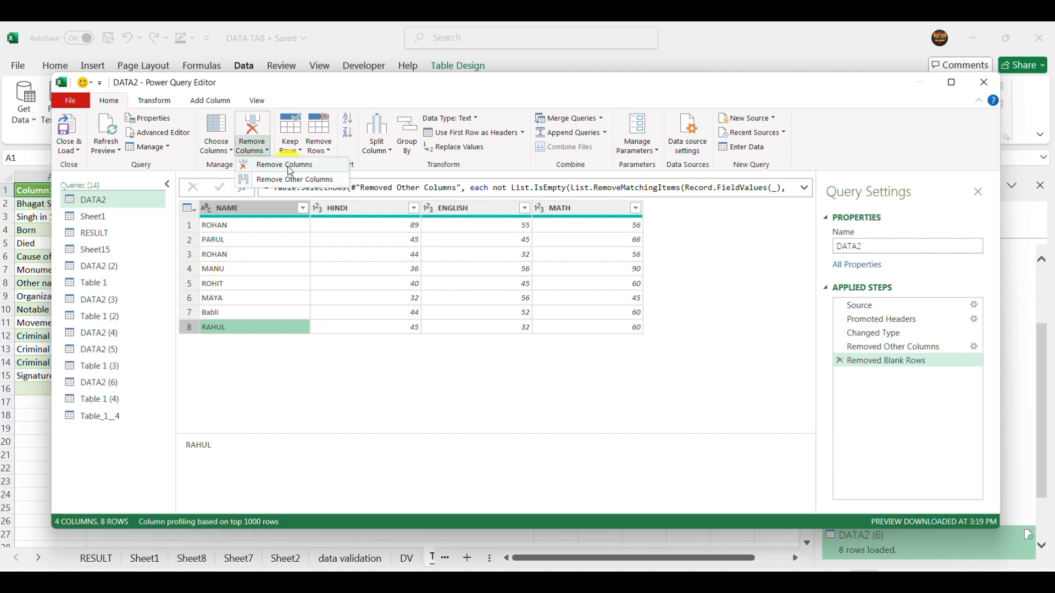
click(287, 285)
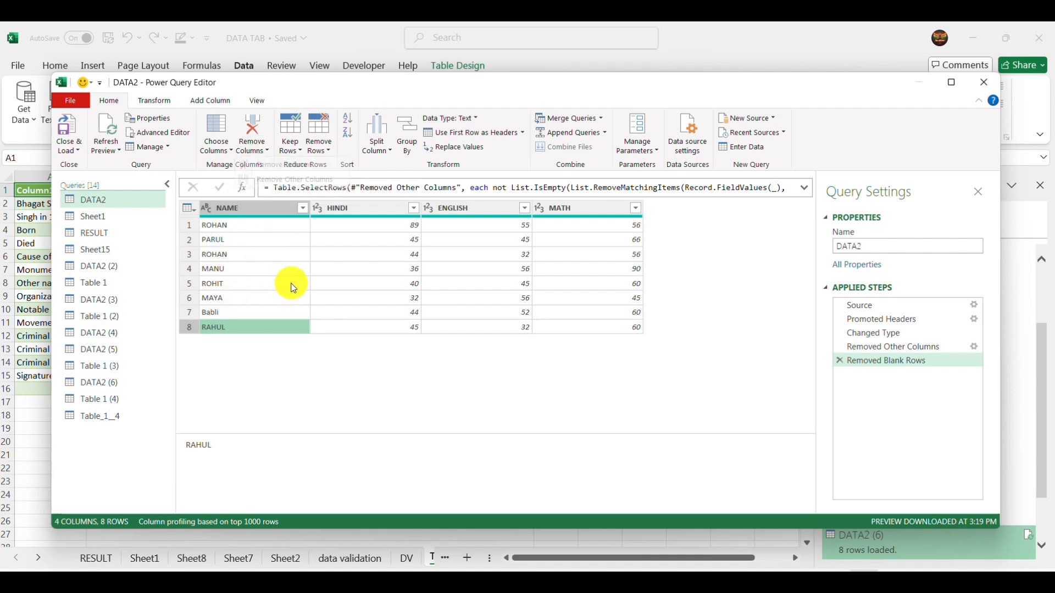
click(377, 137)
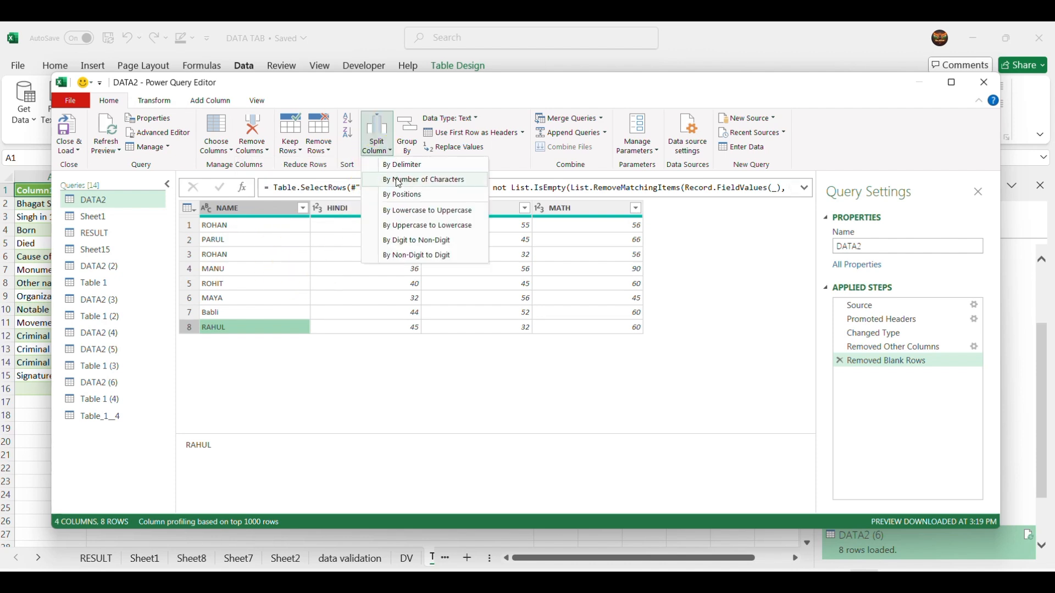
click(425, 181)
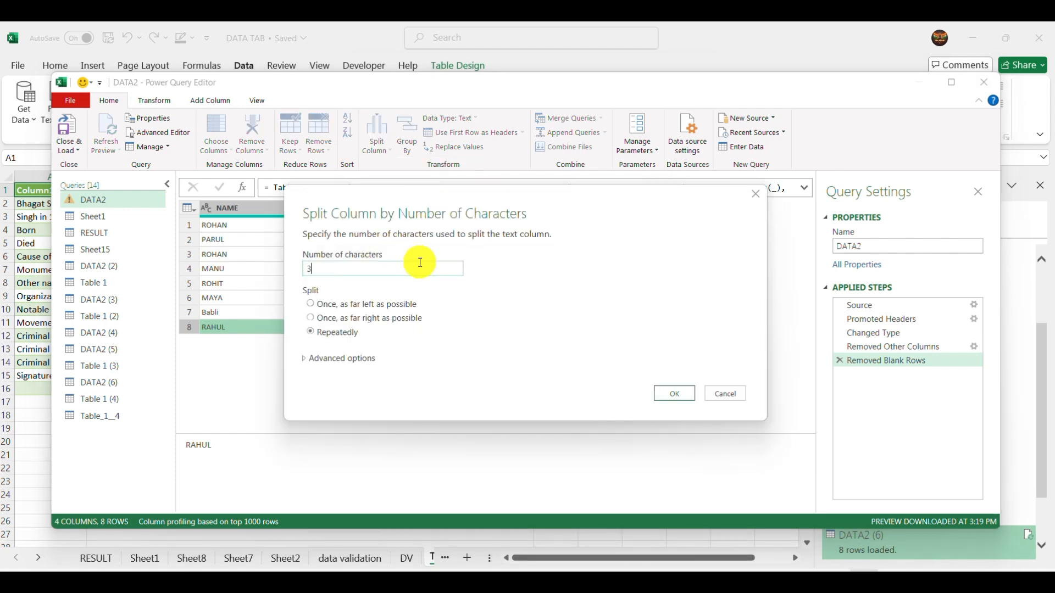
click(682, 400)
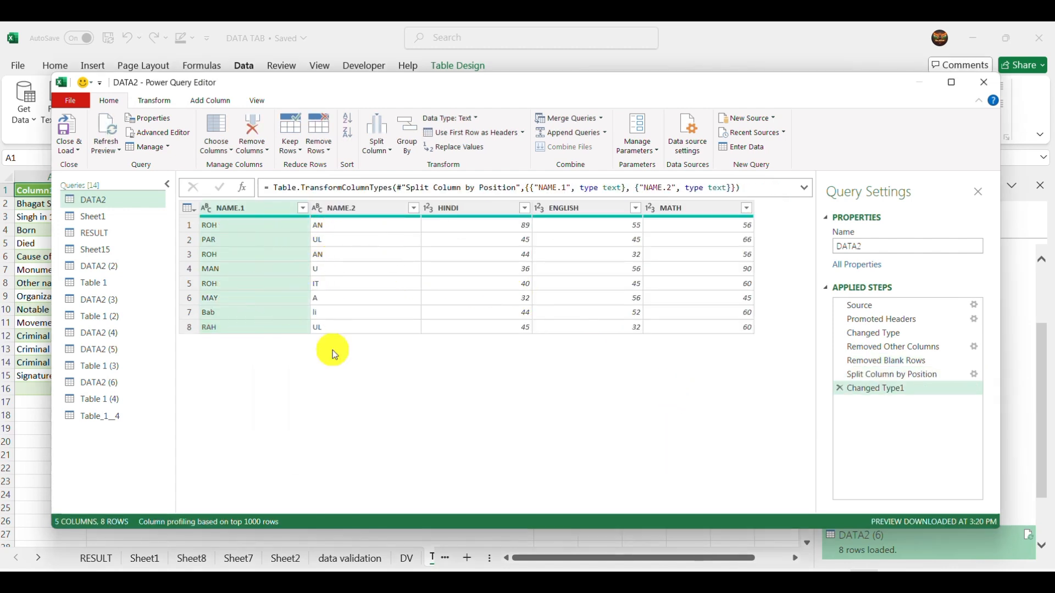
- Group the DATA2 query by HINDI, with a Count Rows operation in a new column named Count
click(250, 283)
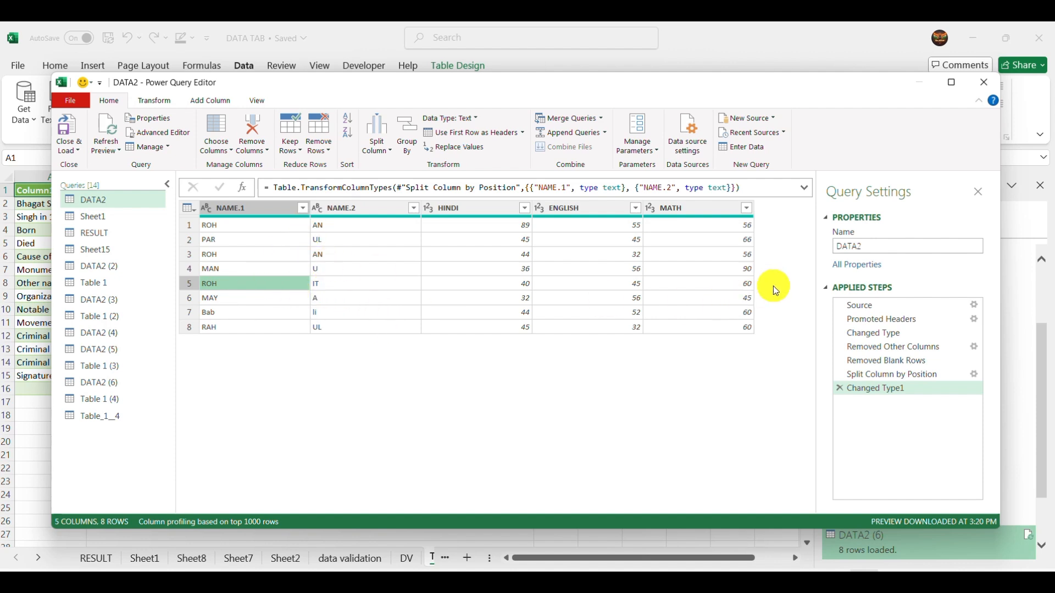
click(416, 133)
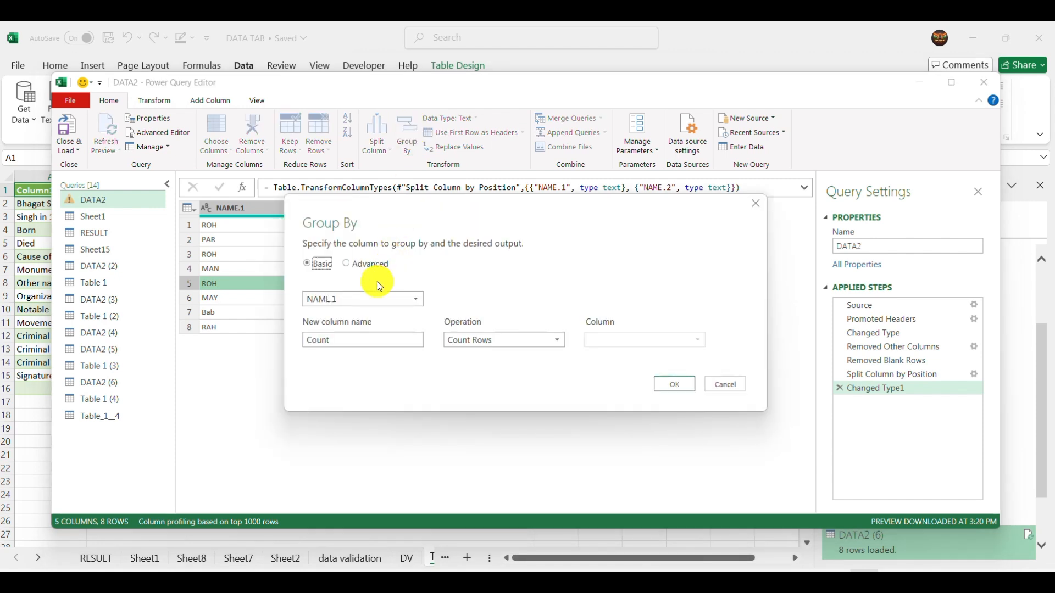
click(352, 297)
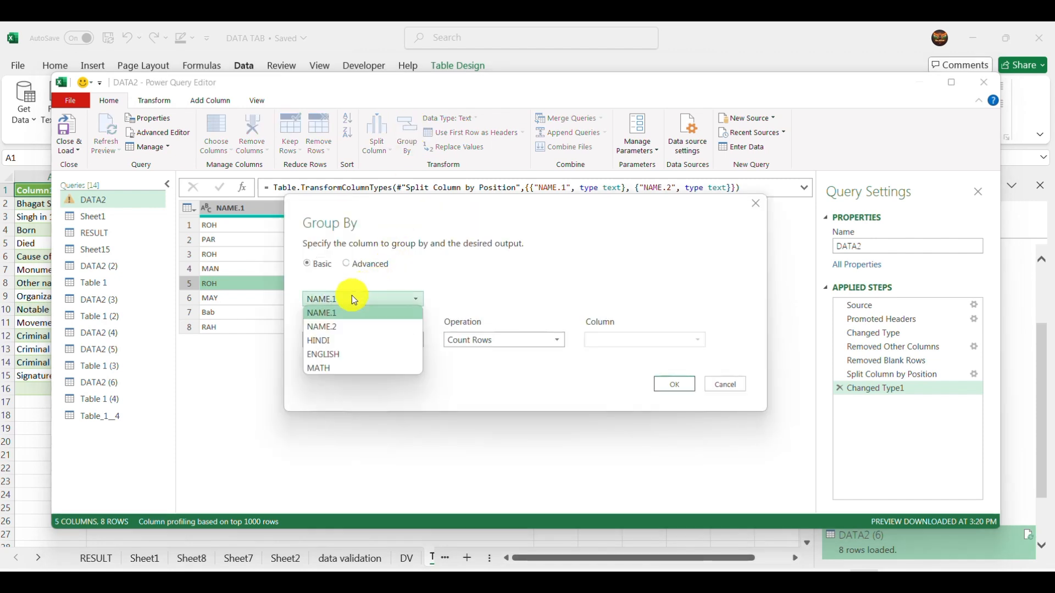
click(335, 336)
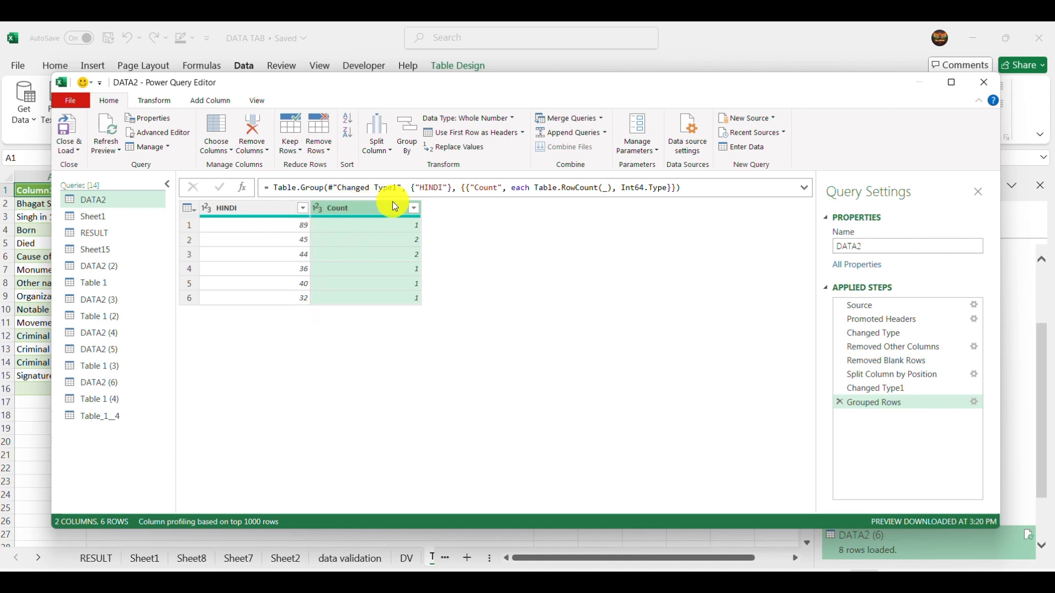
- View the Count column's filter options and close Power Query Editor, discarding all query changes
click(415, 209)
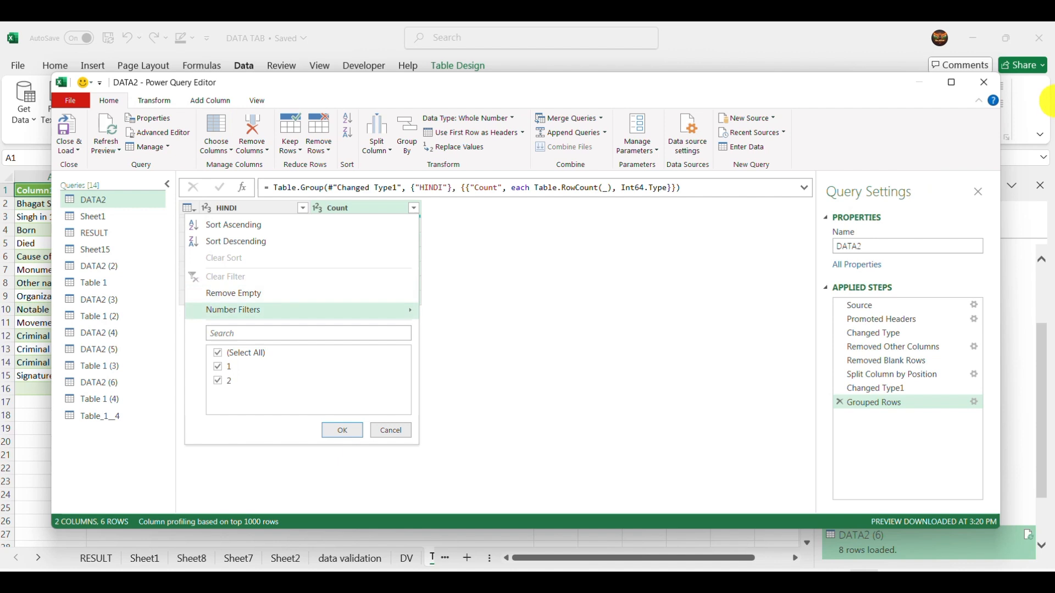
click(993, 83)
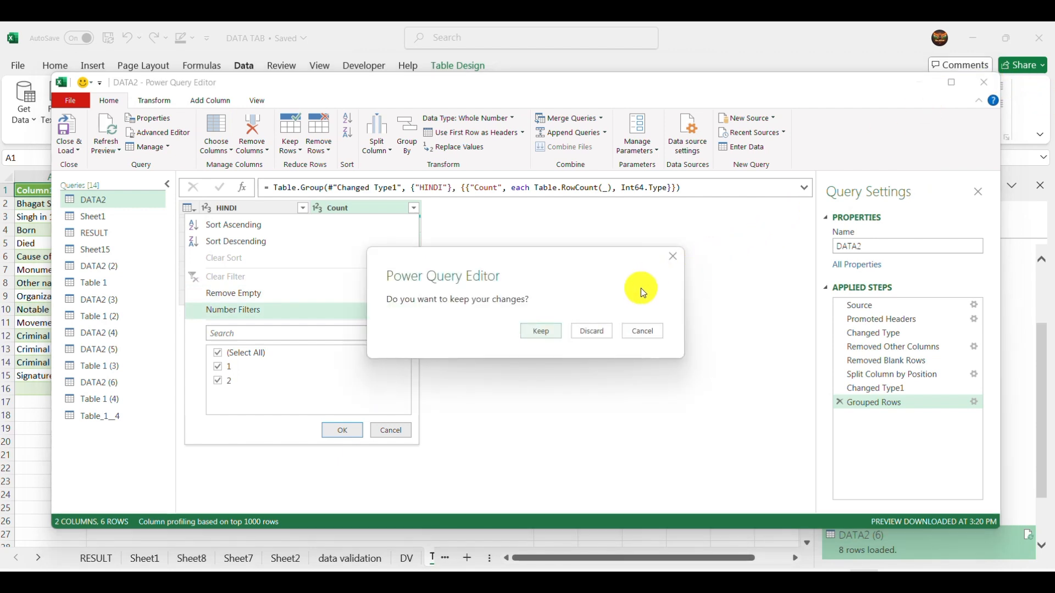
click(591, 330)
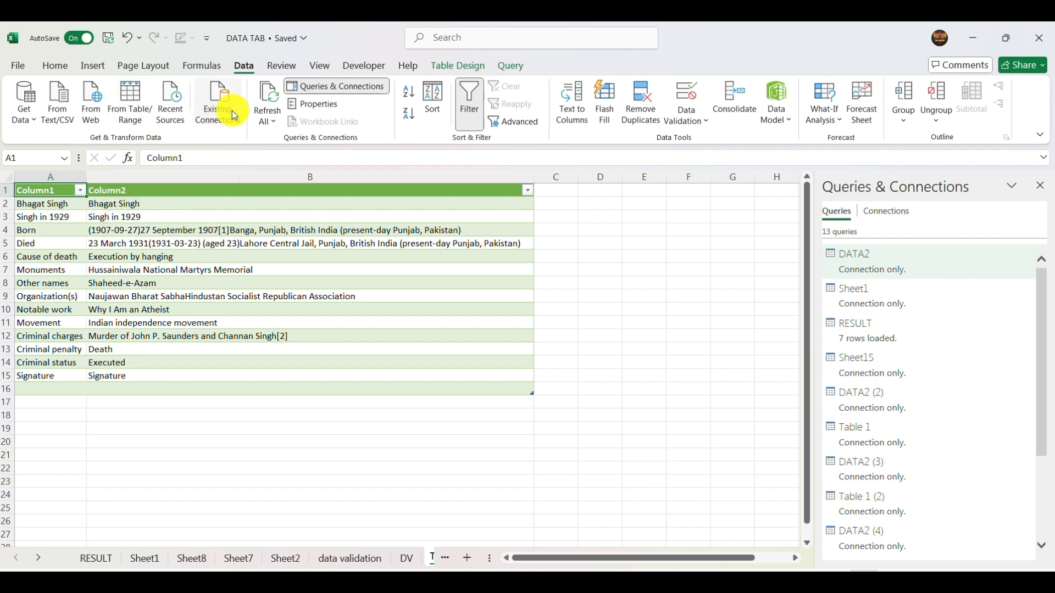
- Review the recent data sources and the existing connections in this workbook, closing both lists without connecting to anything
click(163, 120)
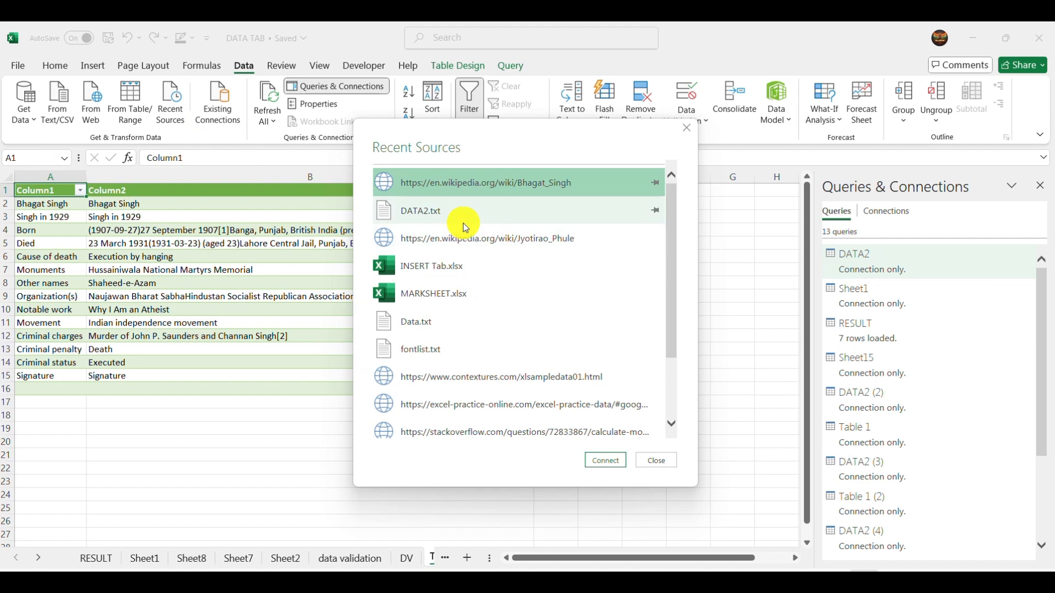
click(662, 465)
click(209, 120)
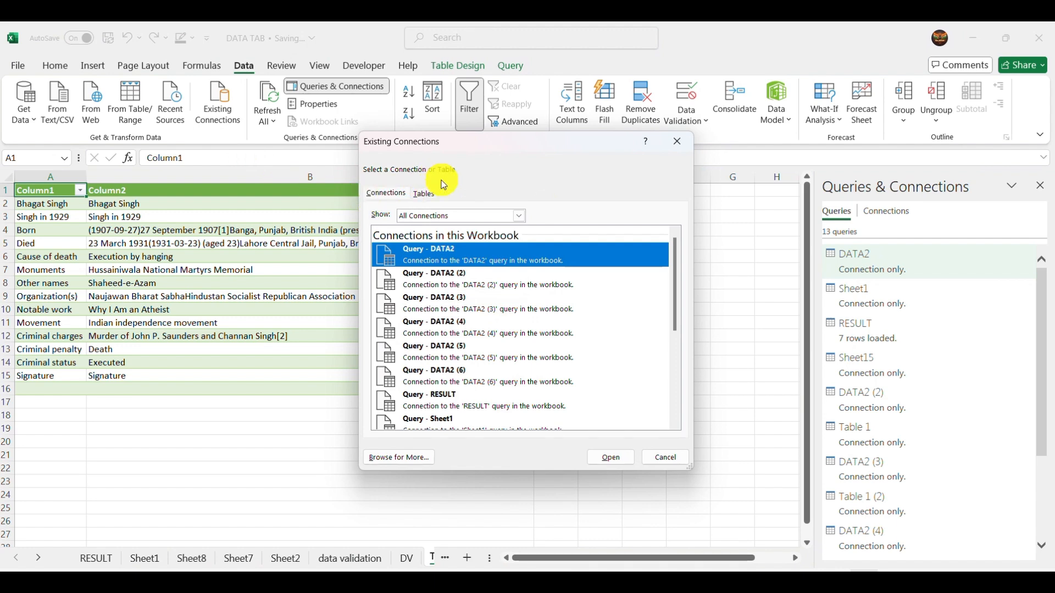
scroll(512, 278, down, 1)
scroll(512, 278, down, 6)
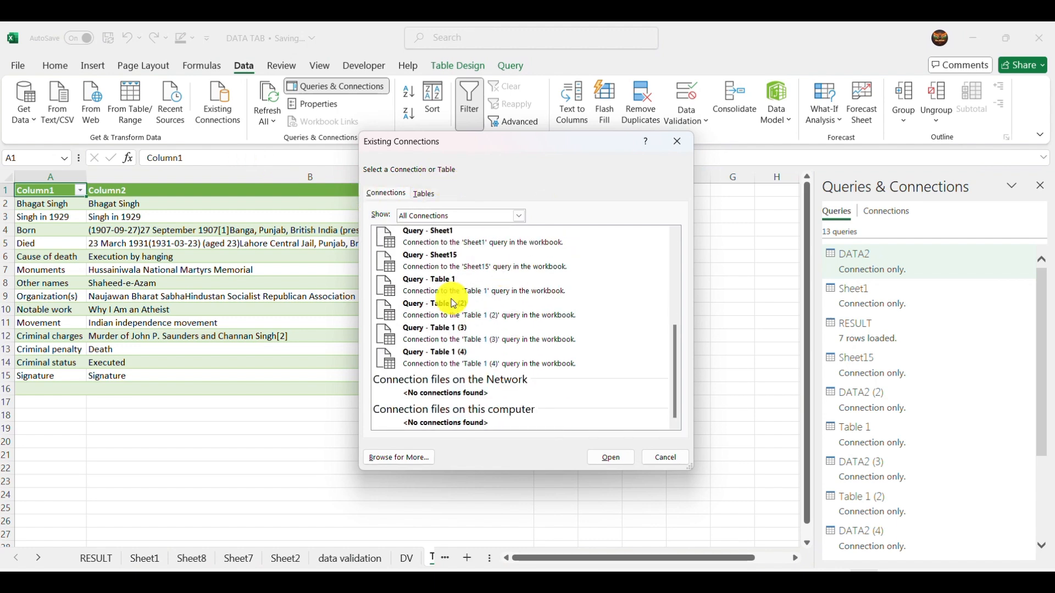
scroll(454, 289, up, 4)
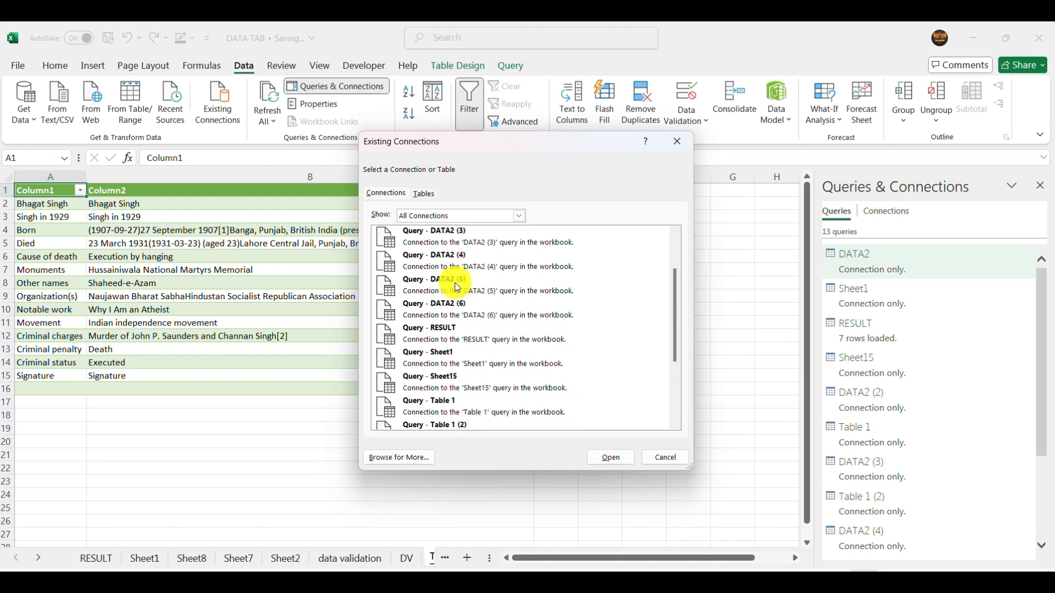
scroll(457, 287, up, 2)
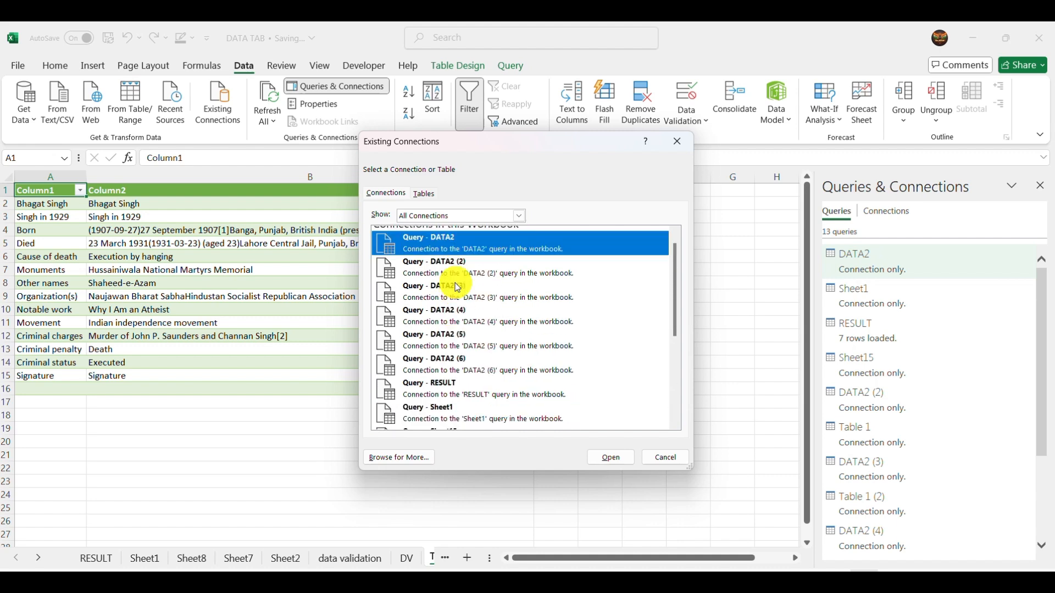
click(679, 464)
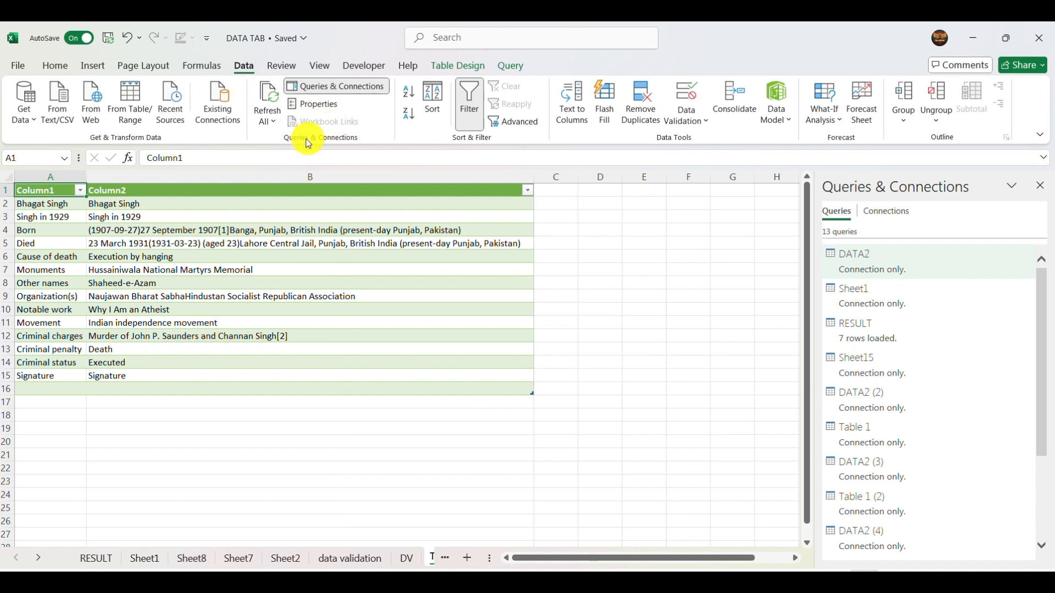
- Hide and redisplay the Queries & Connections list and look through the workbook's queries
click(337, 90)
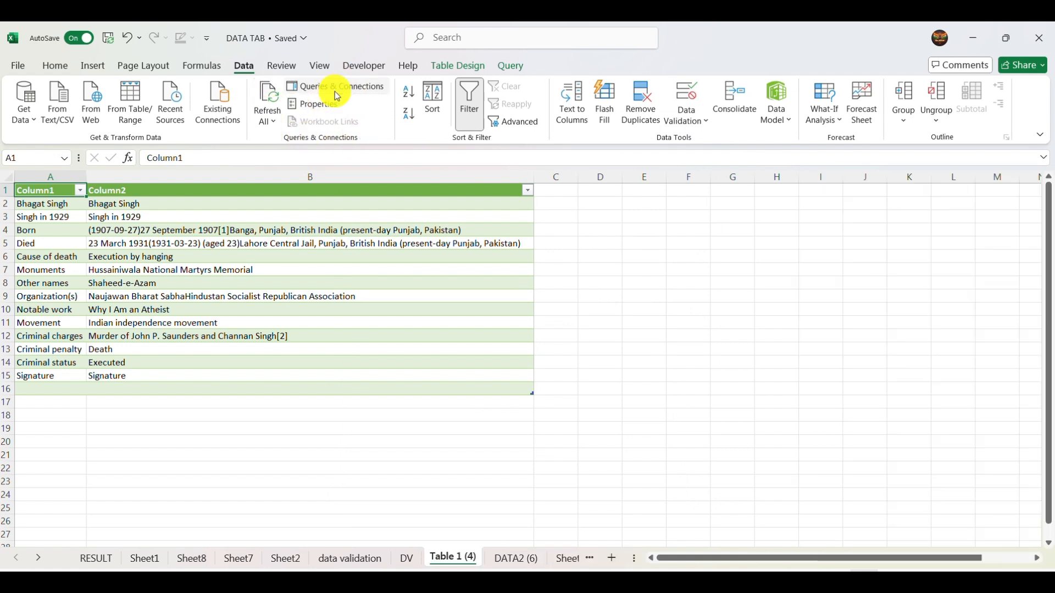
click(334, 91)
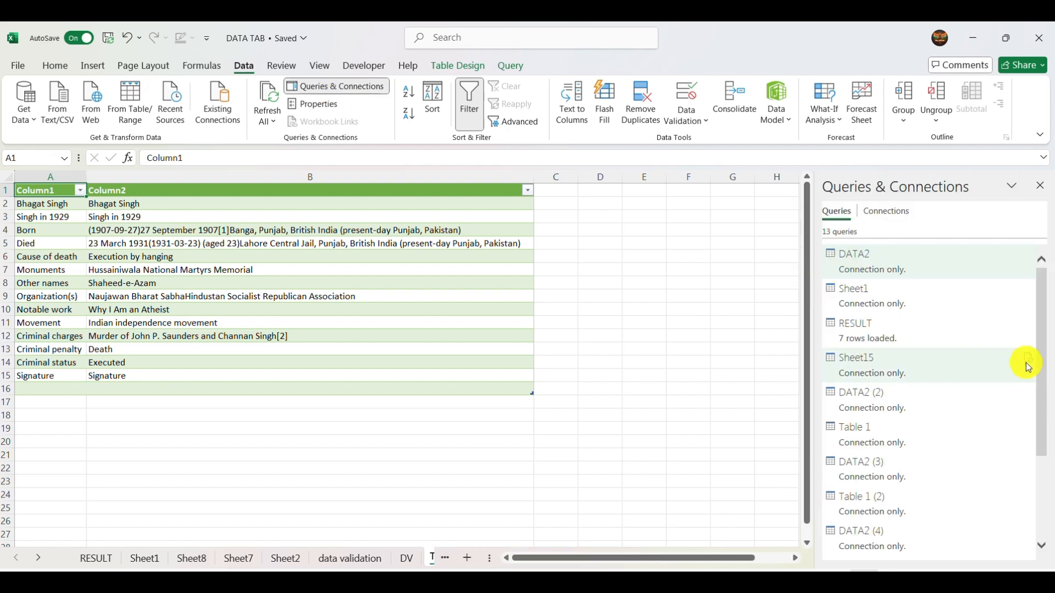
scroll(936, 291, down, 5)
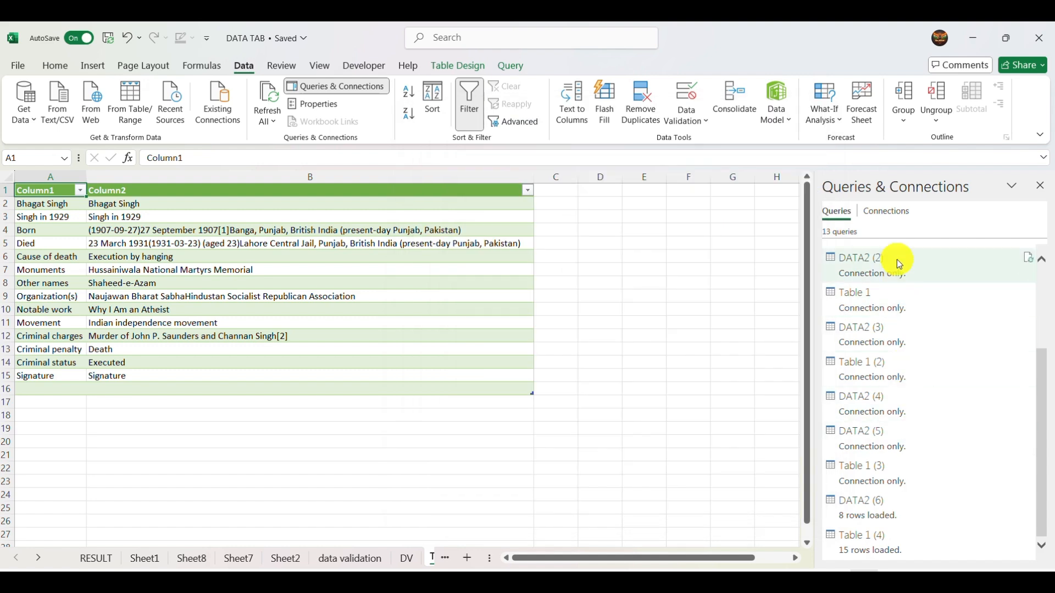
scroll(899, 464, up, 3)
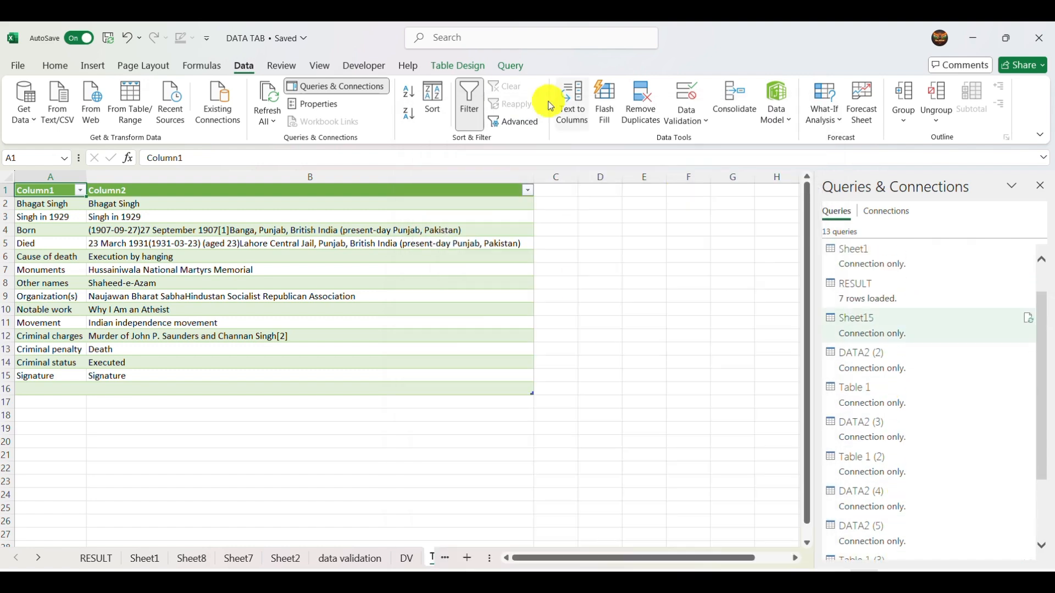
- View the external data properties of the imported web table and close them without changes
click(328, 110)
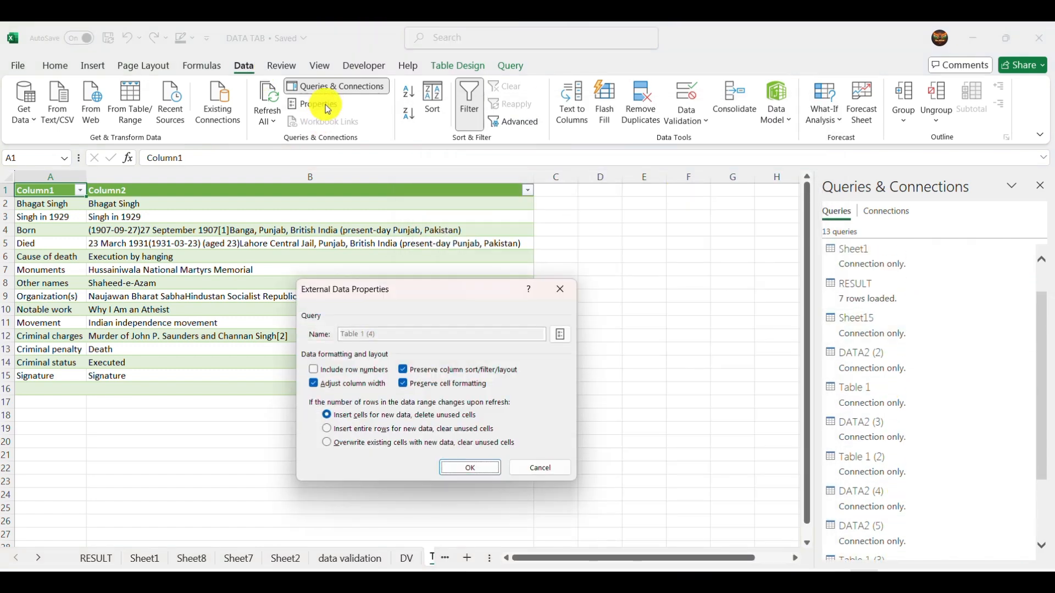
click(560, 290)
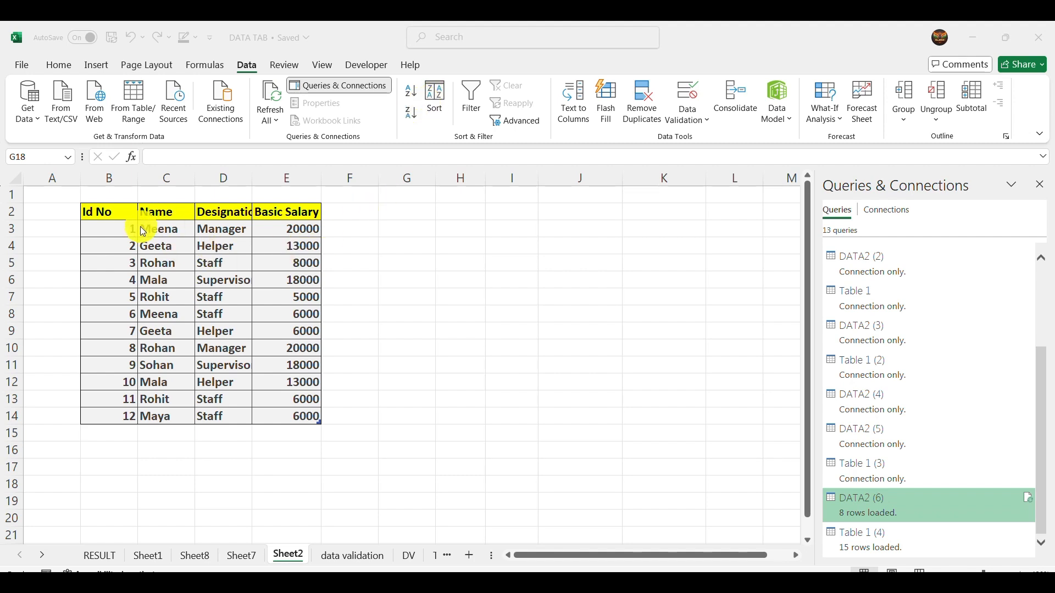
- Select the Name column's entries in the Sheet2 table and sort them from A to Z
click(154, 231)
drag(157, 229, 169, 412)
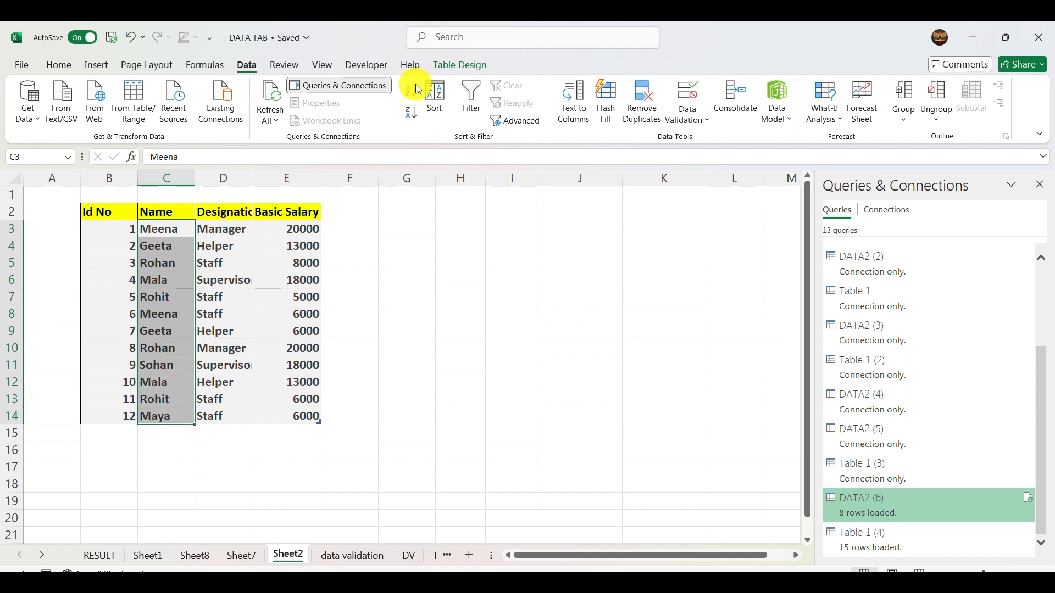
click(411, 92)
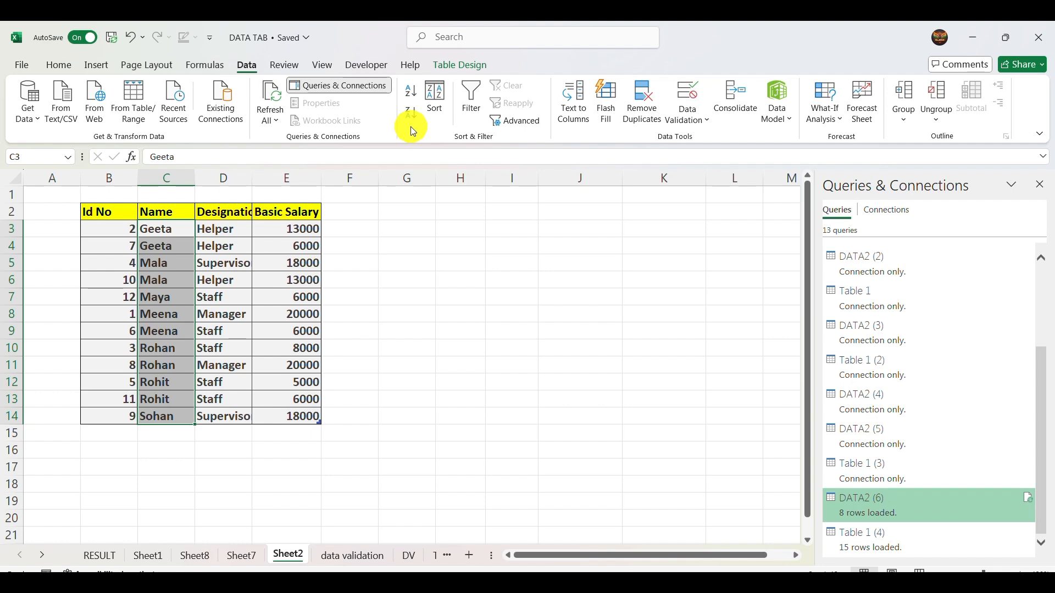
- Sort the table by Id No on Cell Values, in Smallest to Largest order
click(435, 96)
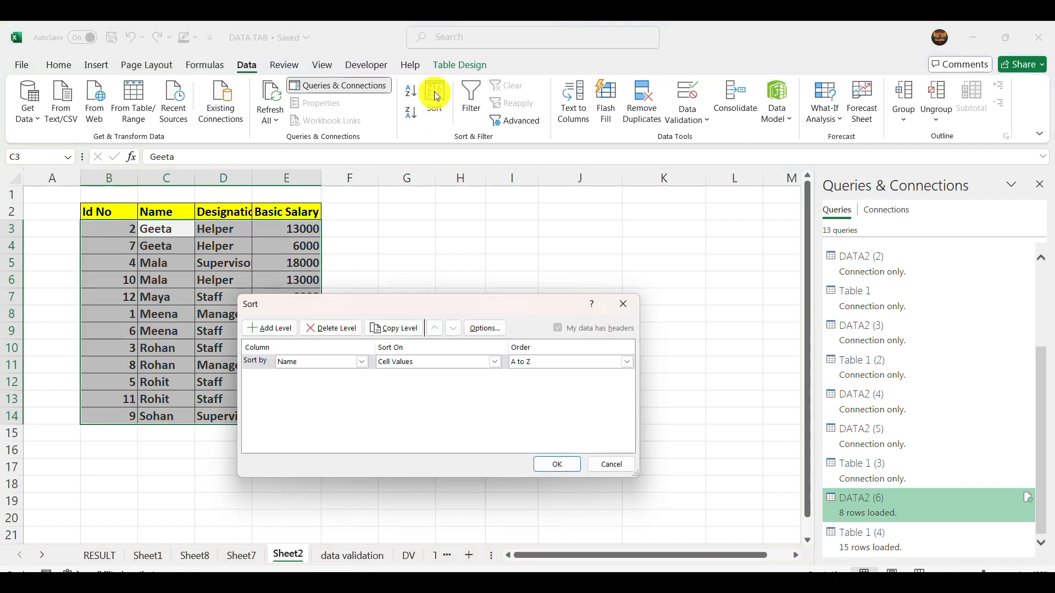
click(362, 363)
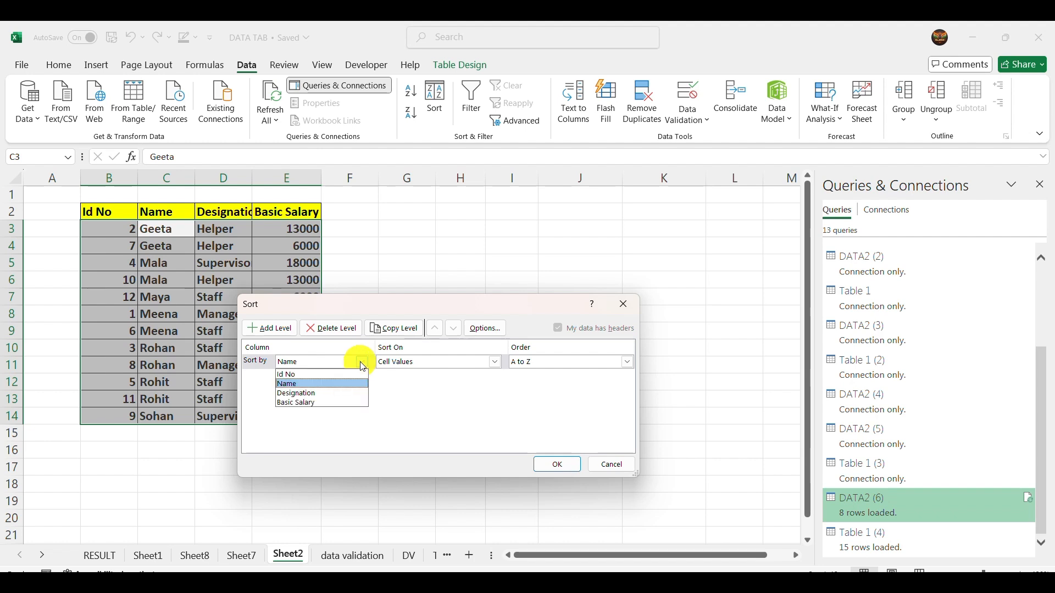
click(323, 380)
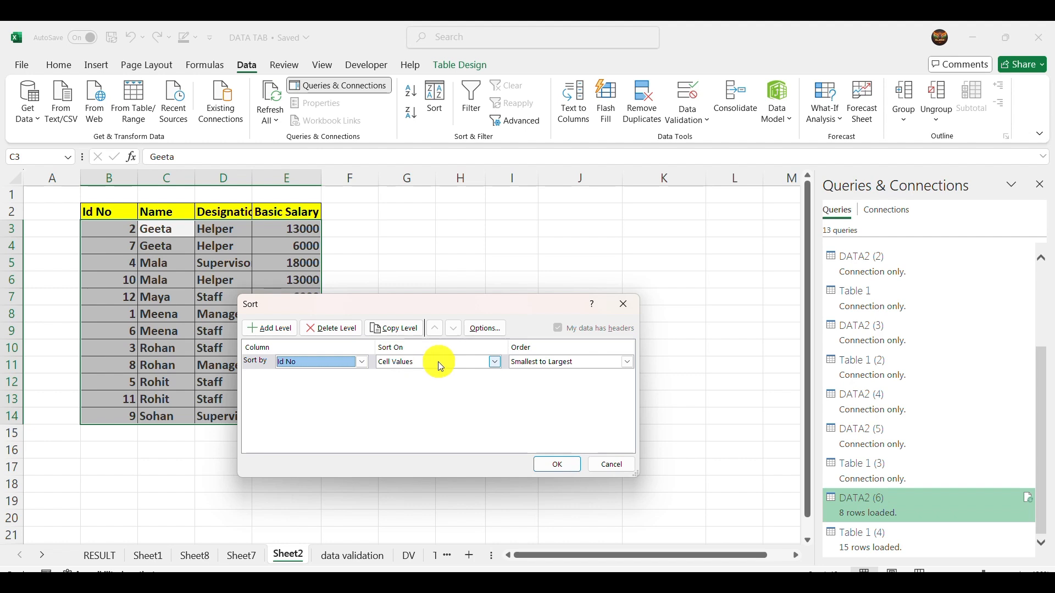
click(492, 364)
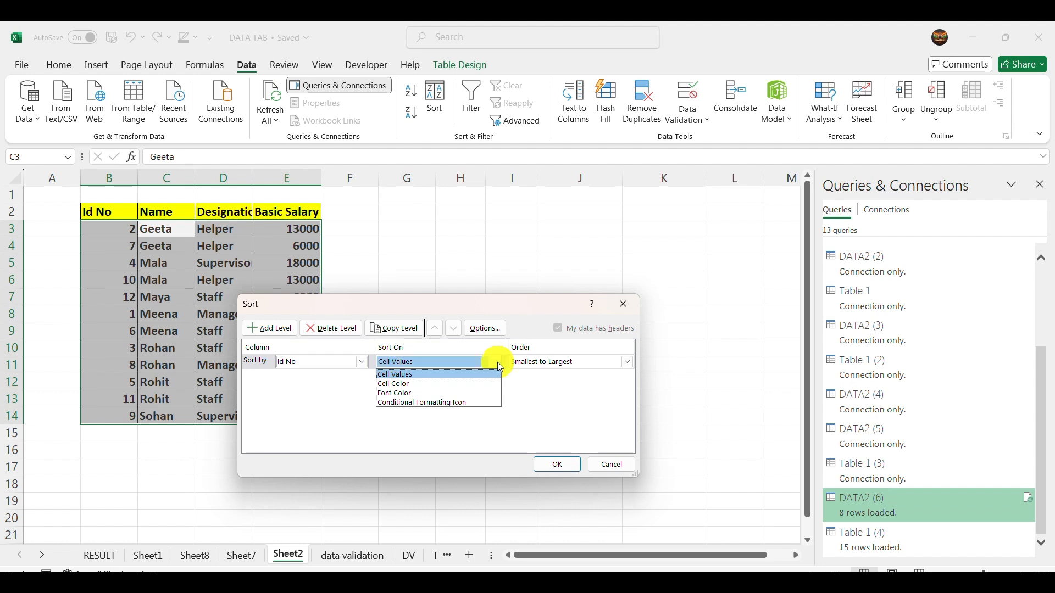
click(497, 362)
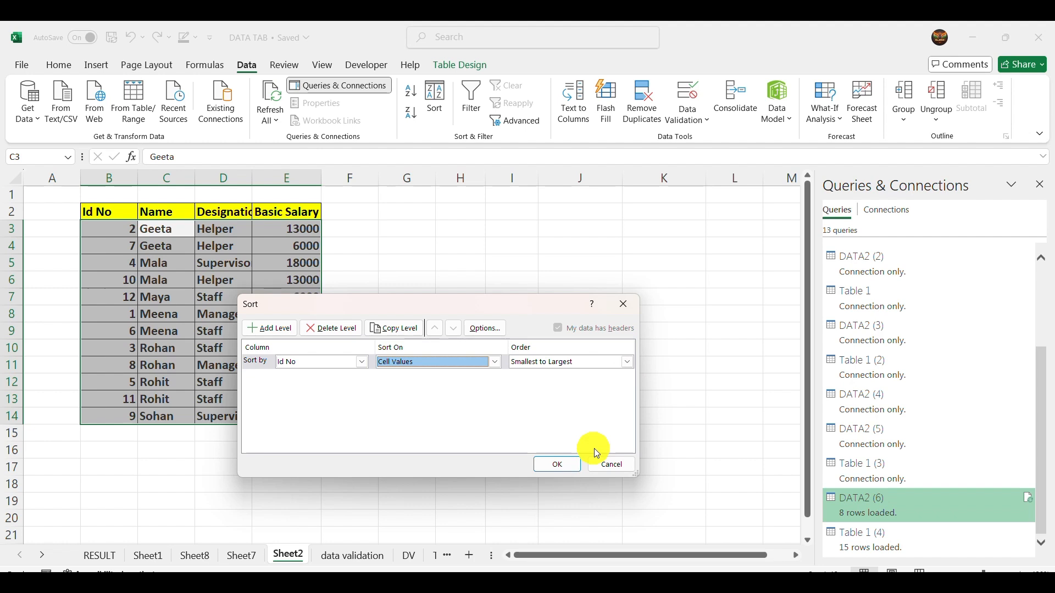
click(566, 465)
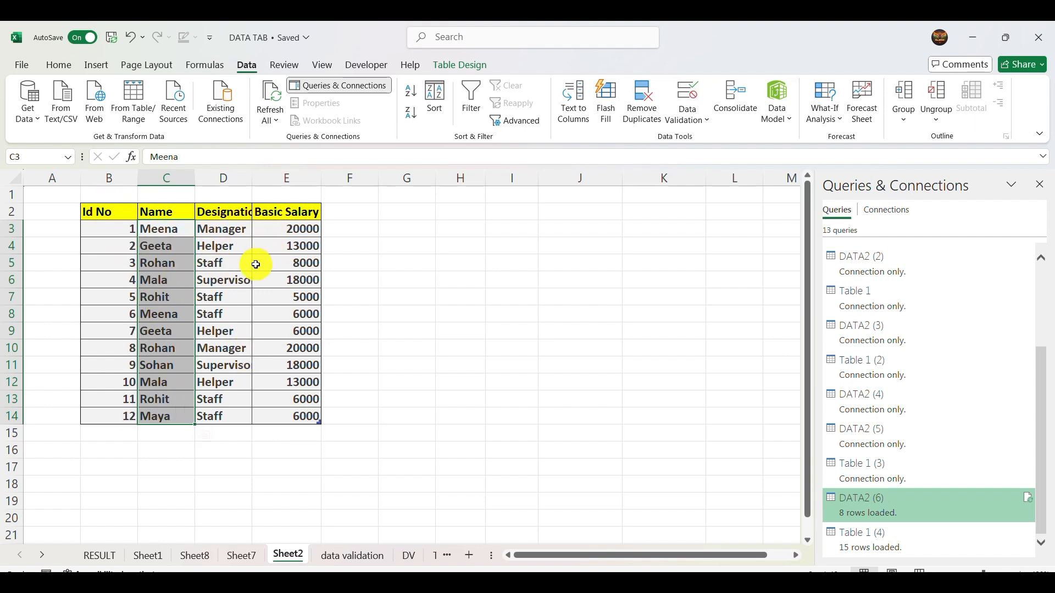
- Fill cells C3 and C11 in the Name column with the standard red color
click(239, 269)
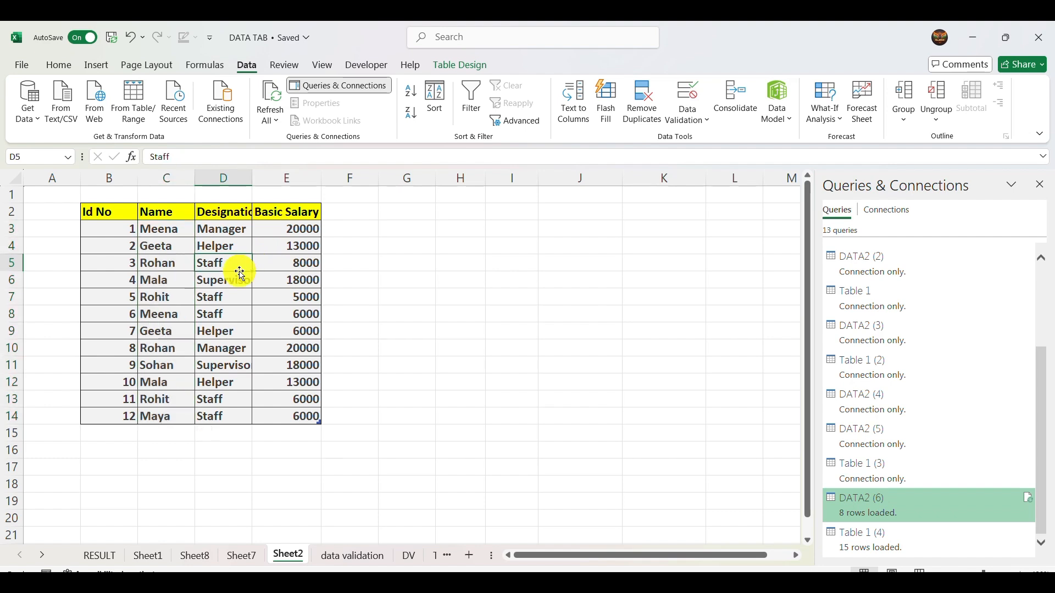
click(165, 227)
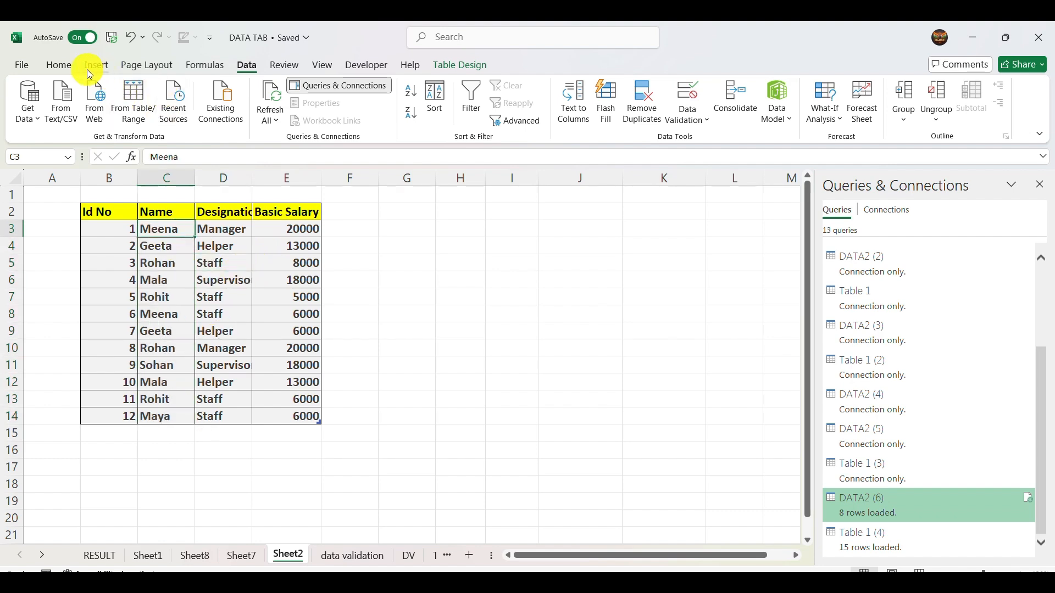
click(63, 67)
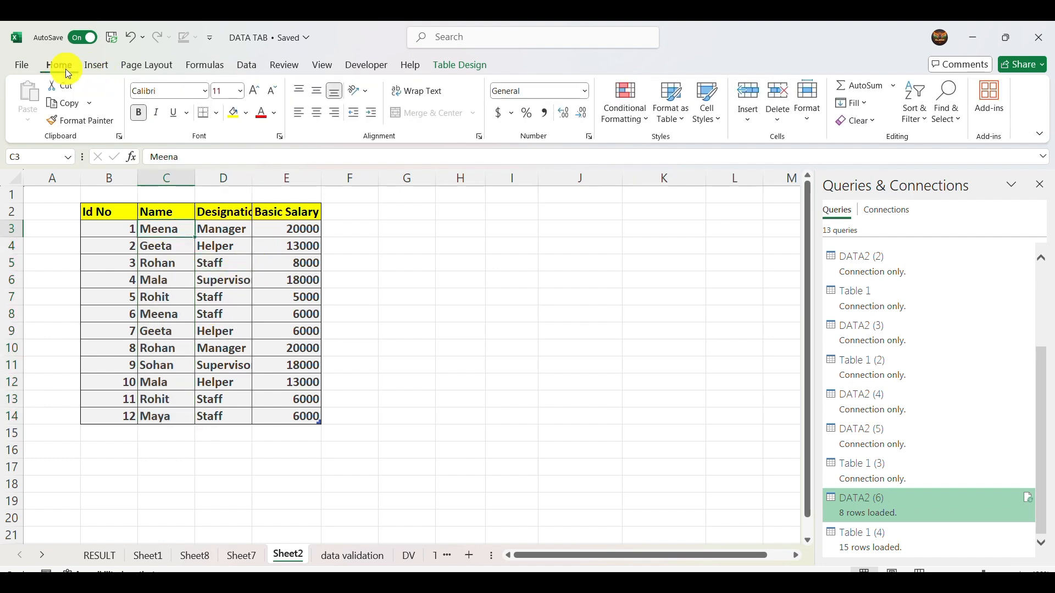
click(234, 114)
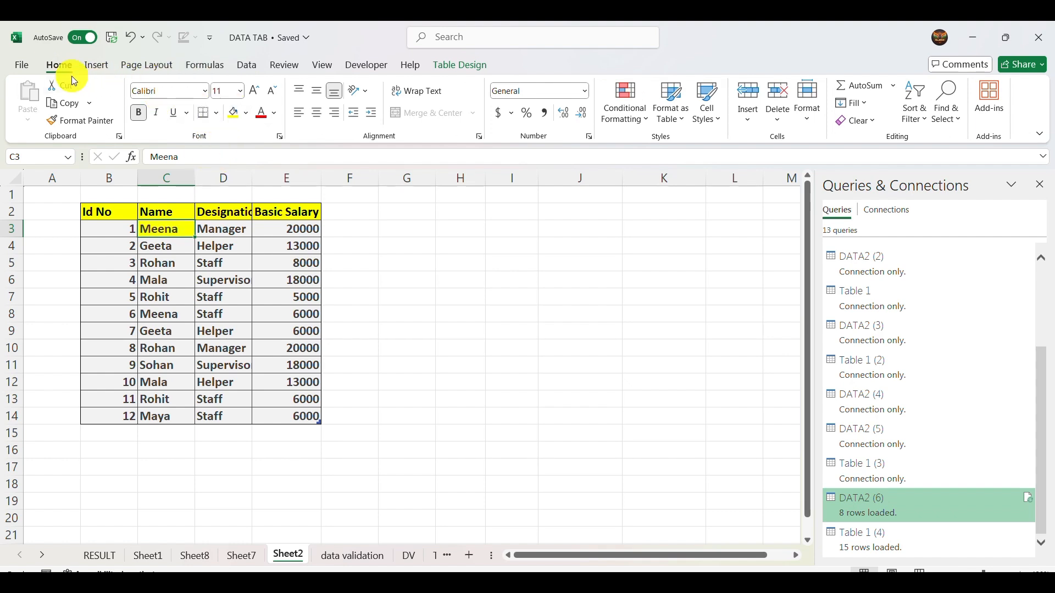
click(249, 113)
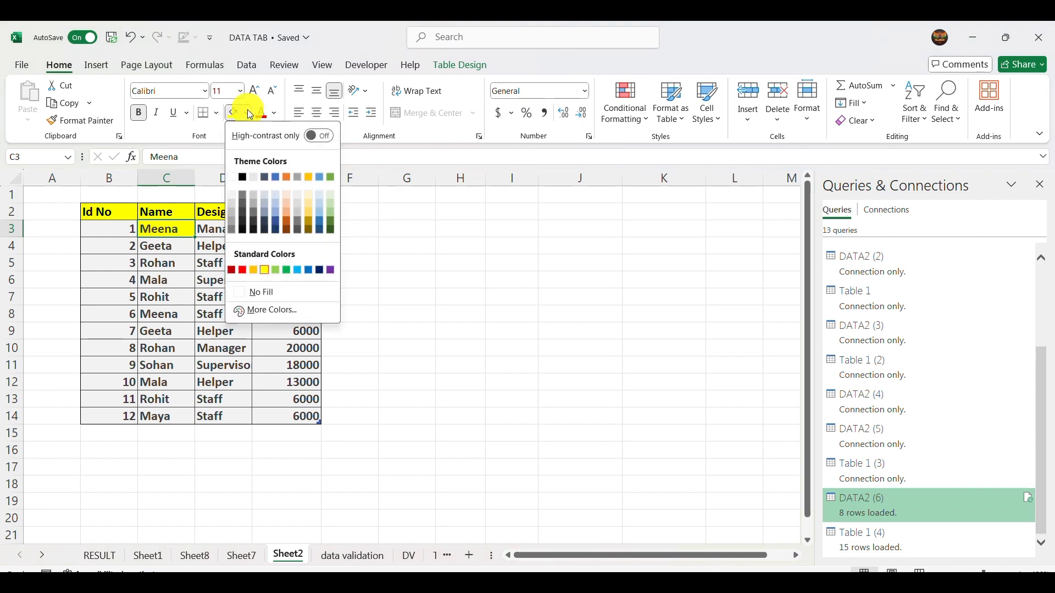
click(243, 269)
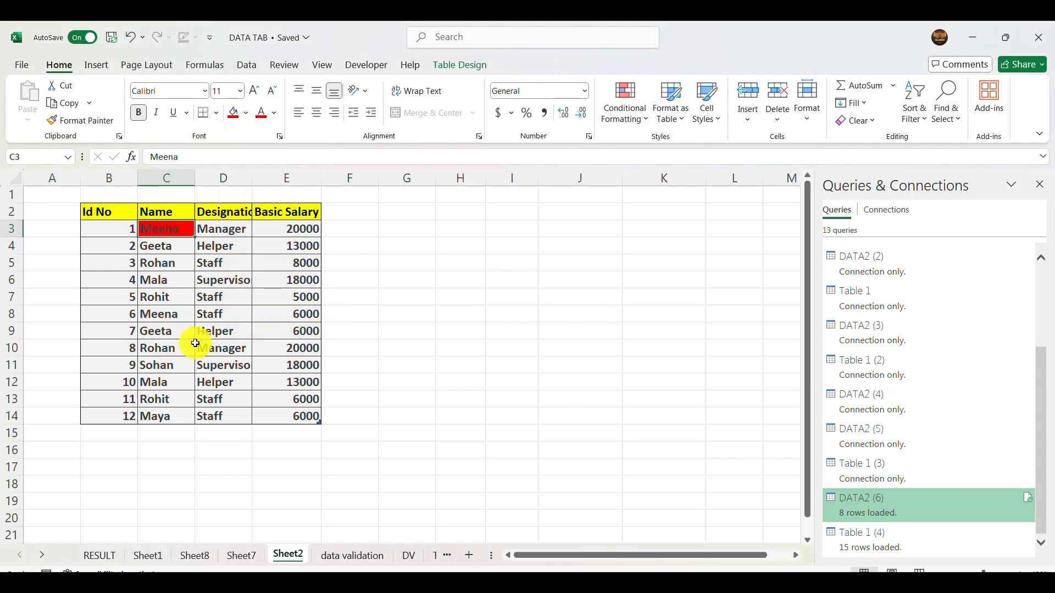
click(191, 364)
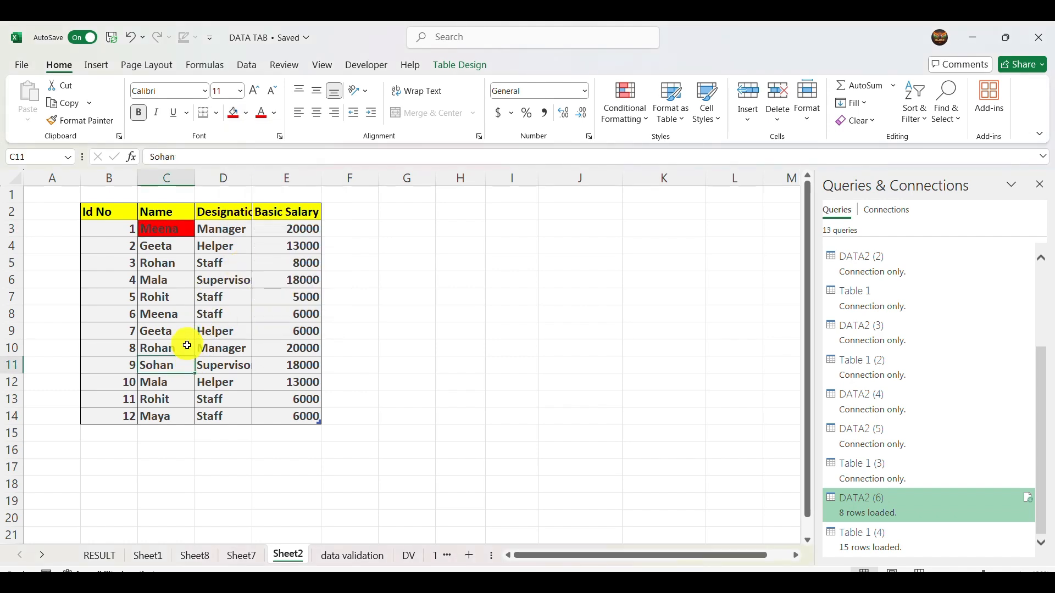
click(231, 114)
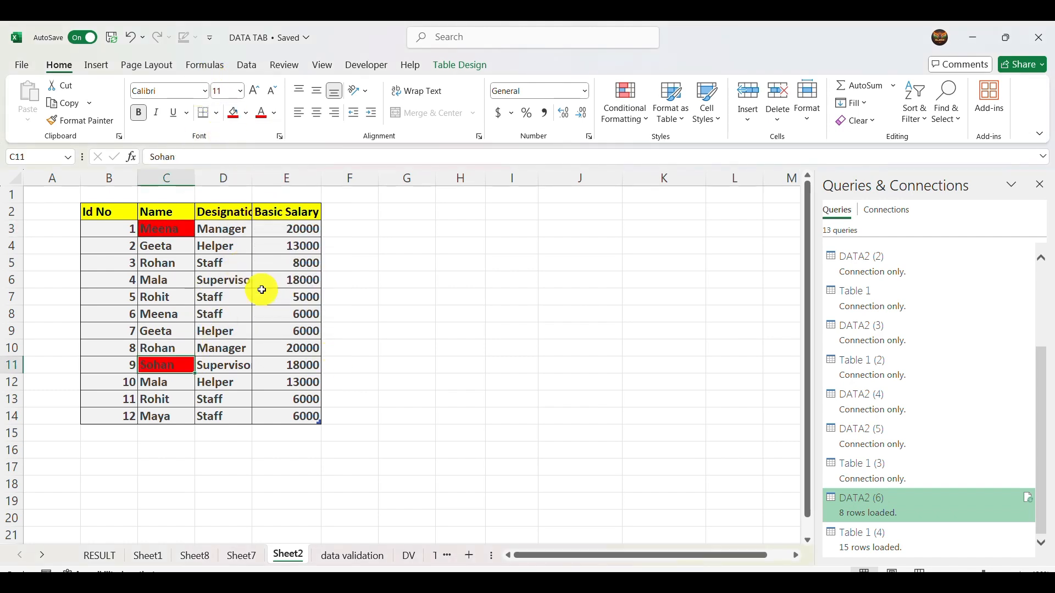
- Fill cells E5 and E10 in the Basic Salary column and cell D8 in the Designation column with light blue
click(262, 265)
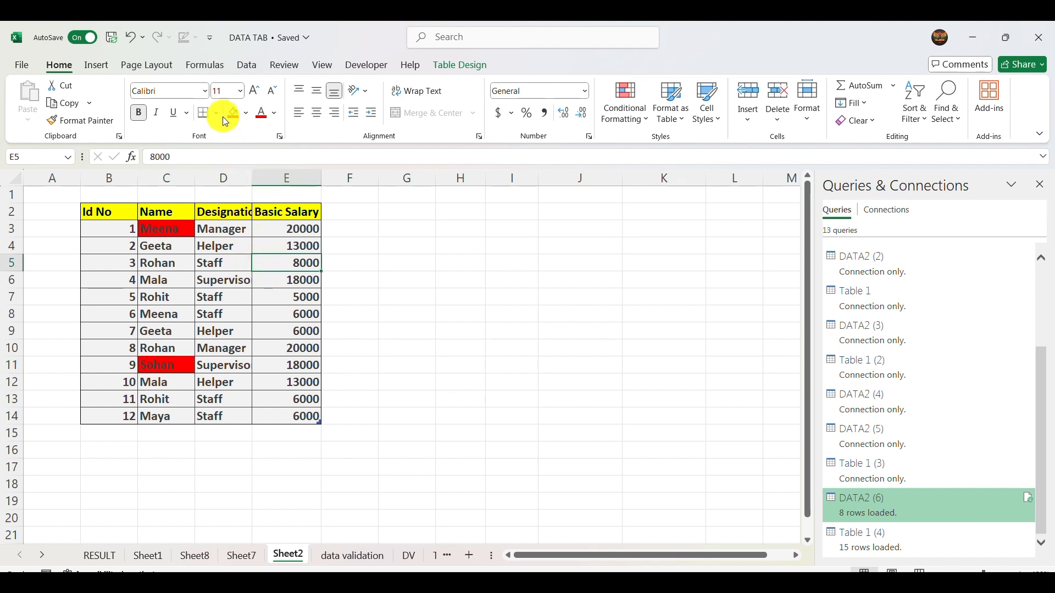
click(246, 113)
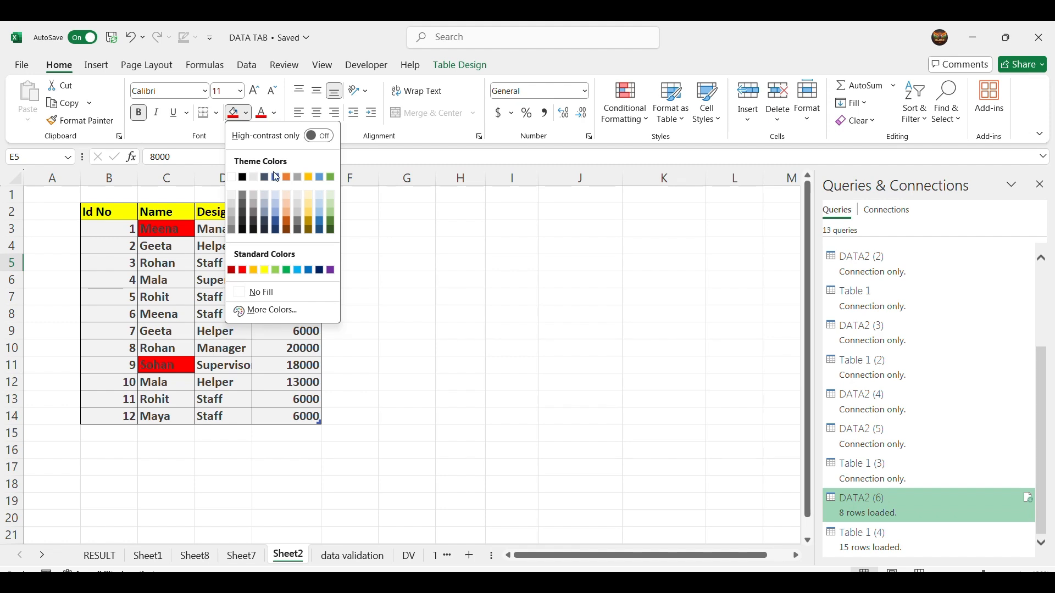
click(303, 273)
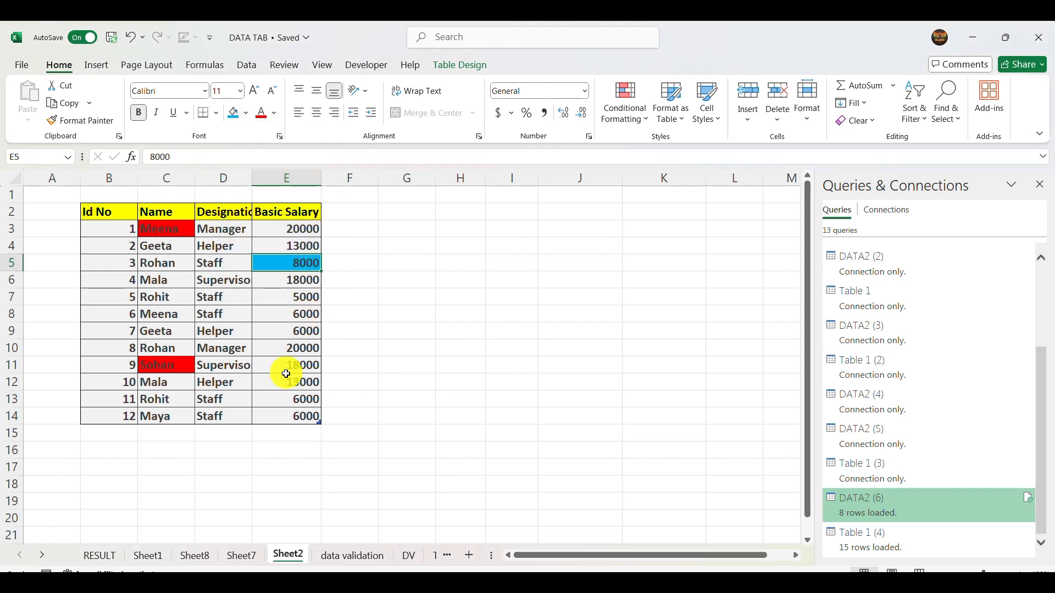
click(295, 347)
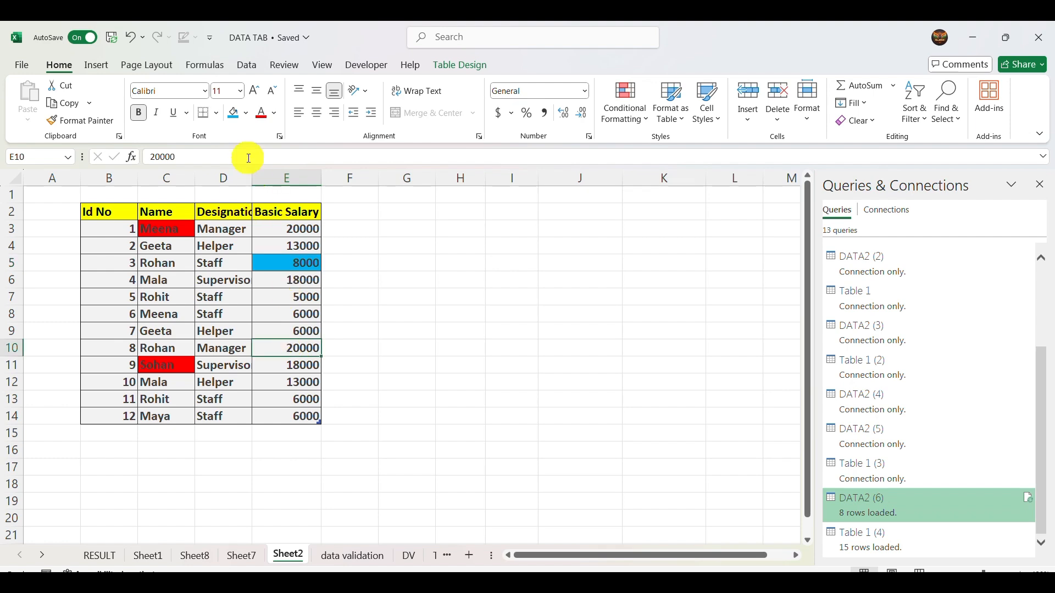
click(235, 117)
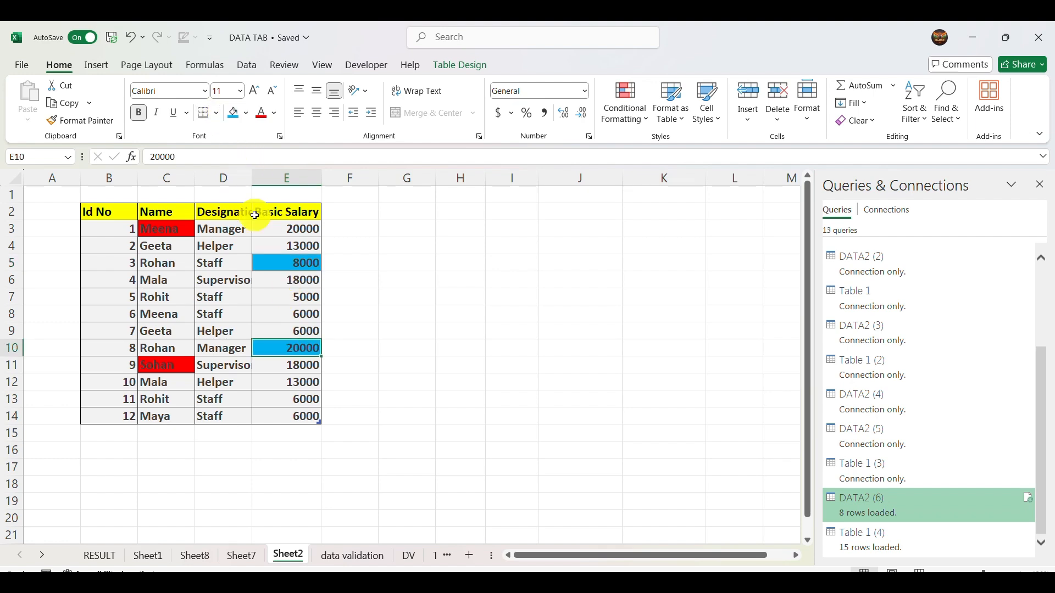
click(223, 314)
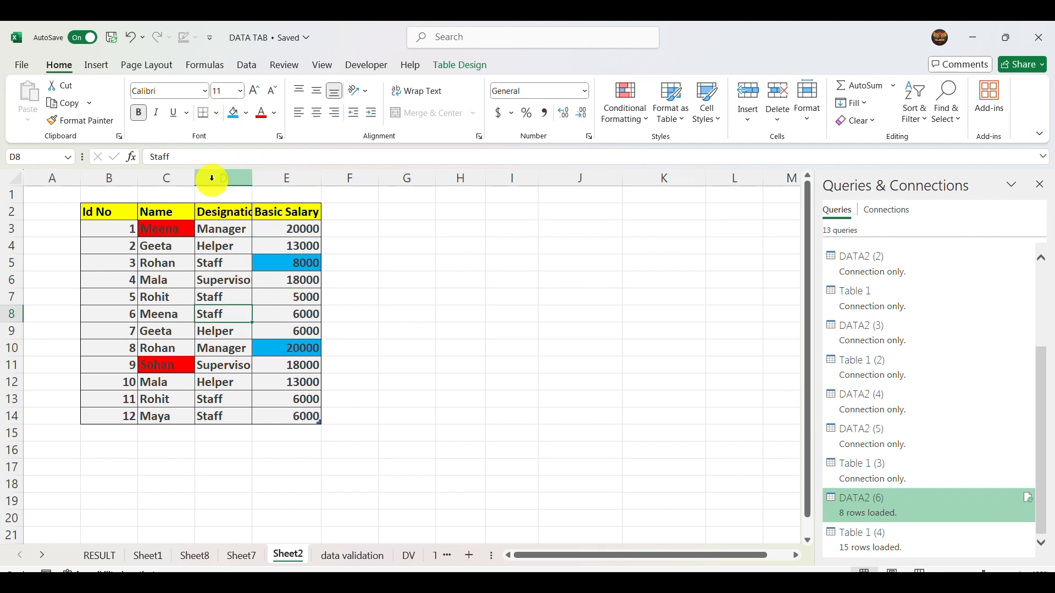
click(238, 110)
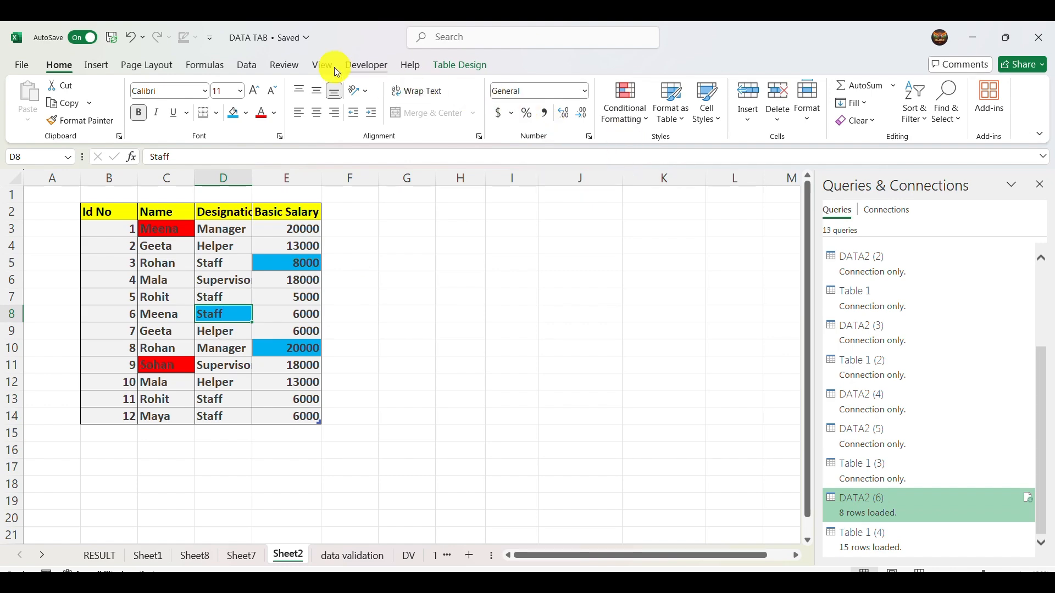
- Start a custom sort of the table based on Cell Color and look through its color and On Top/On Bottom order choices
click(249, 63)
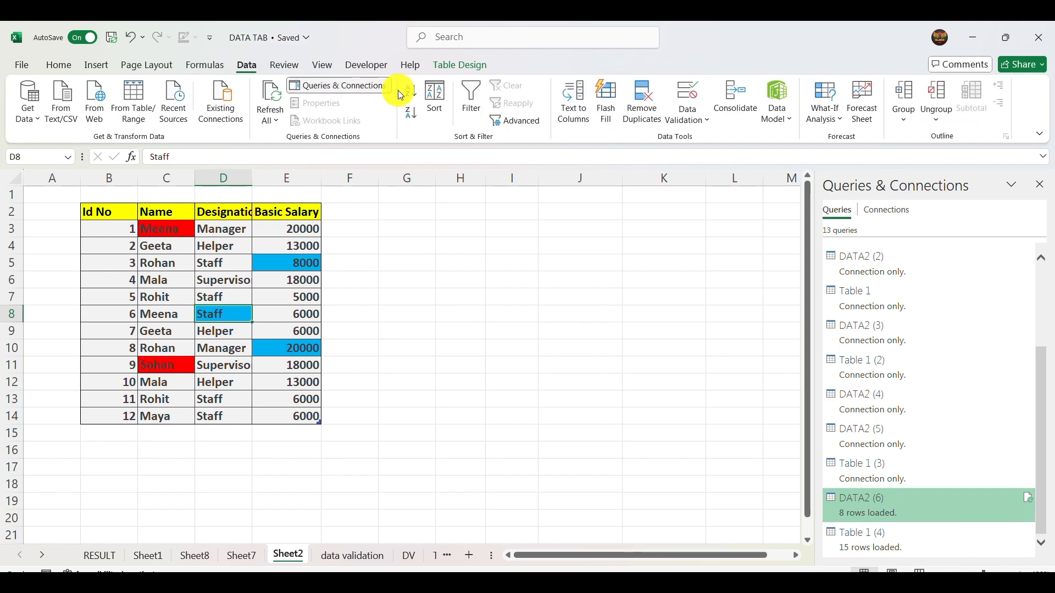
click(435, 93)
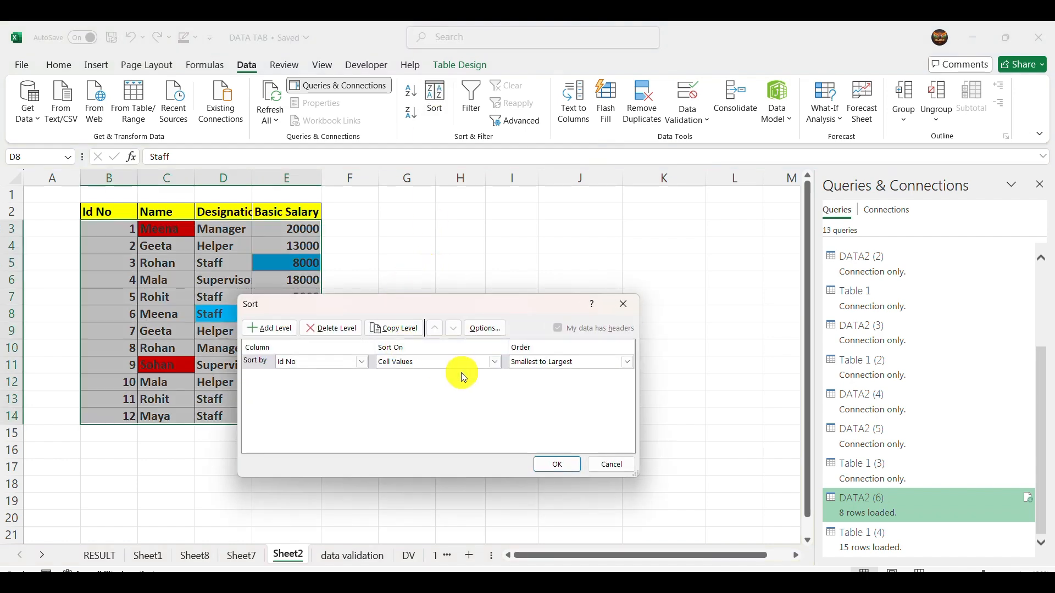
click(494, 362)
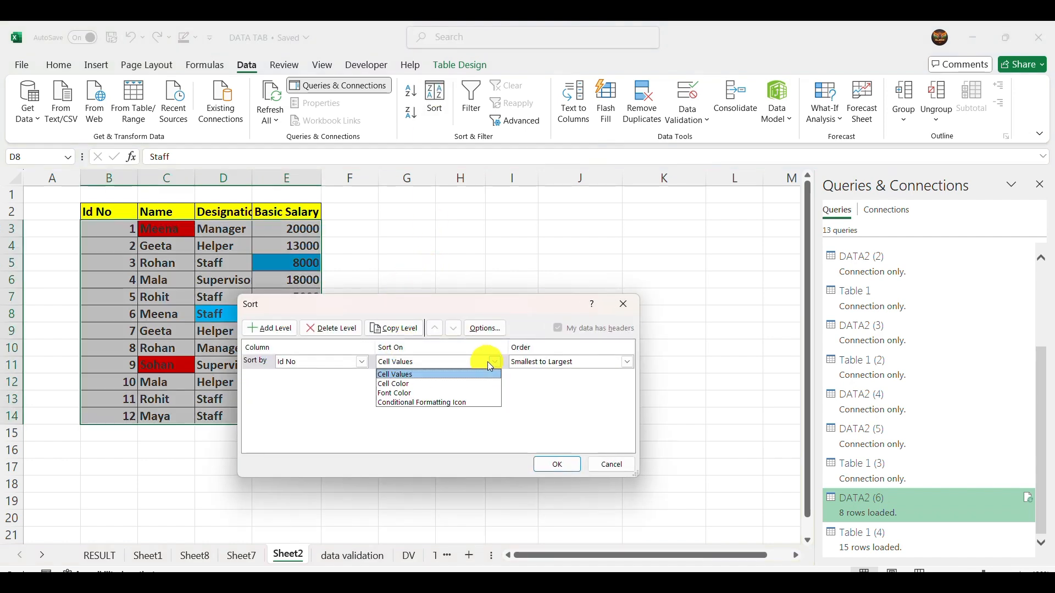
click(426, 383)
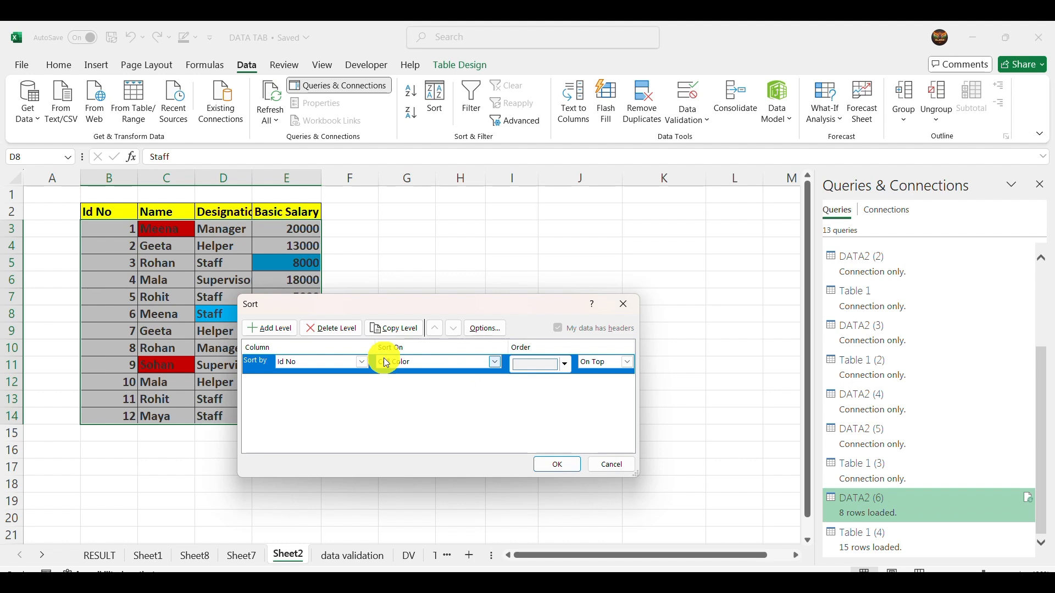
click(568, 359)
click(524, 382)
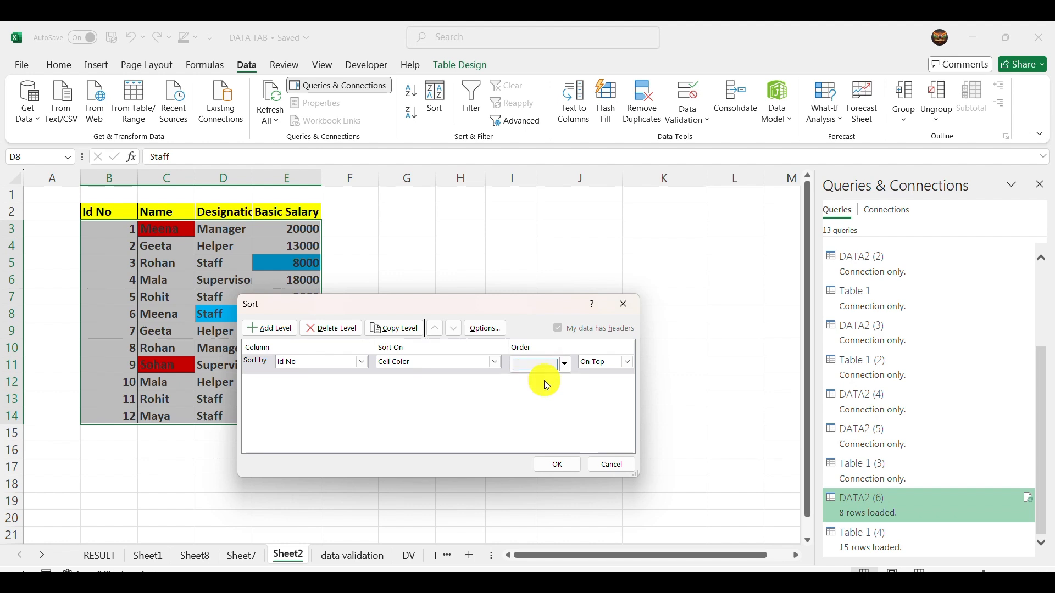
click(567, 364)
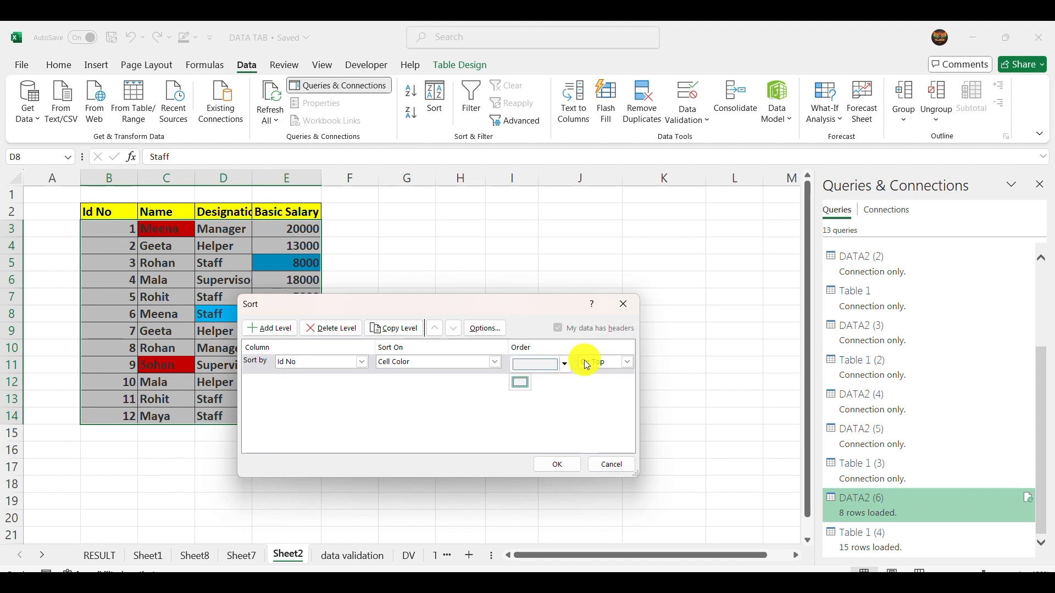
click(631, 362)
click(631, 362)
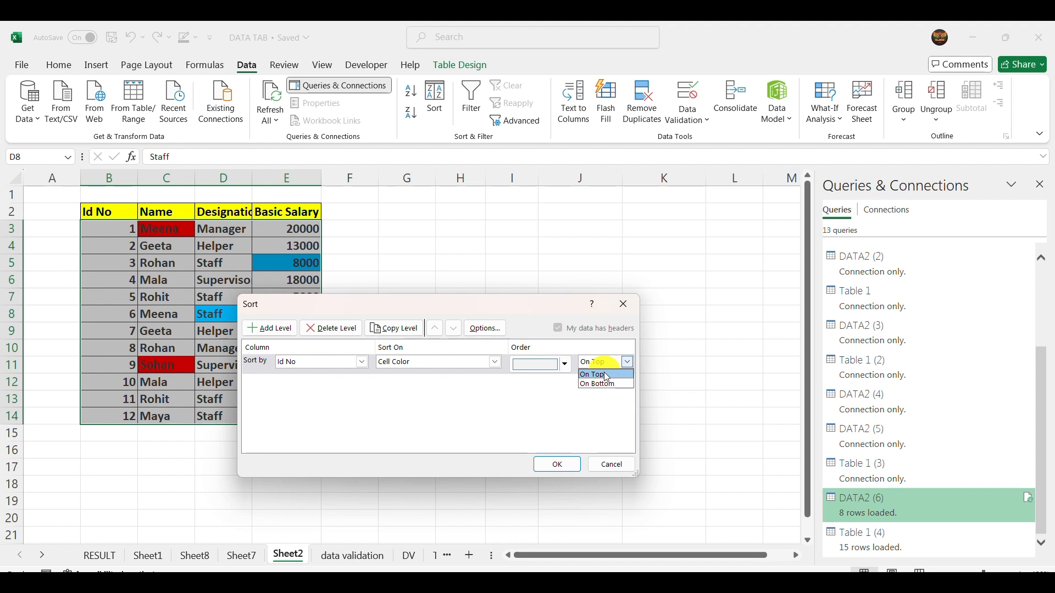
- Sort the table by the Name column on Cell Color, placing the red cells On Top
click(456, 362)
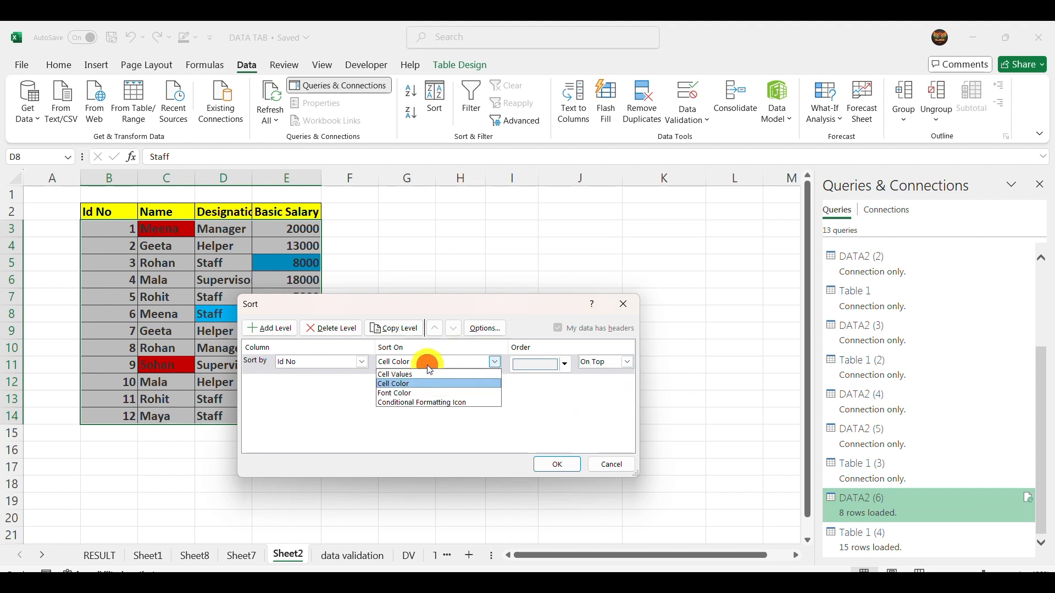
click(309, 357)
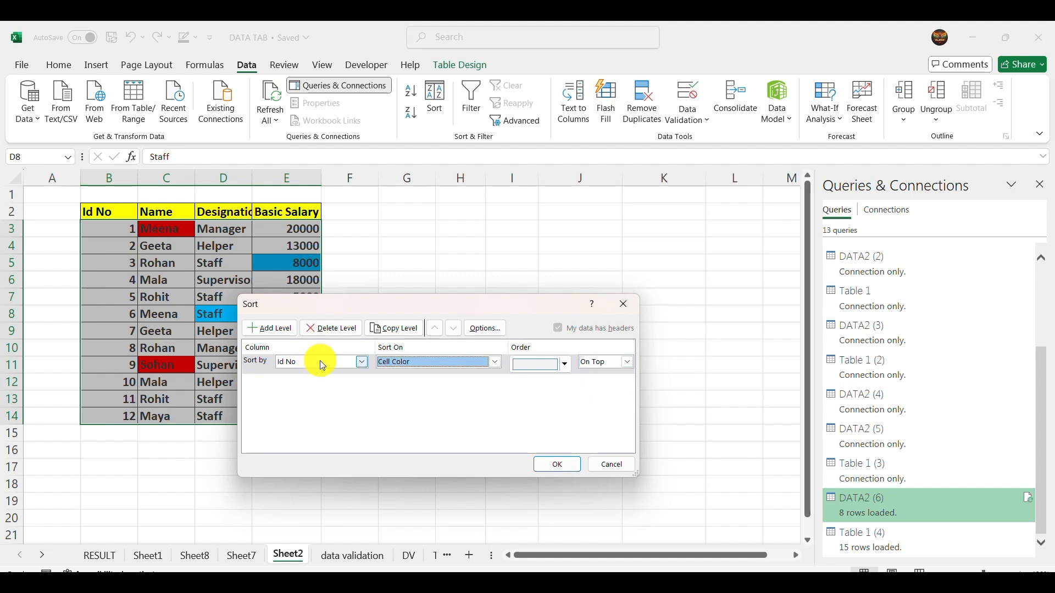
click(320, 361)
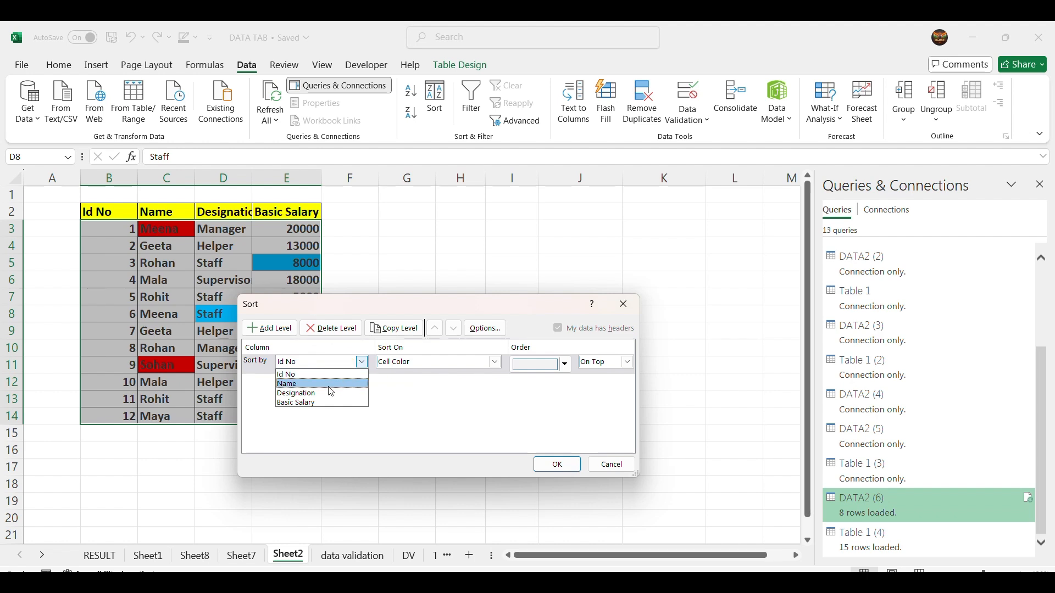
click(322, 384)
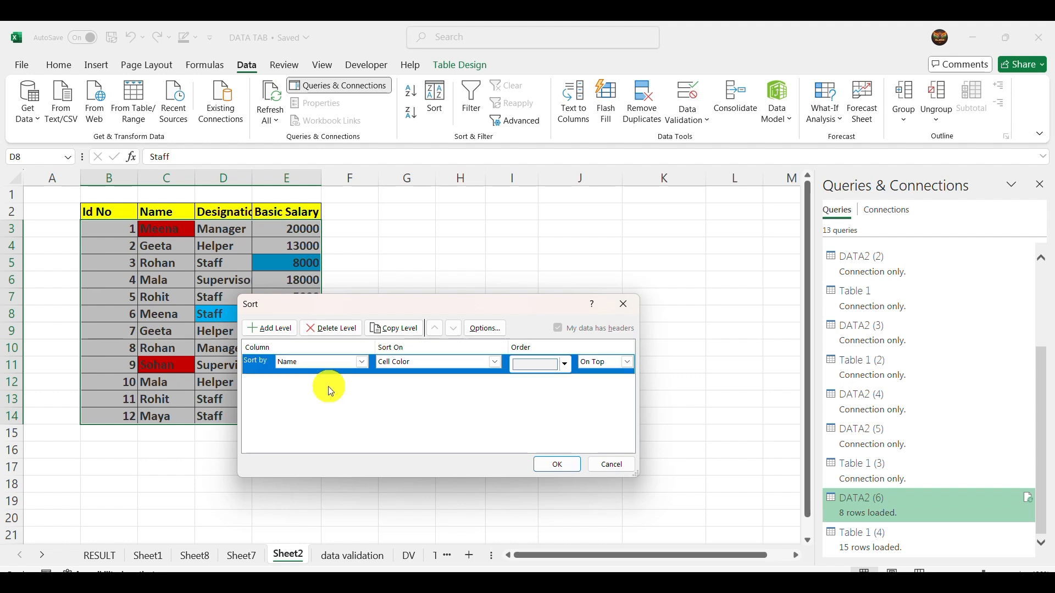
click(565, 367)
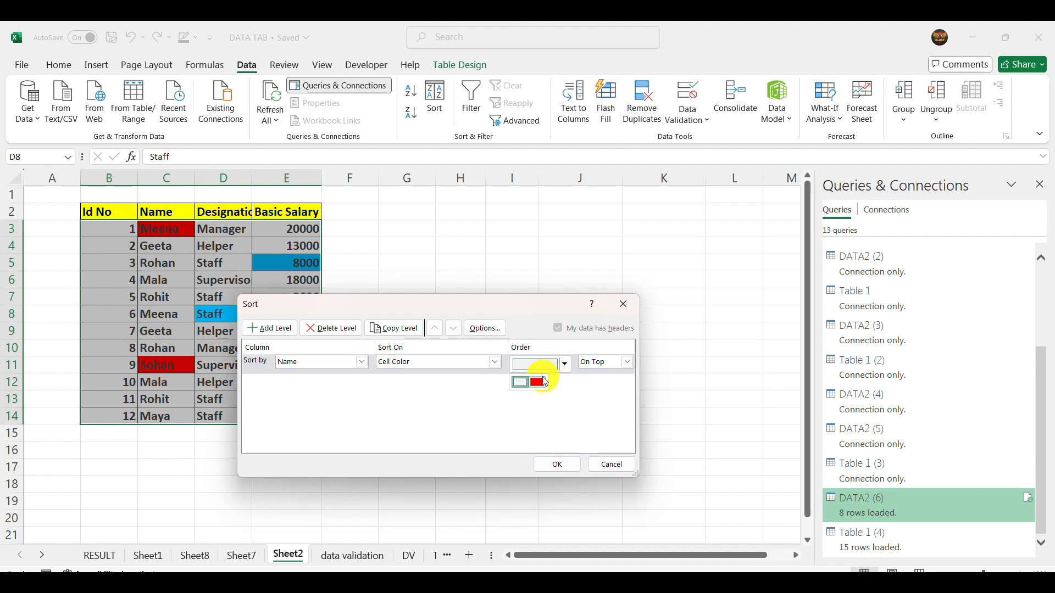
click(557, 466)
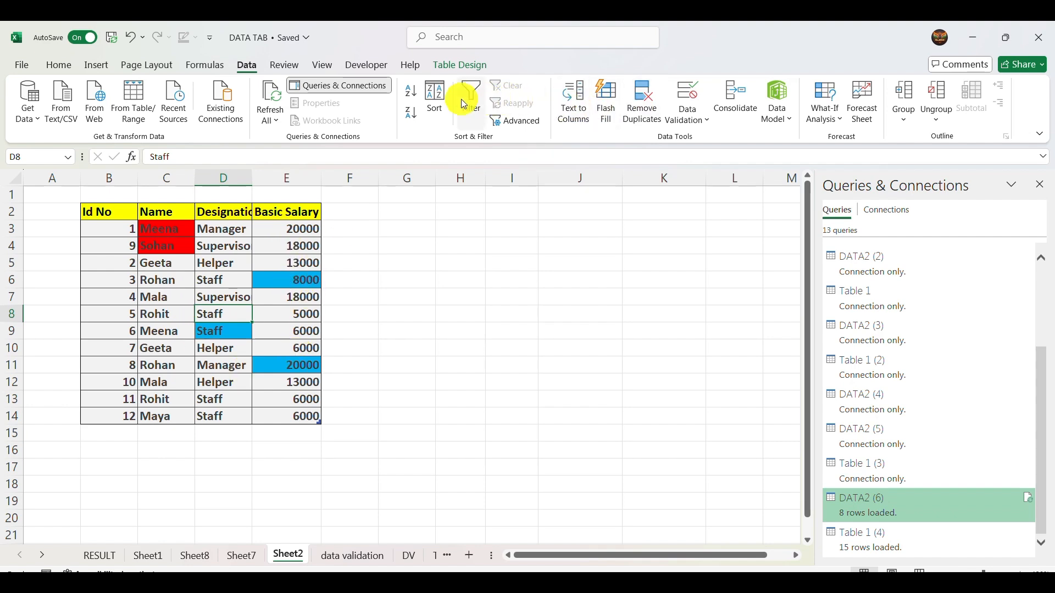
- Sort the table by Basic Salary on Cell Color, placing the light blue cells On Bottom
click(432, 97)
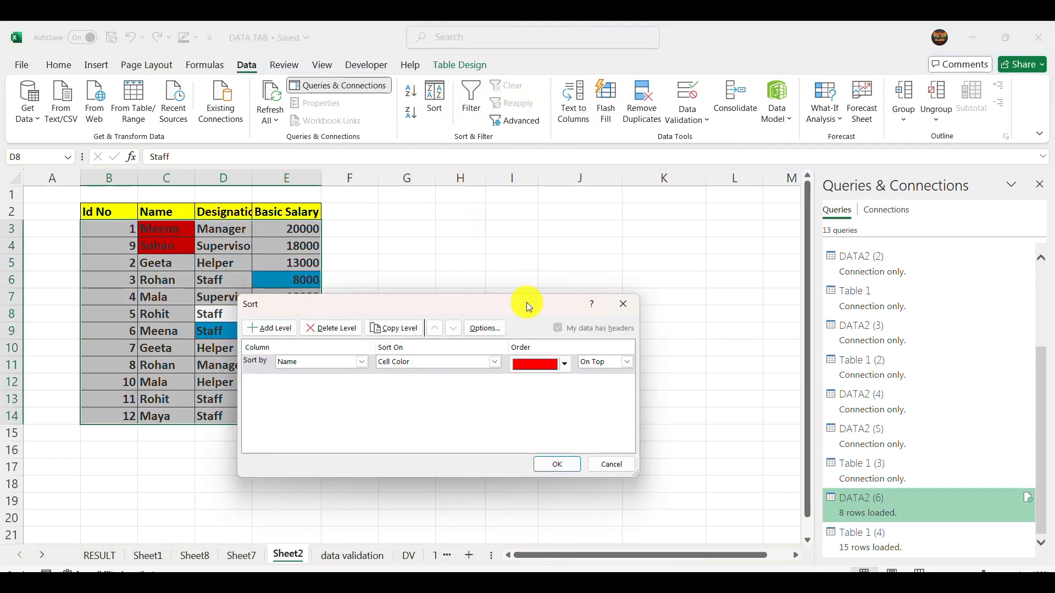
click(360, 362)
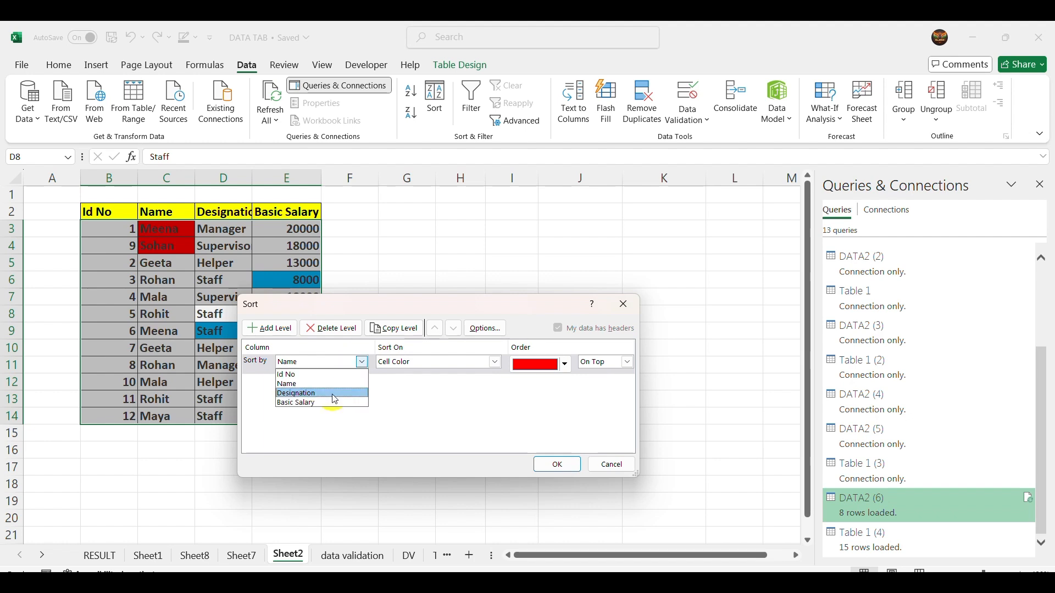
click(333, 403)
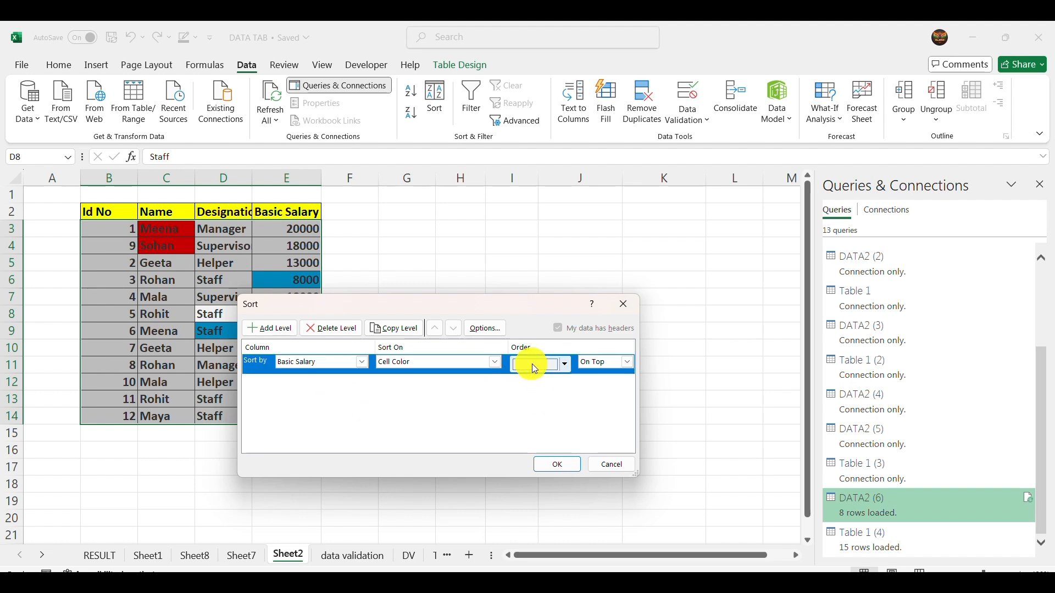
click(565, 364)
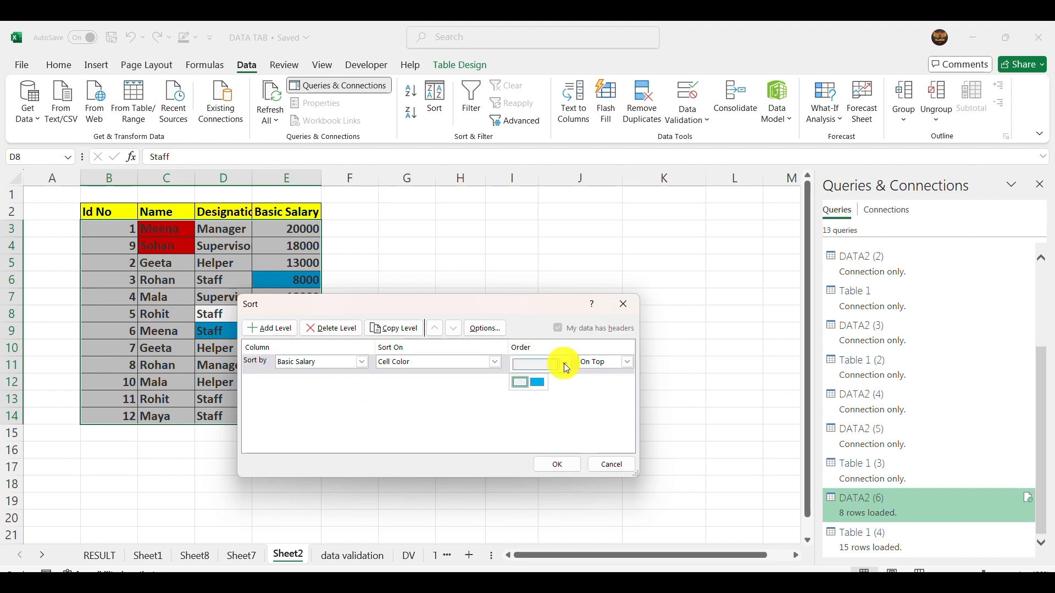
click(544, 383)
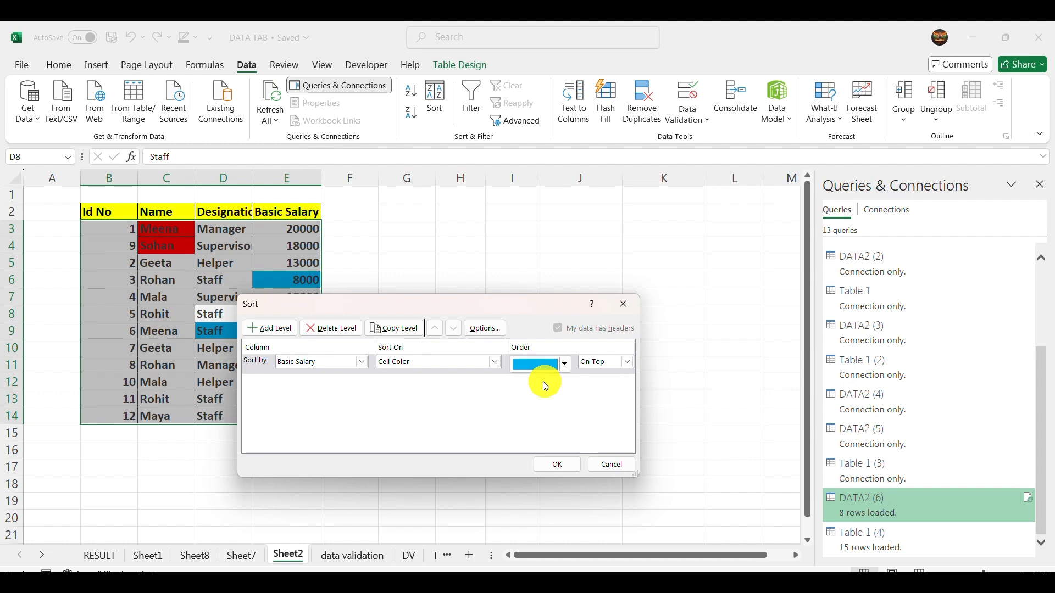
click(627, 363)
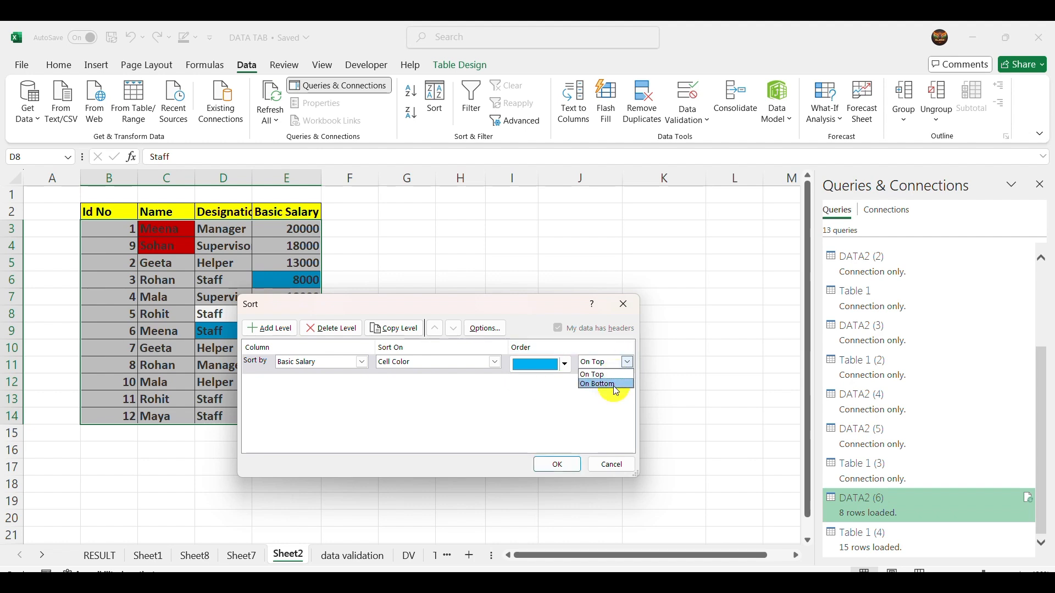
click(557, 464)
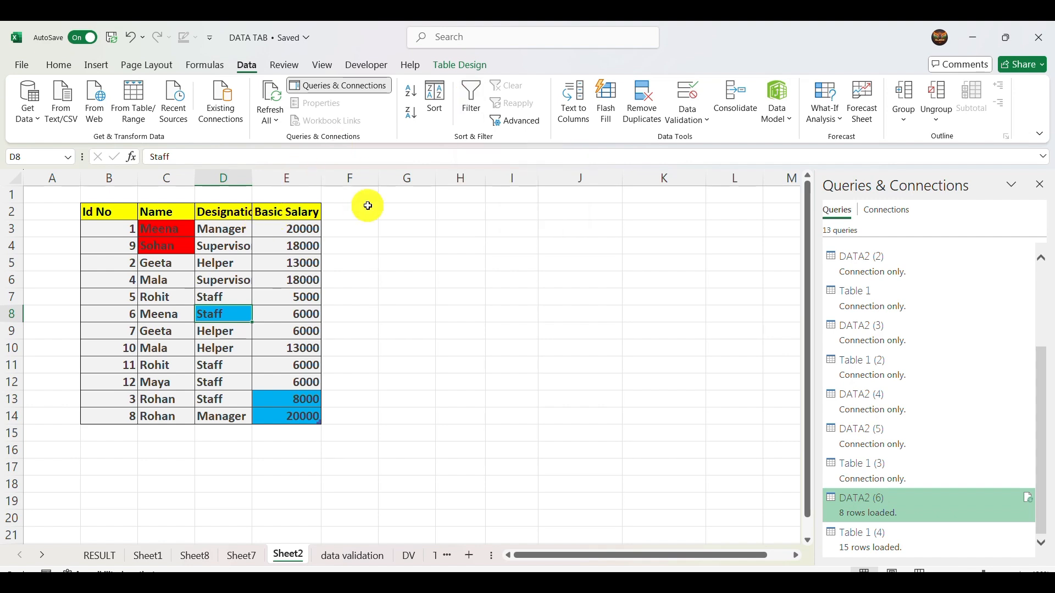
- Undo both cell-color sorts and the red and light blue cell fills in the table
key(ctrl+z)
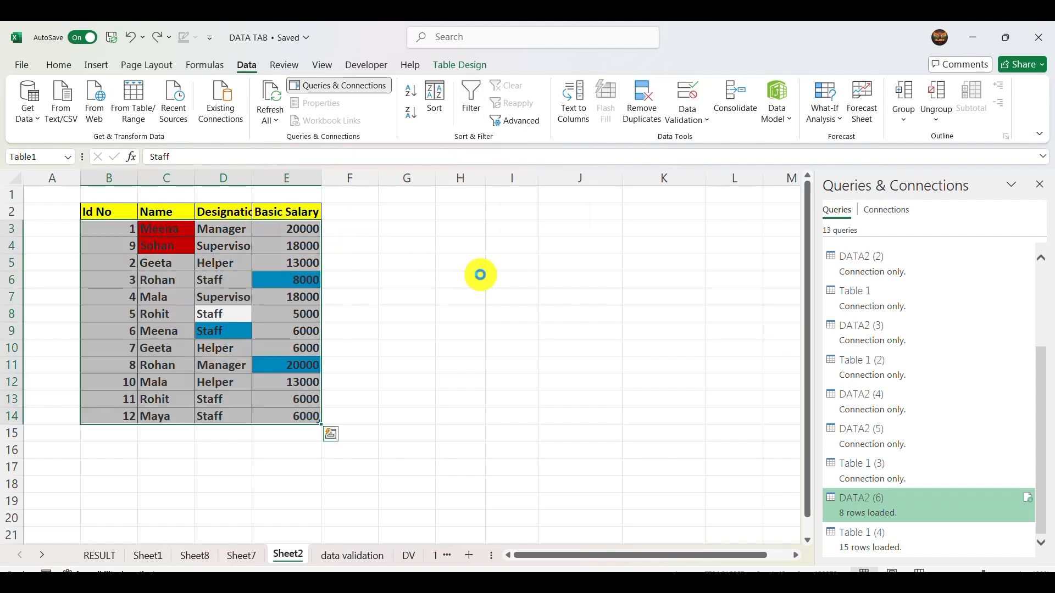
key(ctrl+z)
key(ctrl+z)
key(ctrl+z)
key(ctrl+z)
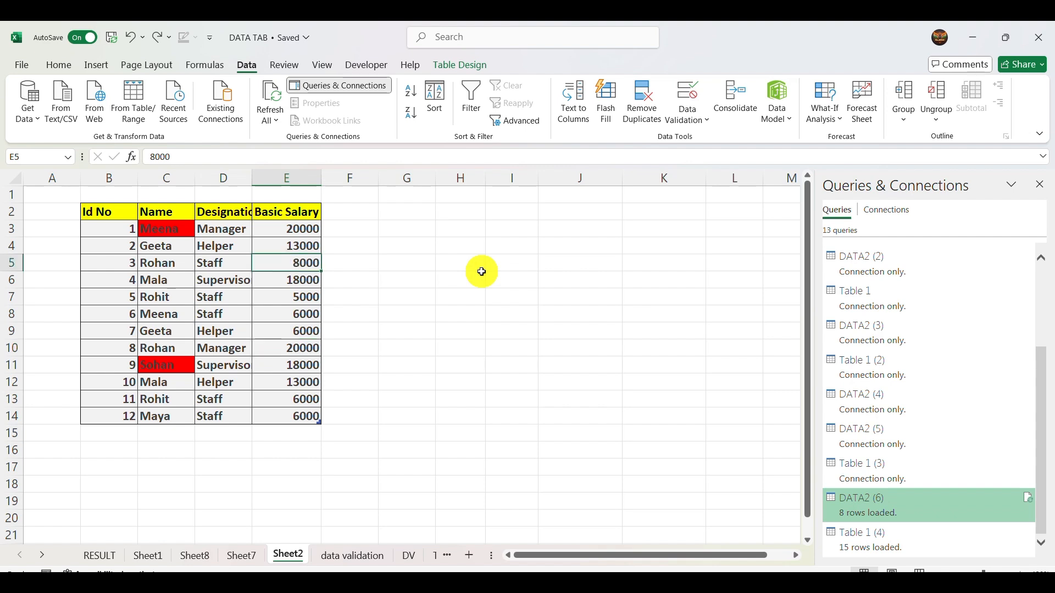
key(ctrl+z)
key(ctrl+z)
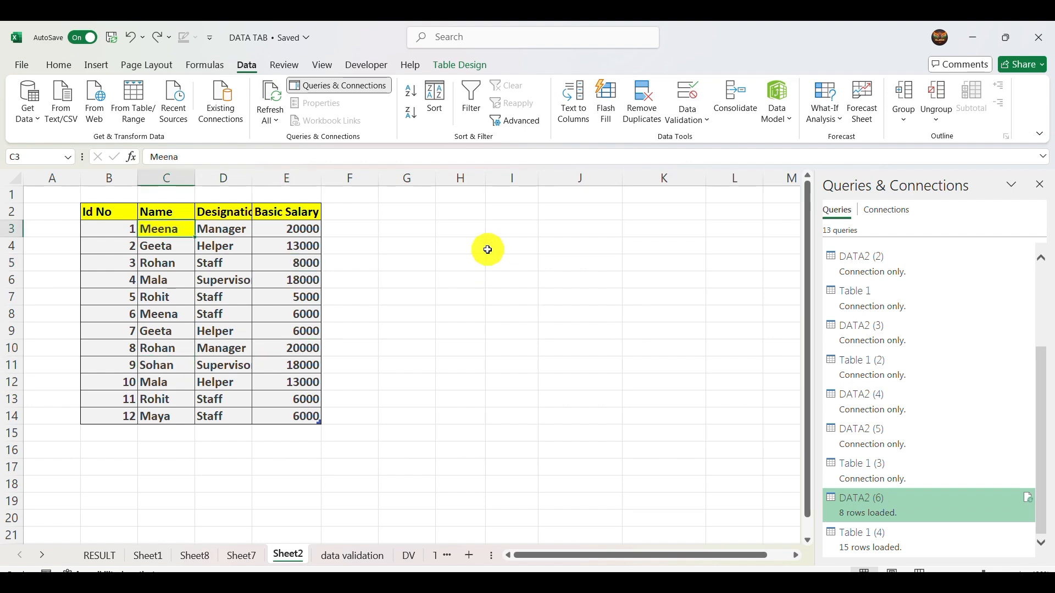
key(ctrl+z)
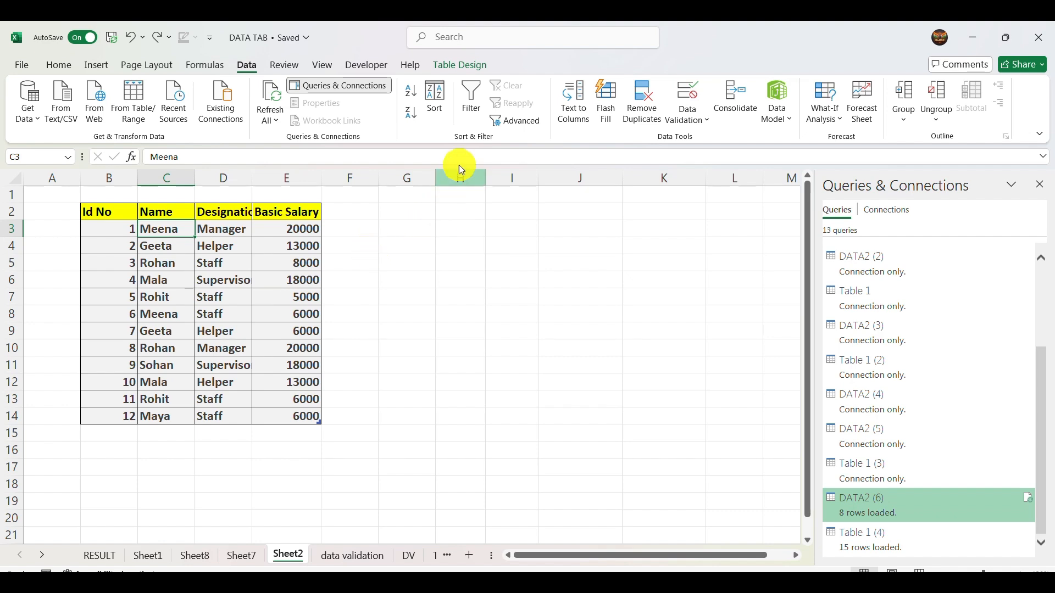
- Turn on filtering for the table and filter the Id No column to show only 1, 2 and 3
click(464, 107)
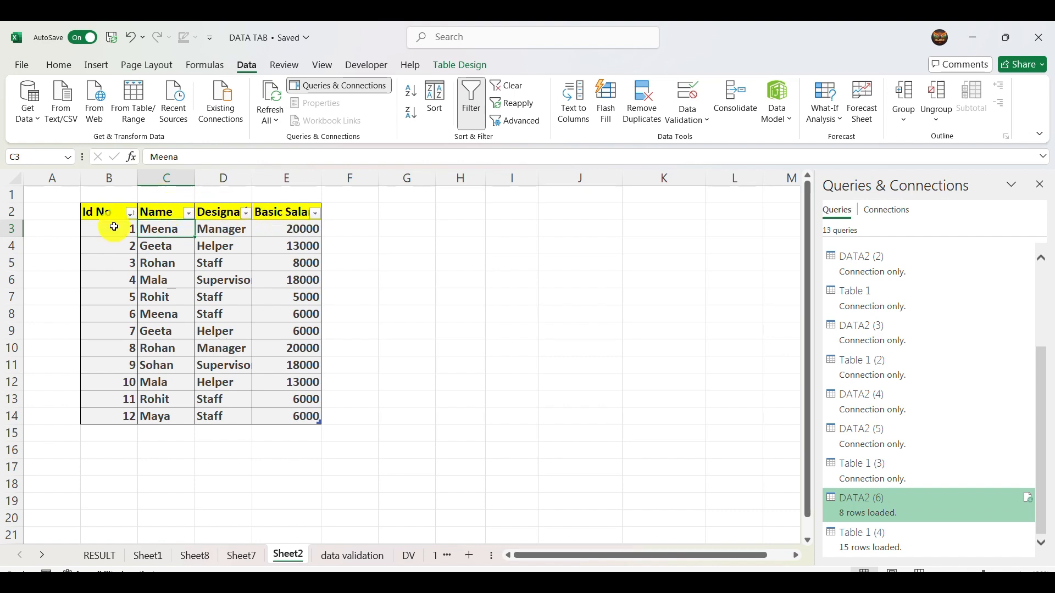
click(131, 214)
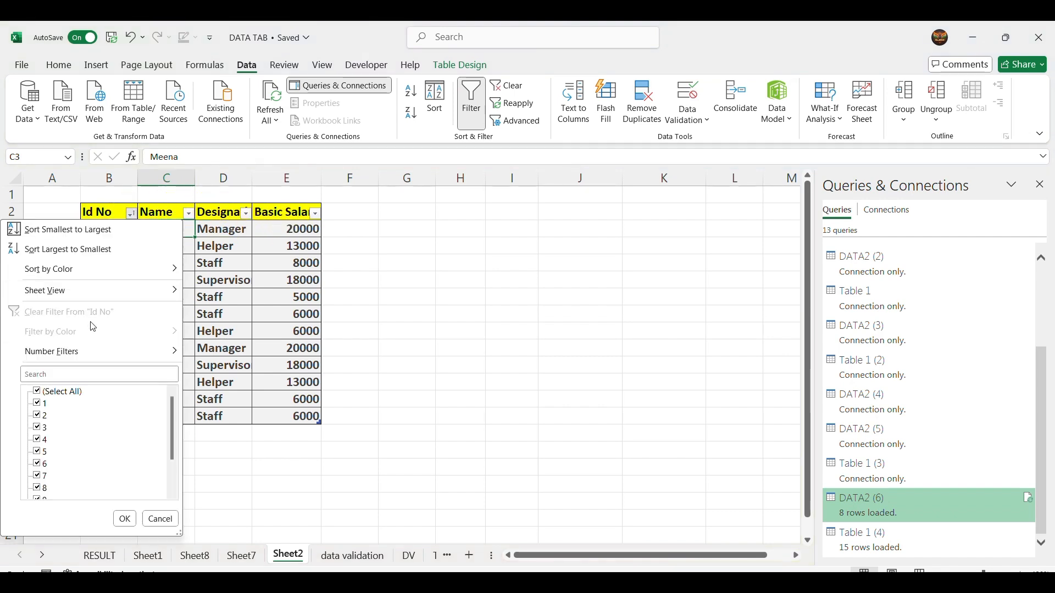
click(37, 416)
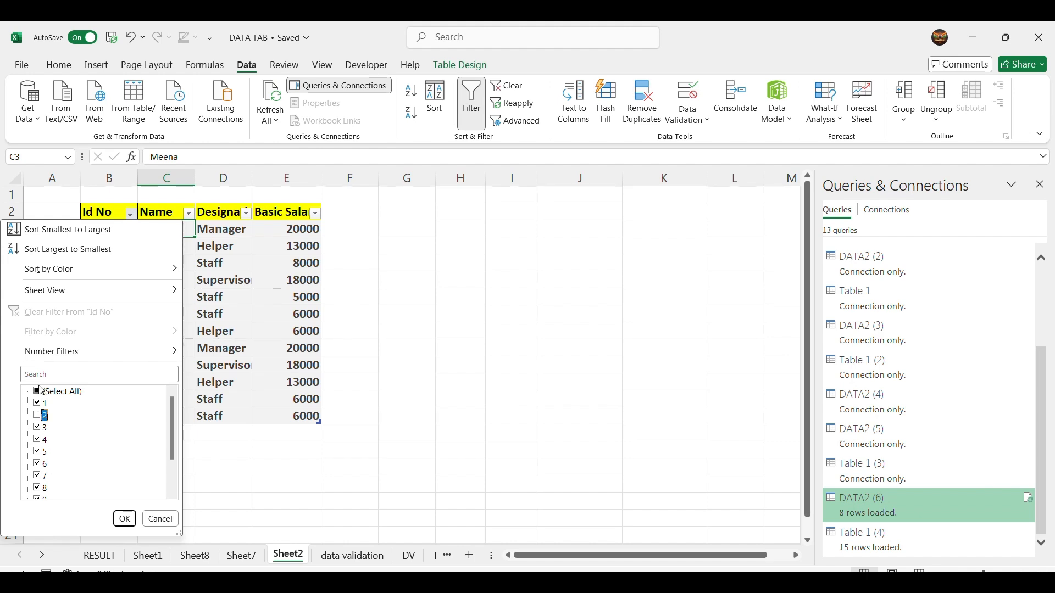
click(38, 391)
click(37, 392)
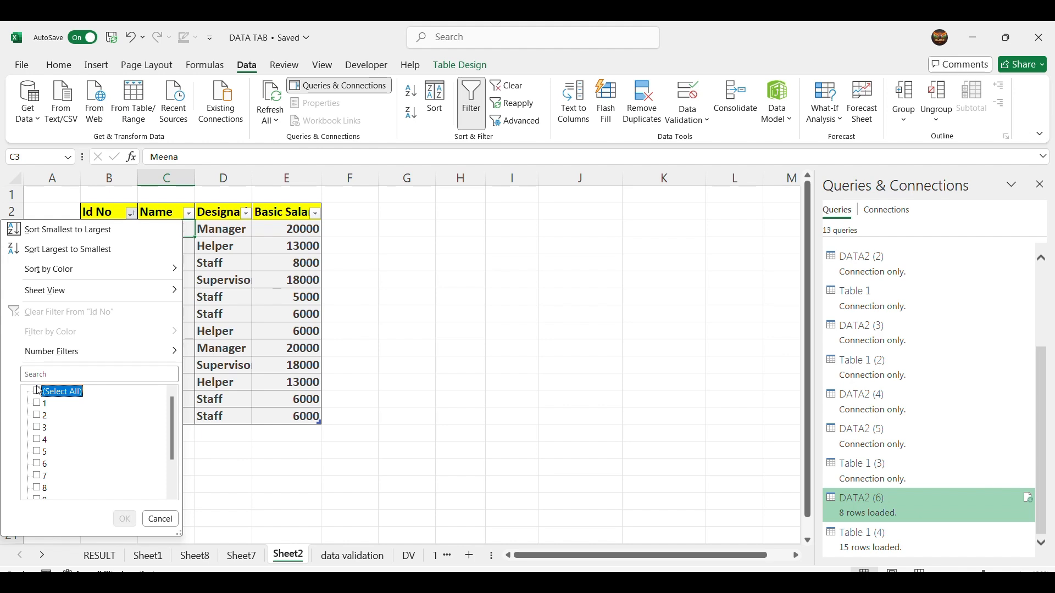
click(37, 404)
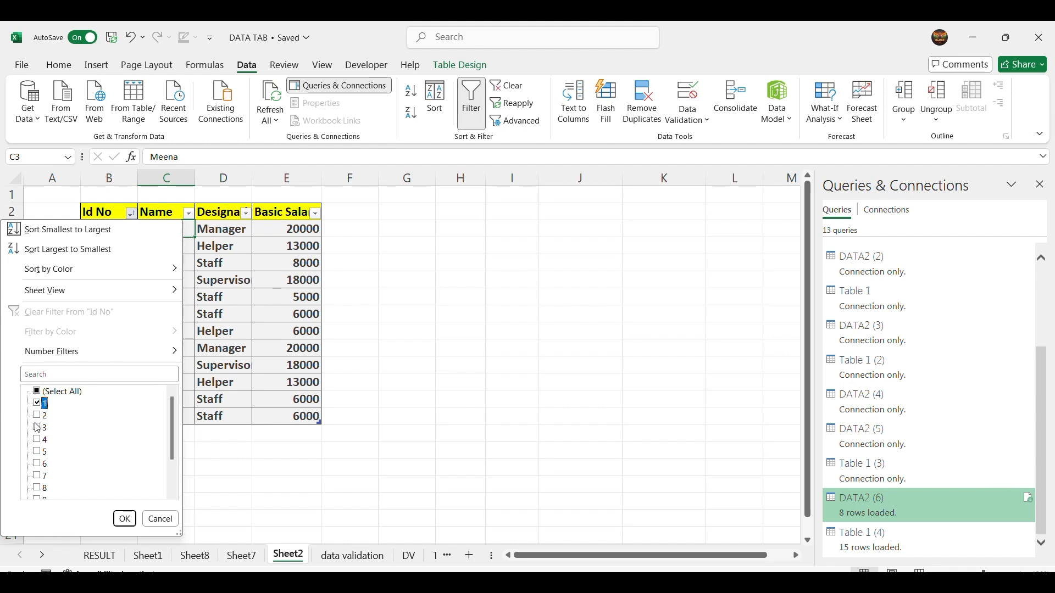
click(37, 417)
click(124, 520)
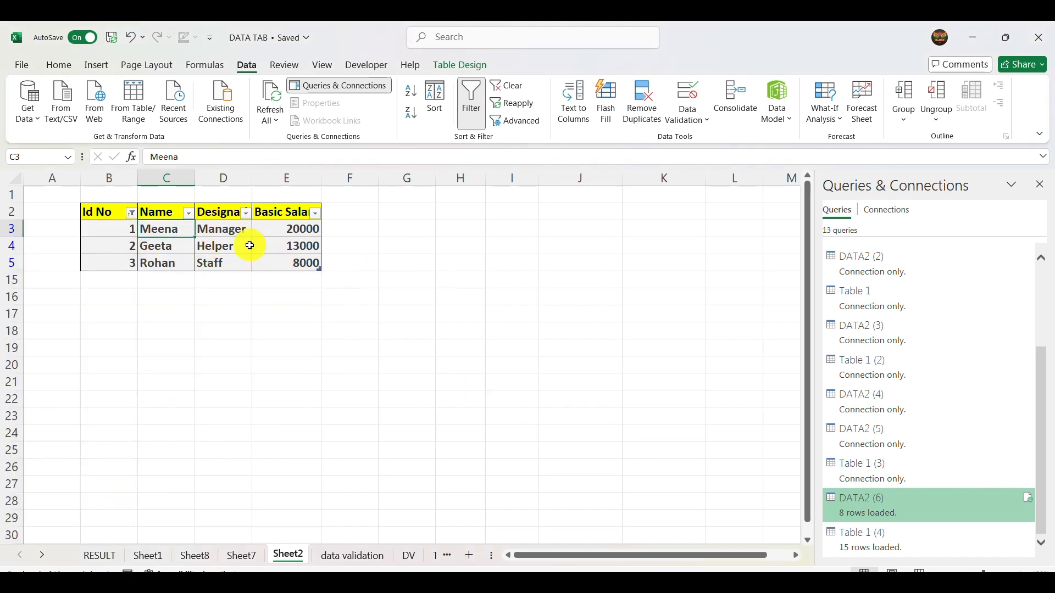
- Filter the Name column to only the name belonging to Id No 1, and clear all filters from the table
click(188, 214)
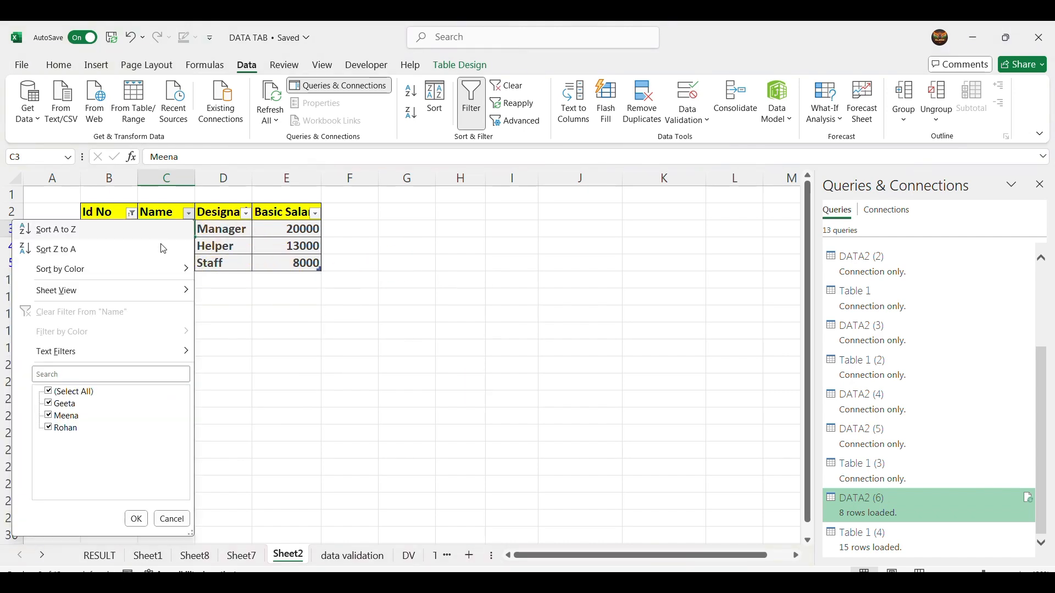
mouse_move(66, 352)
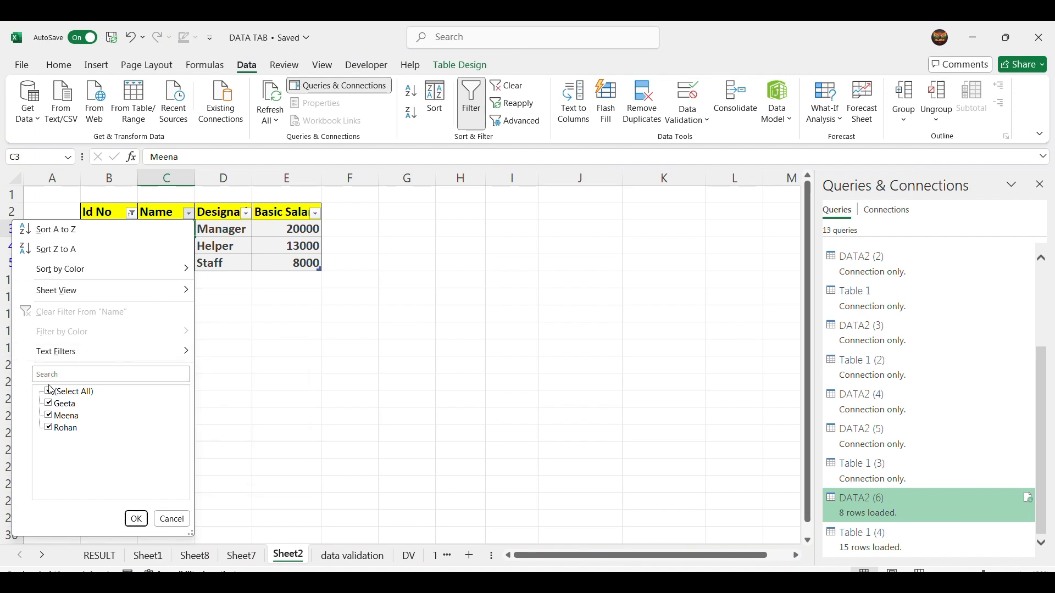
click(49, 390)
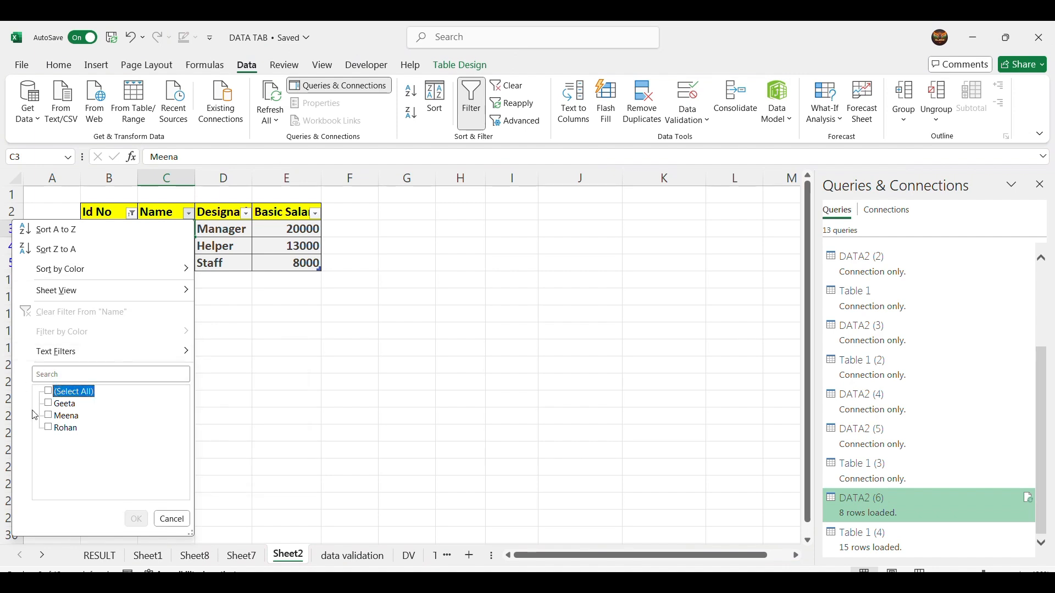
click(60, 419)
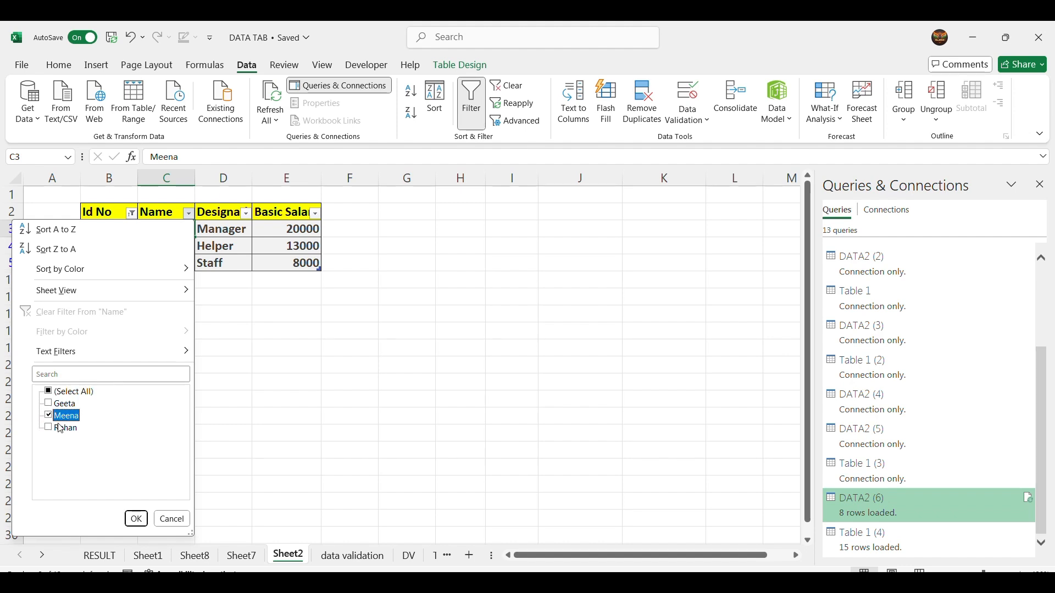
click(136, 519)
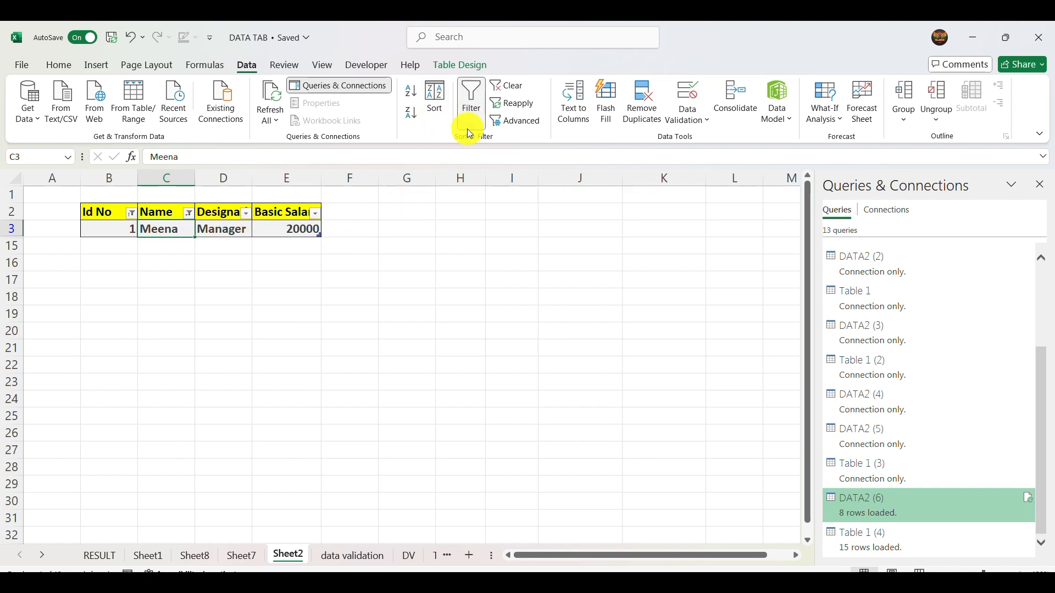
click(506, 86)
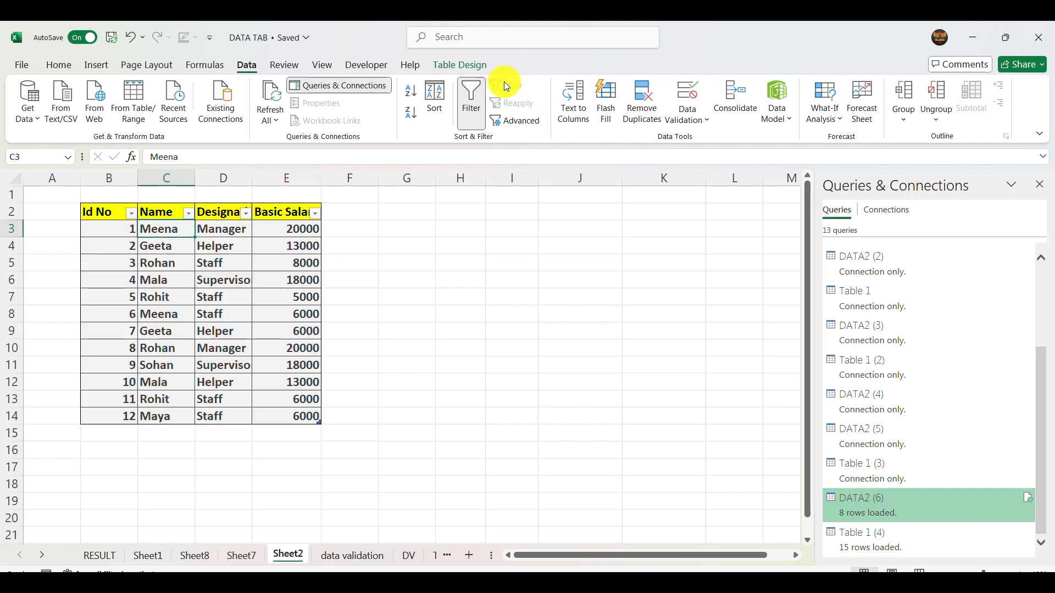
- Examine the Advanced Filter settings with Copy to another location chosen, and close them without applying
click(515, 120)
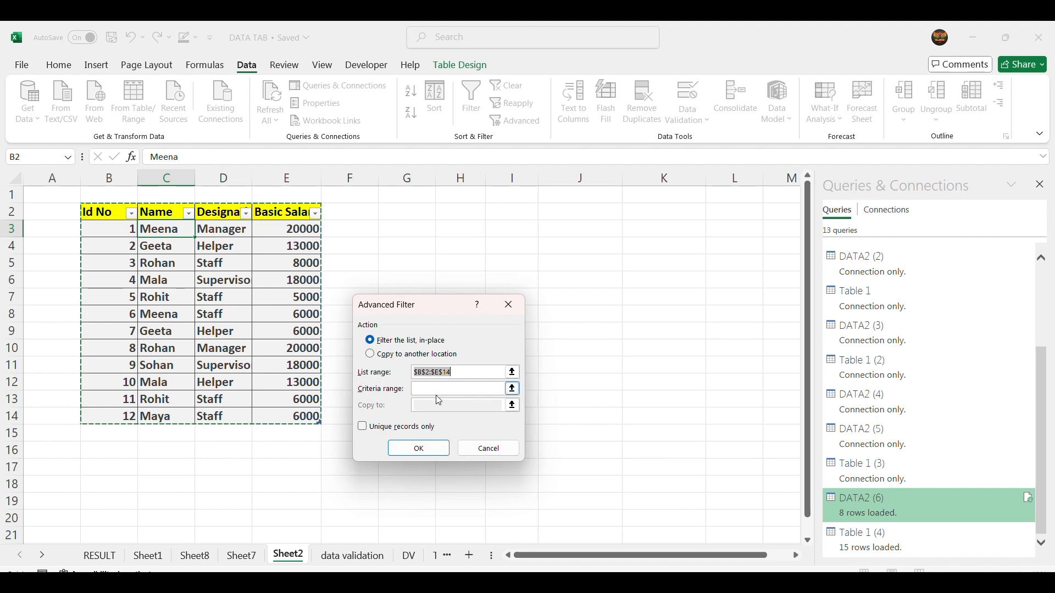
click(371, 356)
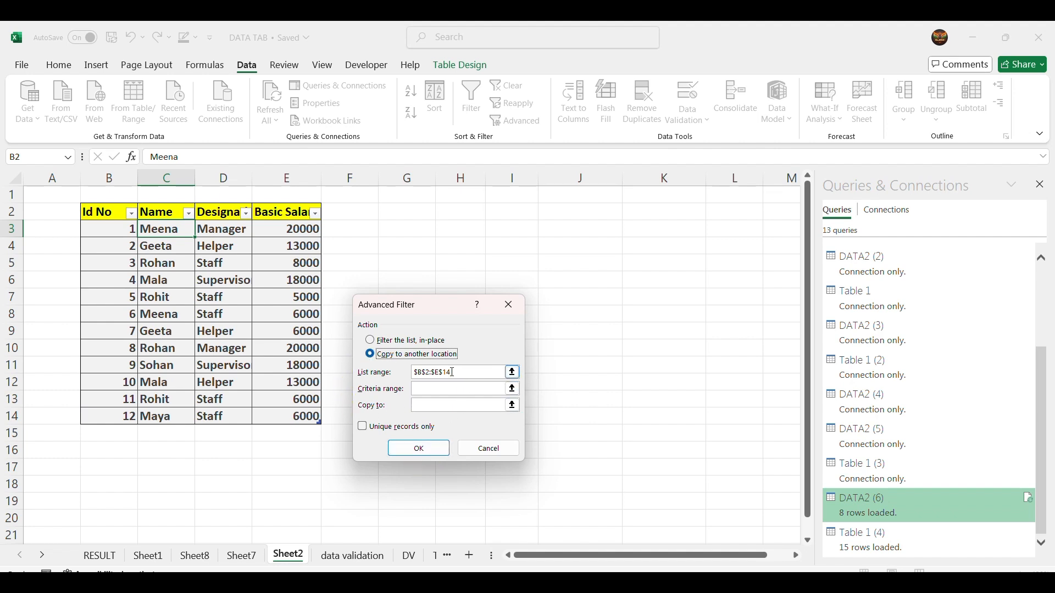
click(498, 449)
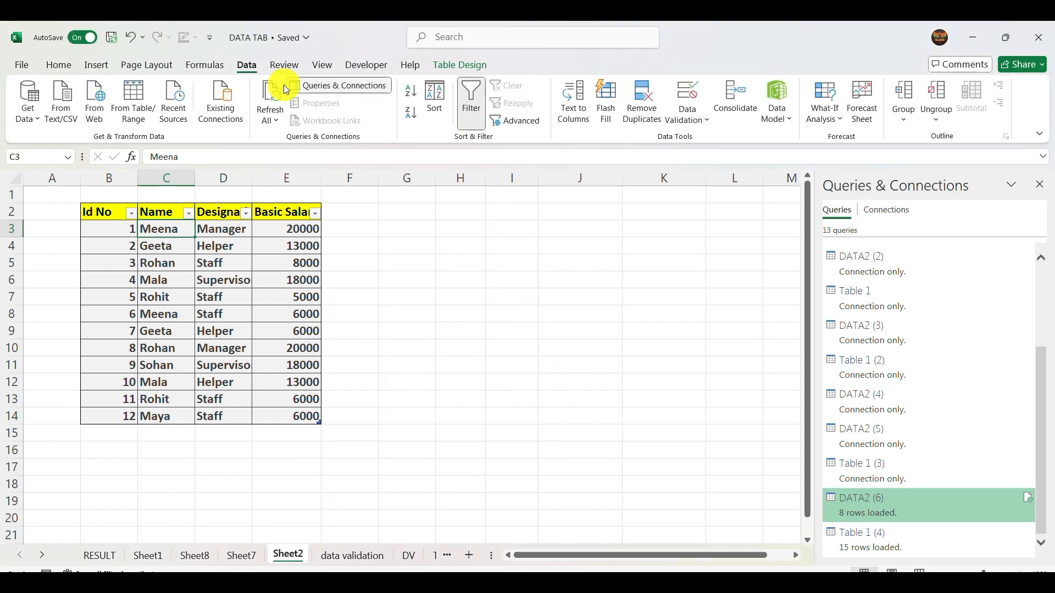